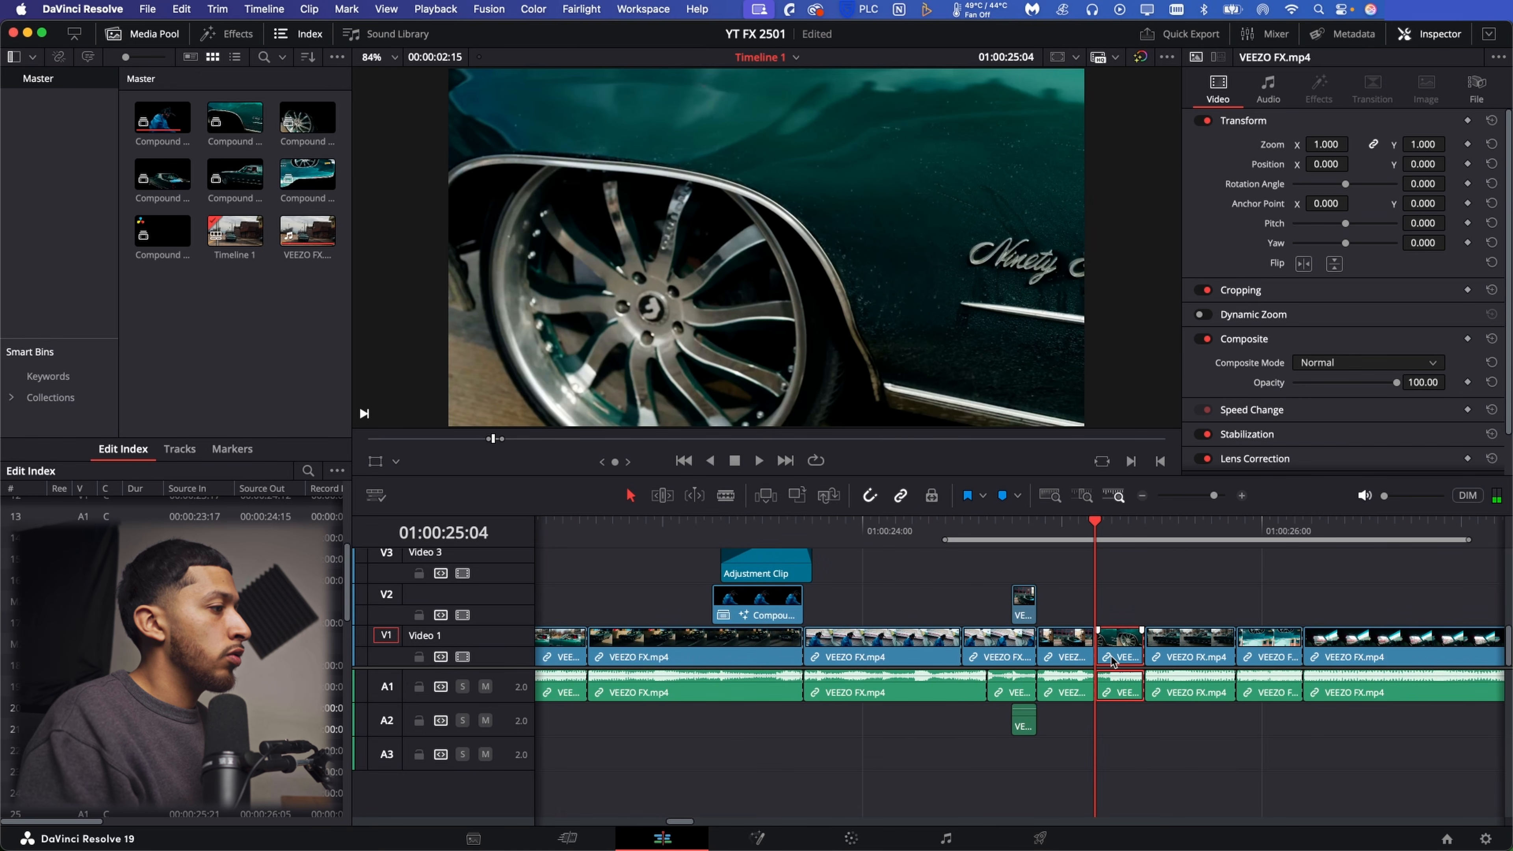
Place a shortened freeze-frame copy of the wheel close-up clip on Video 2, ending where the original begins on Video 1.
left_click_drag(1111, 661, 1115, 614)
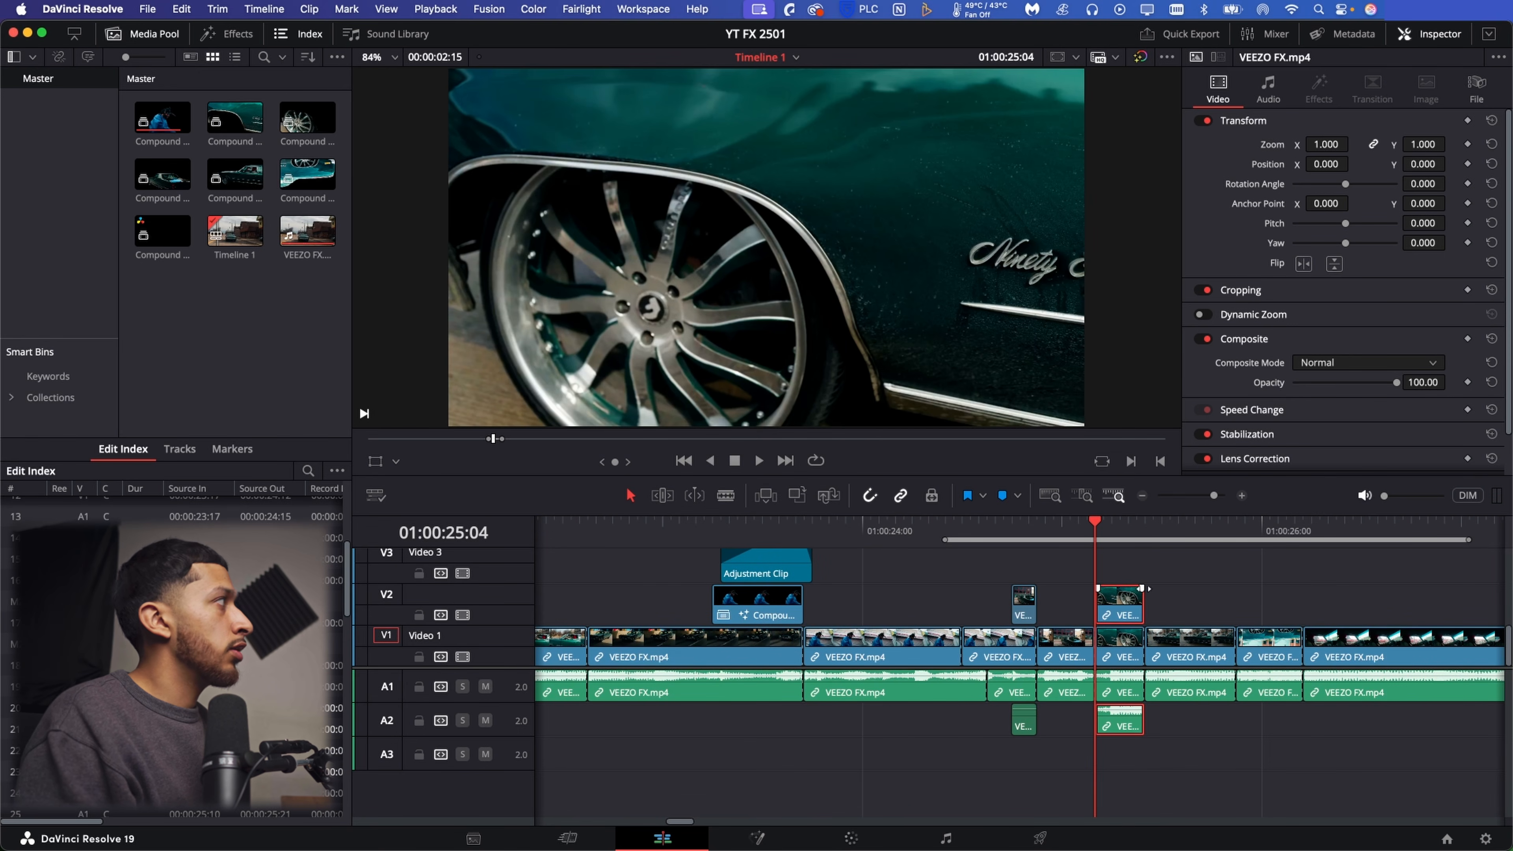
left_click(317, 9)
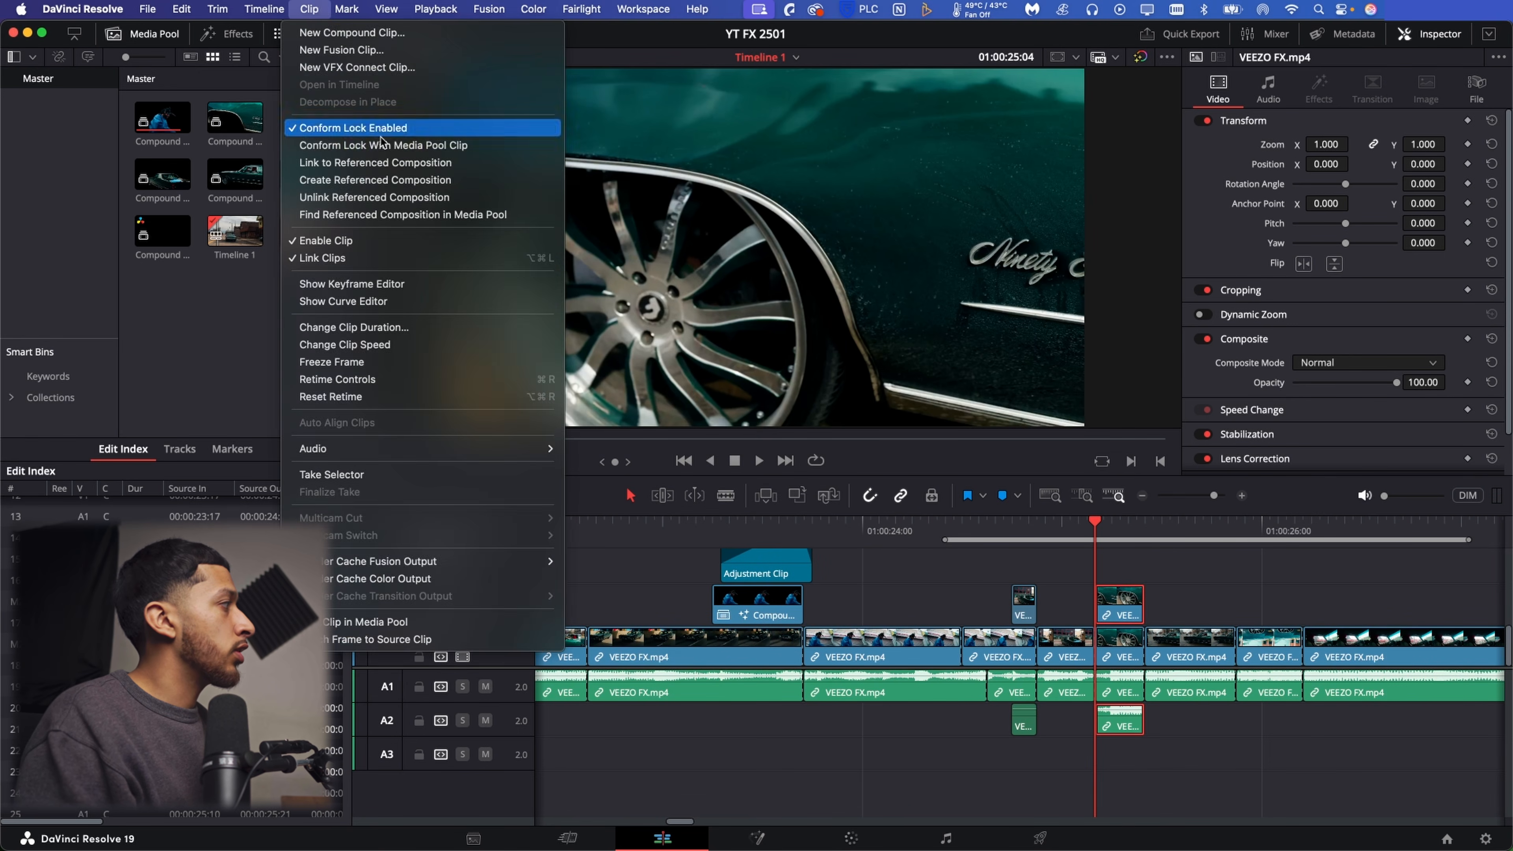
left_click(434, 362)
left_click_drag(1215, 495, 1224, 495)
left_click_drag(1193, 602, 1016, 600)
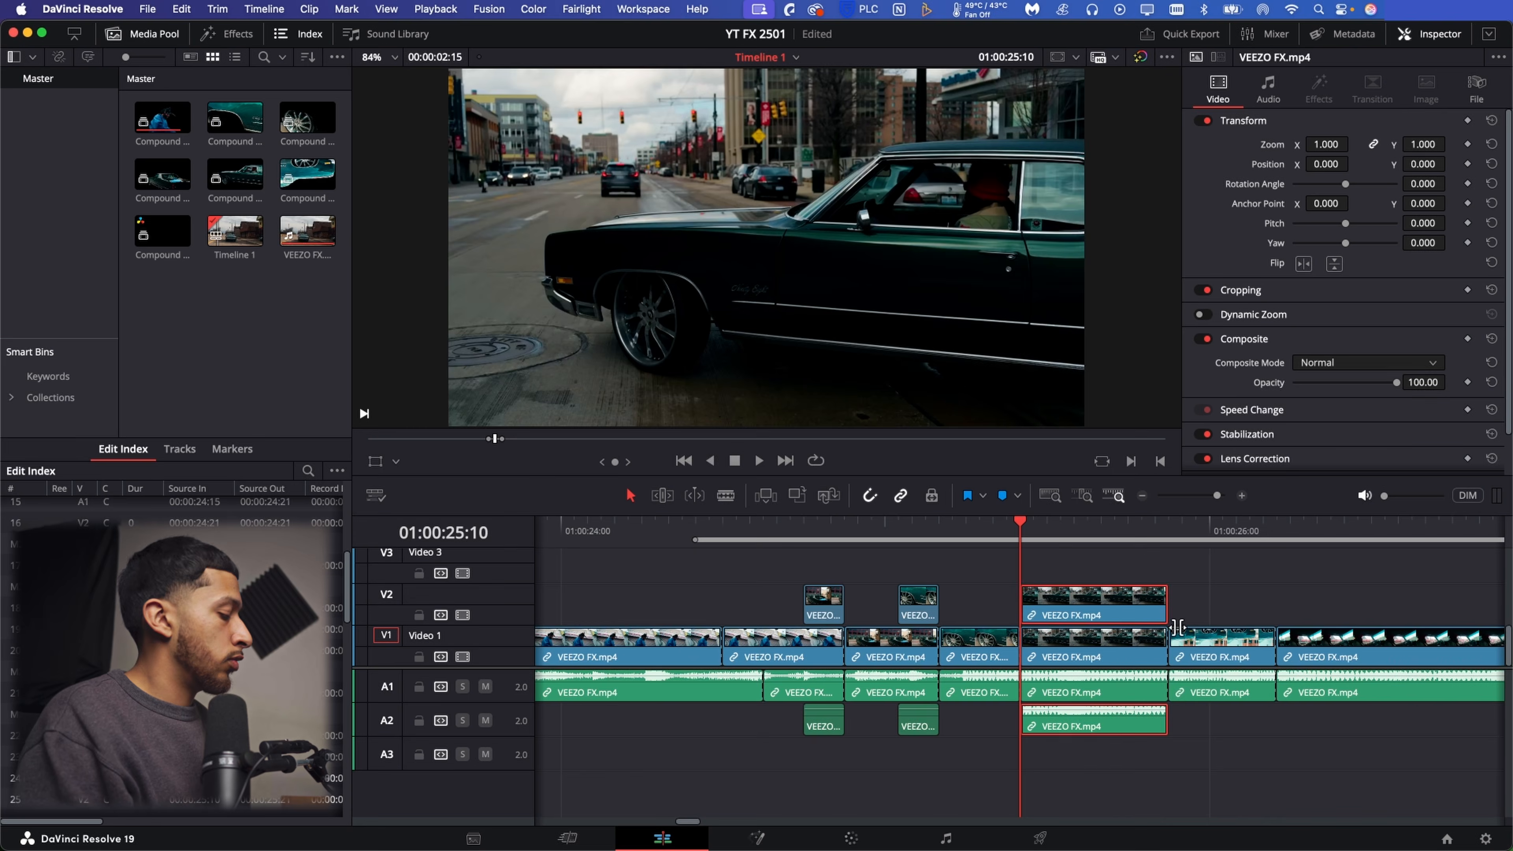
Duplicate the upside-down teal car clip onto Video 2, and turn it and the neighbouring street car copy into freeze frames.
left_click(1216, 653)
left_click_drag(1216, 653, 1218, 620)
left_click(1119, 611)
left_click(309, 8)
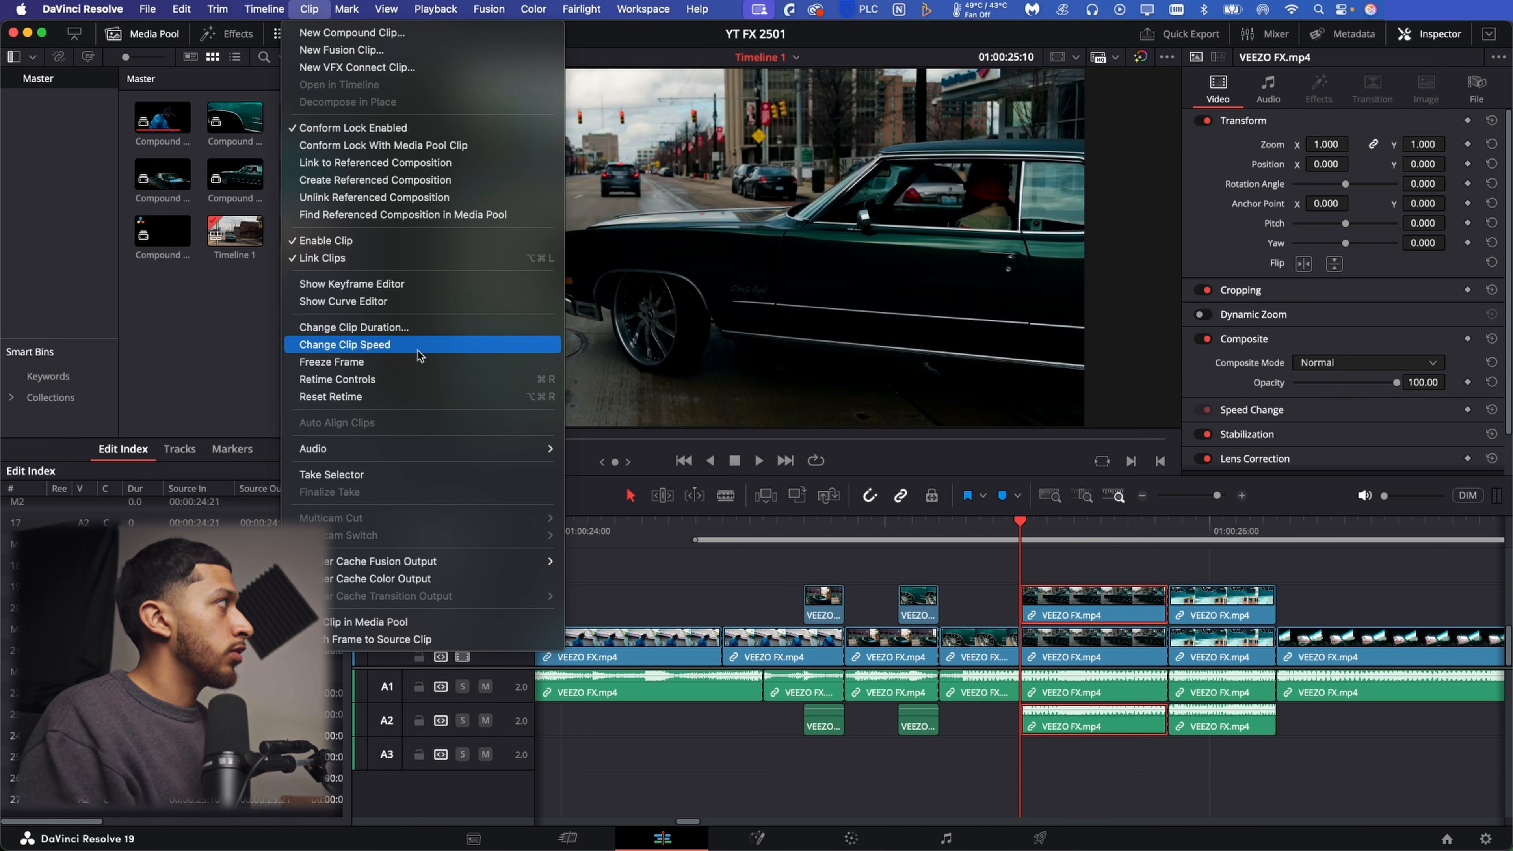
left_click(410, 359)
key("Down")
left_click(309, 8)
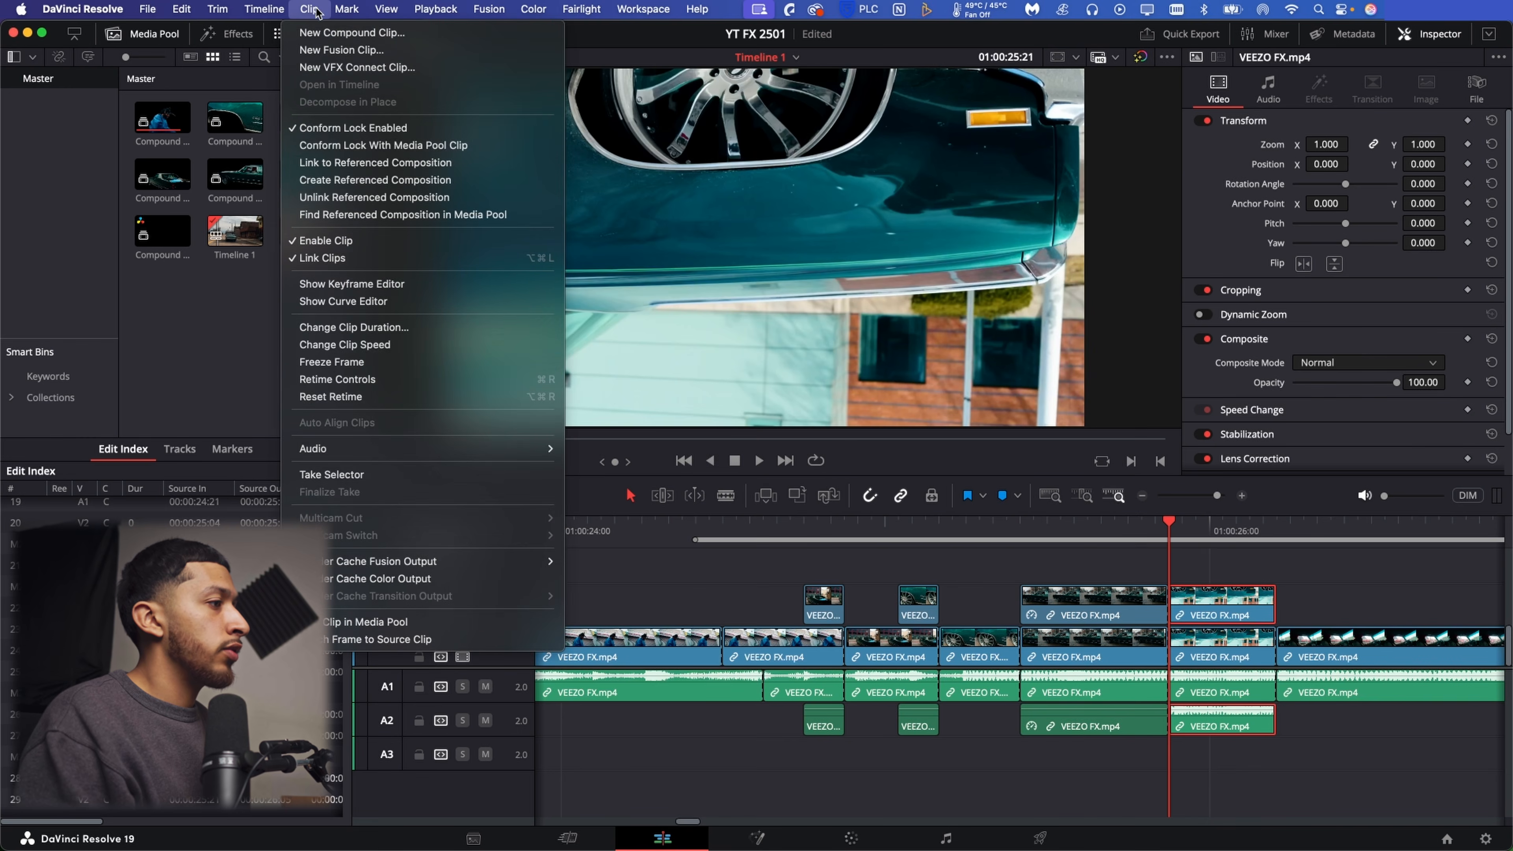
left_click(415, 362)
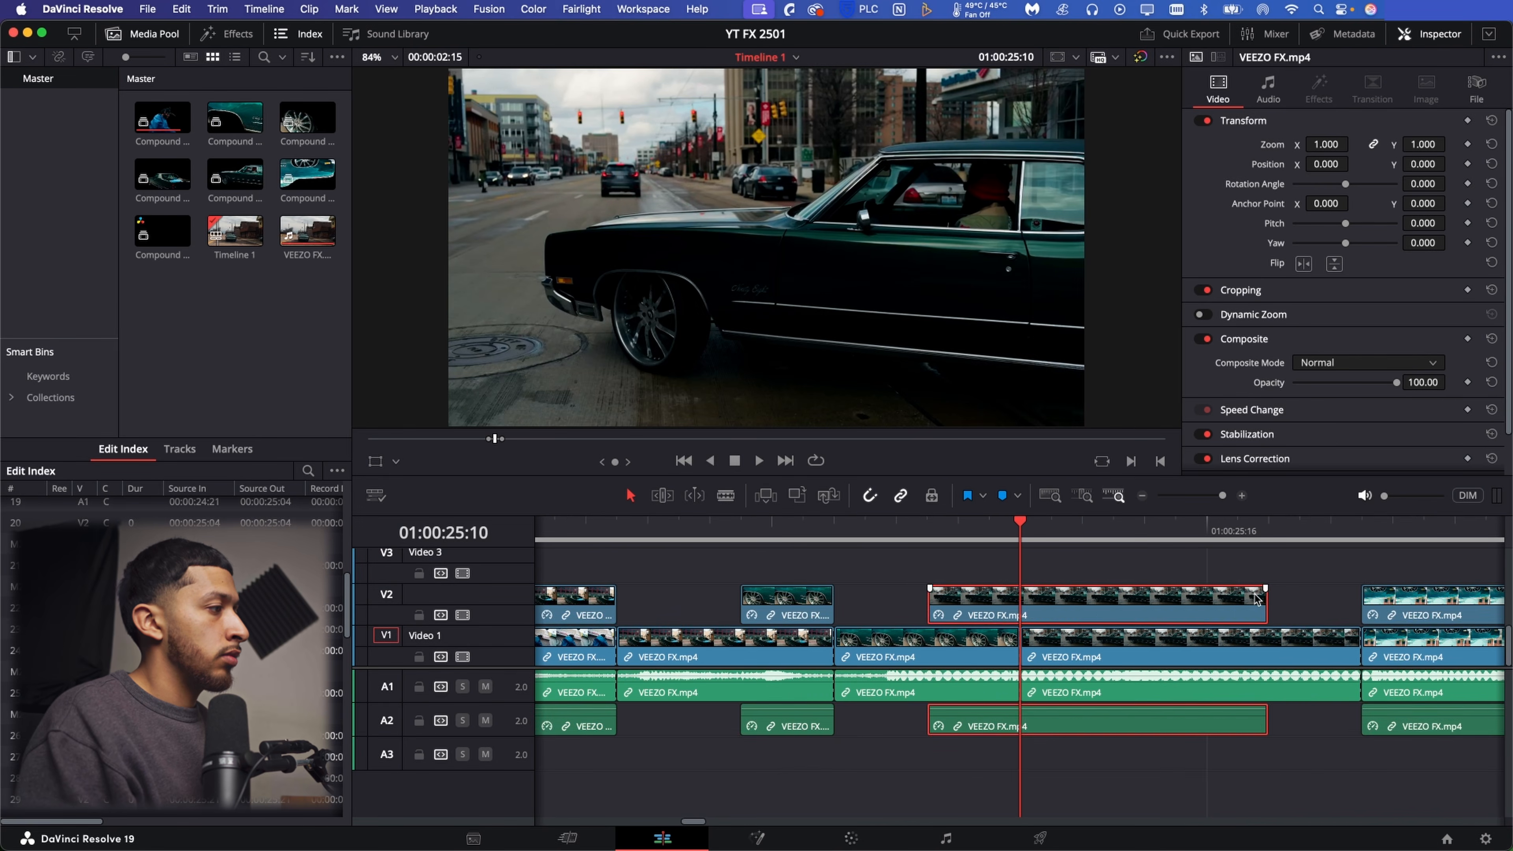
Shorten the frozen street car clip to end at 01:00:25:10, and cut off the frozen upside-down clip's remainder after 01:00:25:21.
left_click_drag(1269, 603, 1009, 601)
left_click_drag(1009, 534, 930, 530)
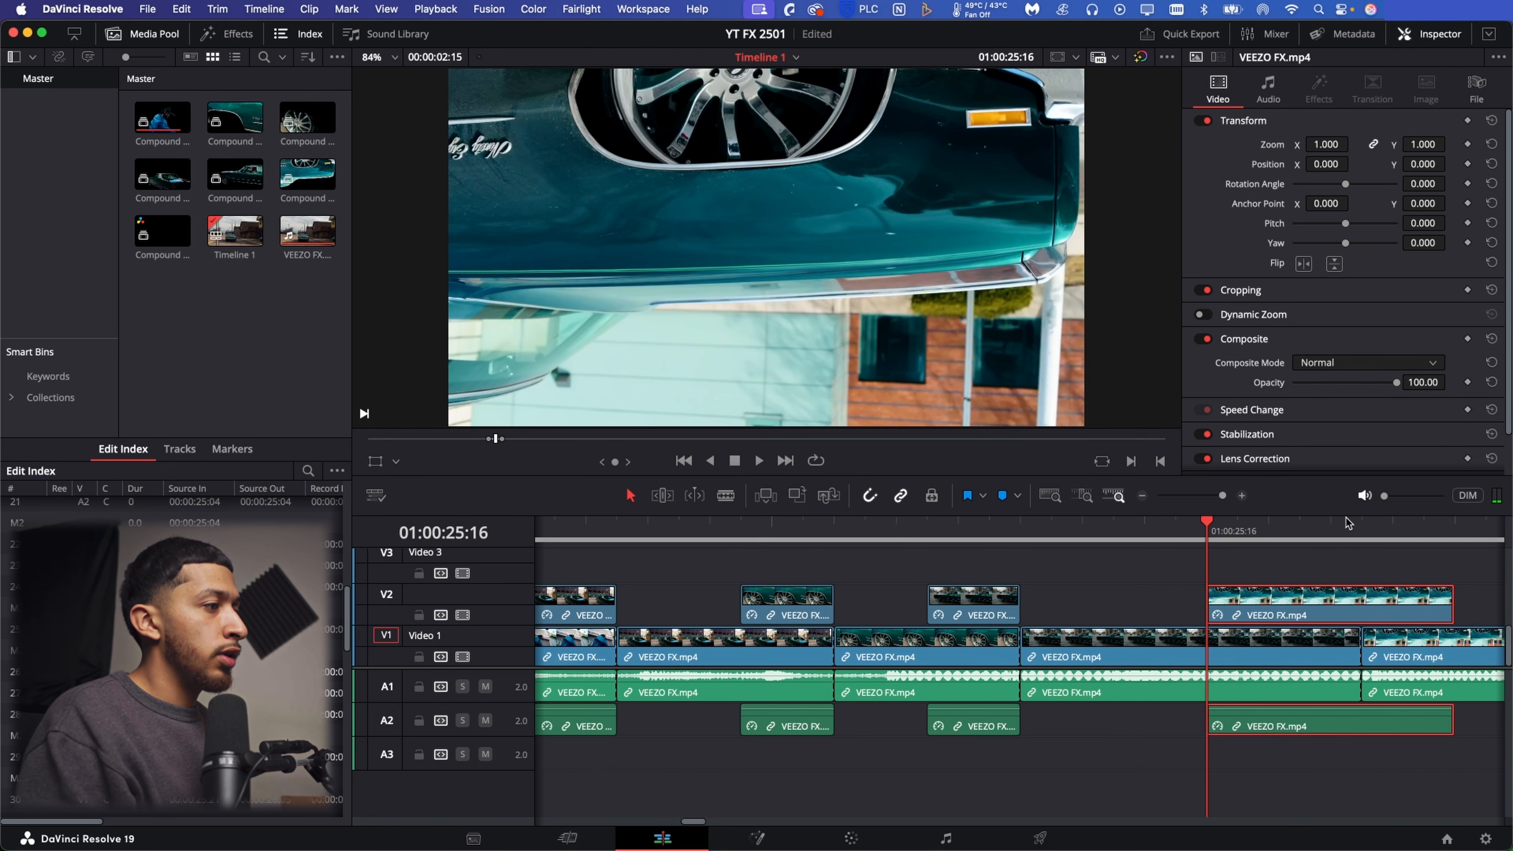
left_click_drag(1330, 524, 1362, 524)
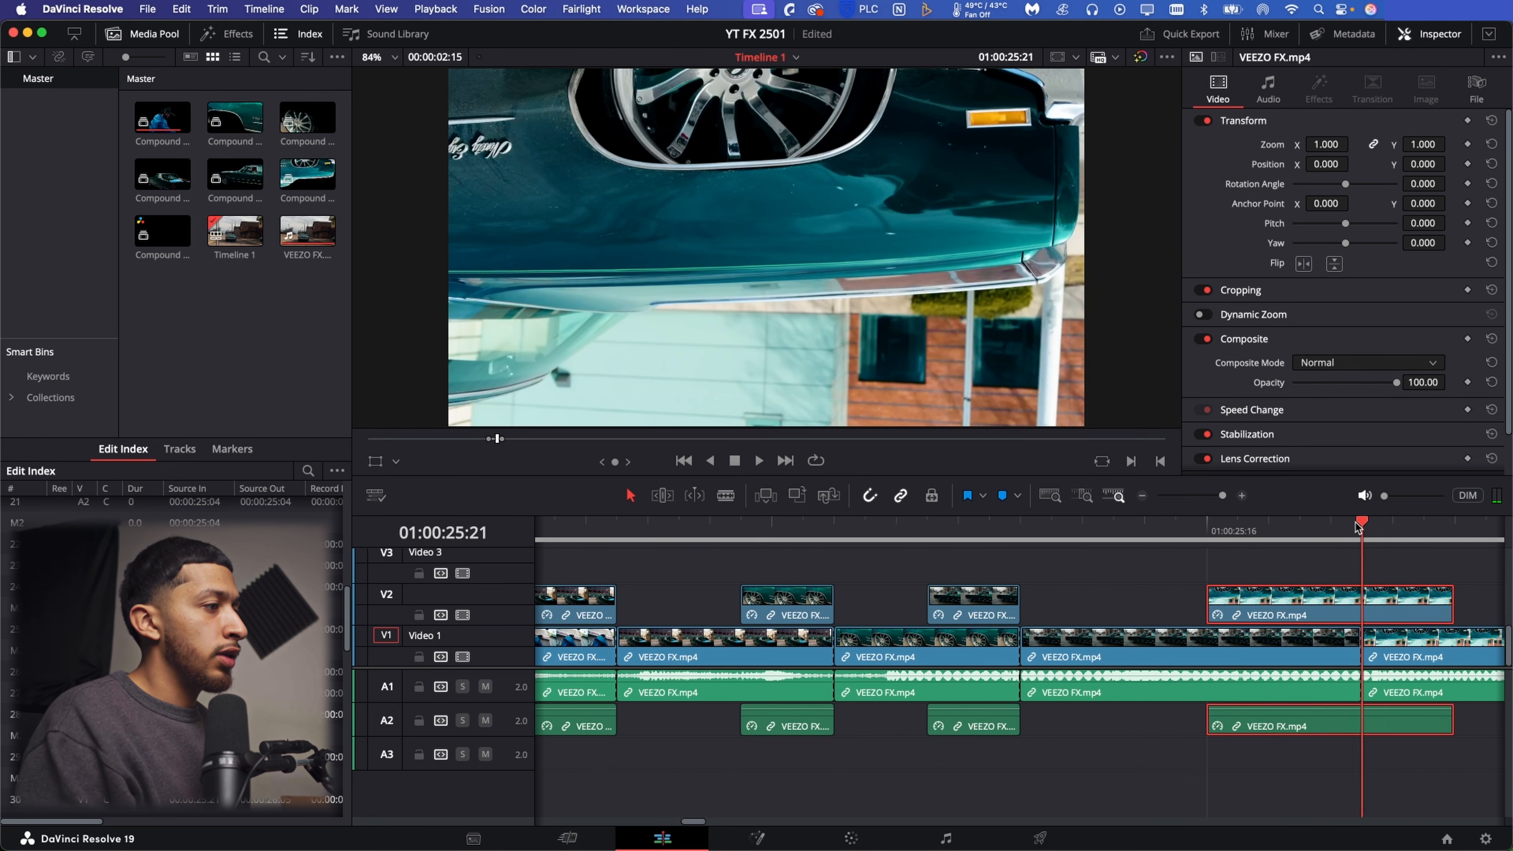
key("super+b")
left_click(1429, 612)
key("BackSpace")
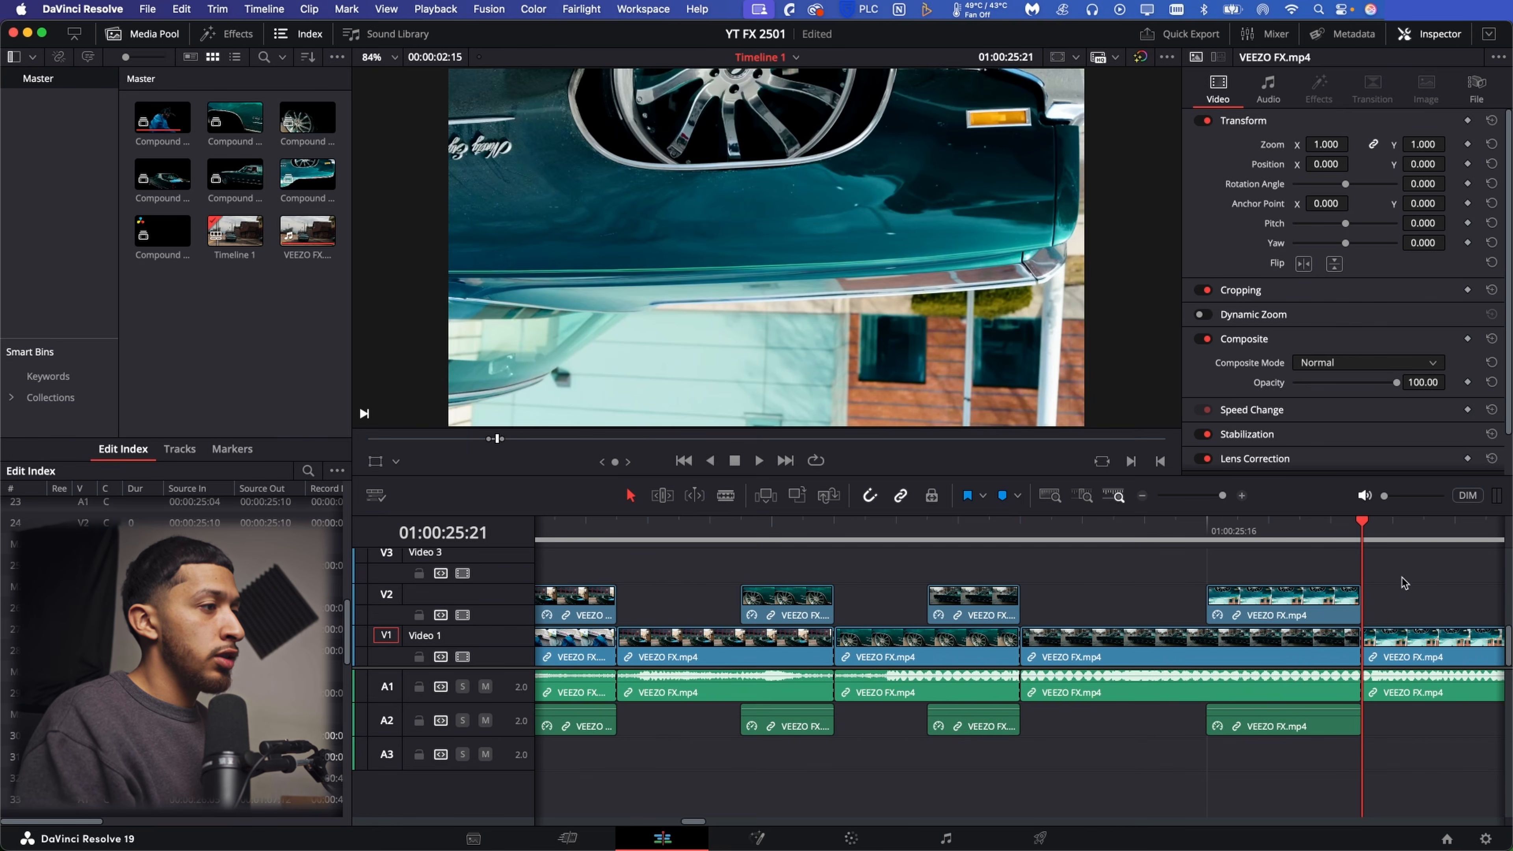
Make a new compound clip from the frozen rear-view car clip on Video 2 at 01:00:24:18.
key("space")
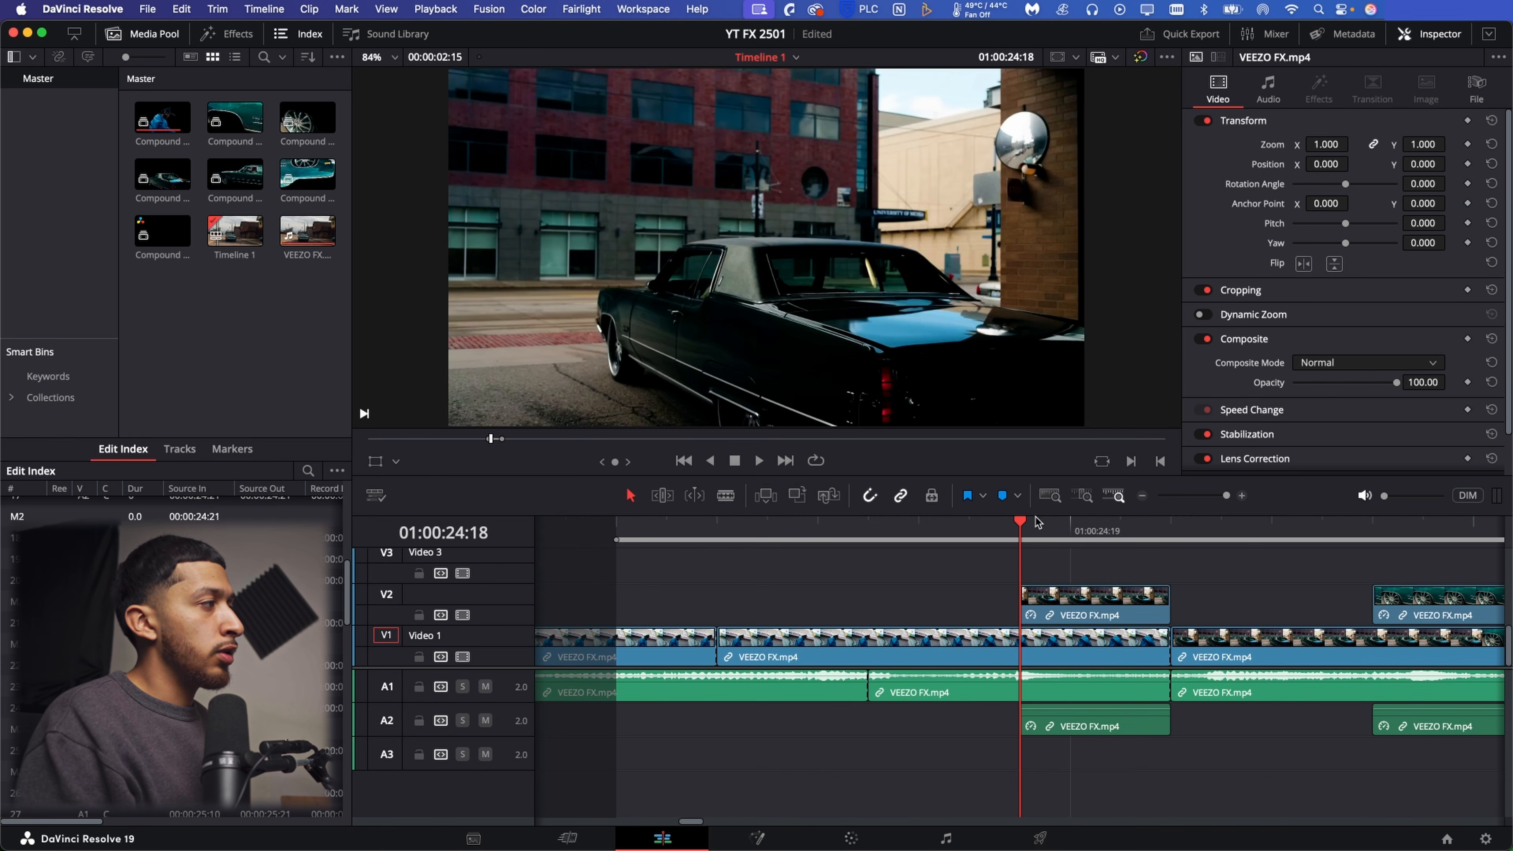
right_click(1105, 615)
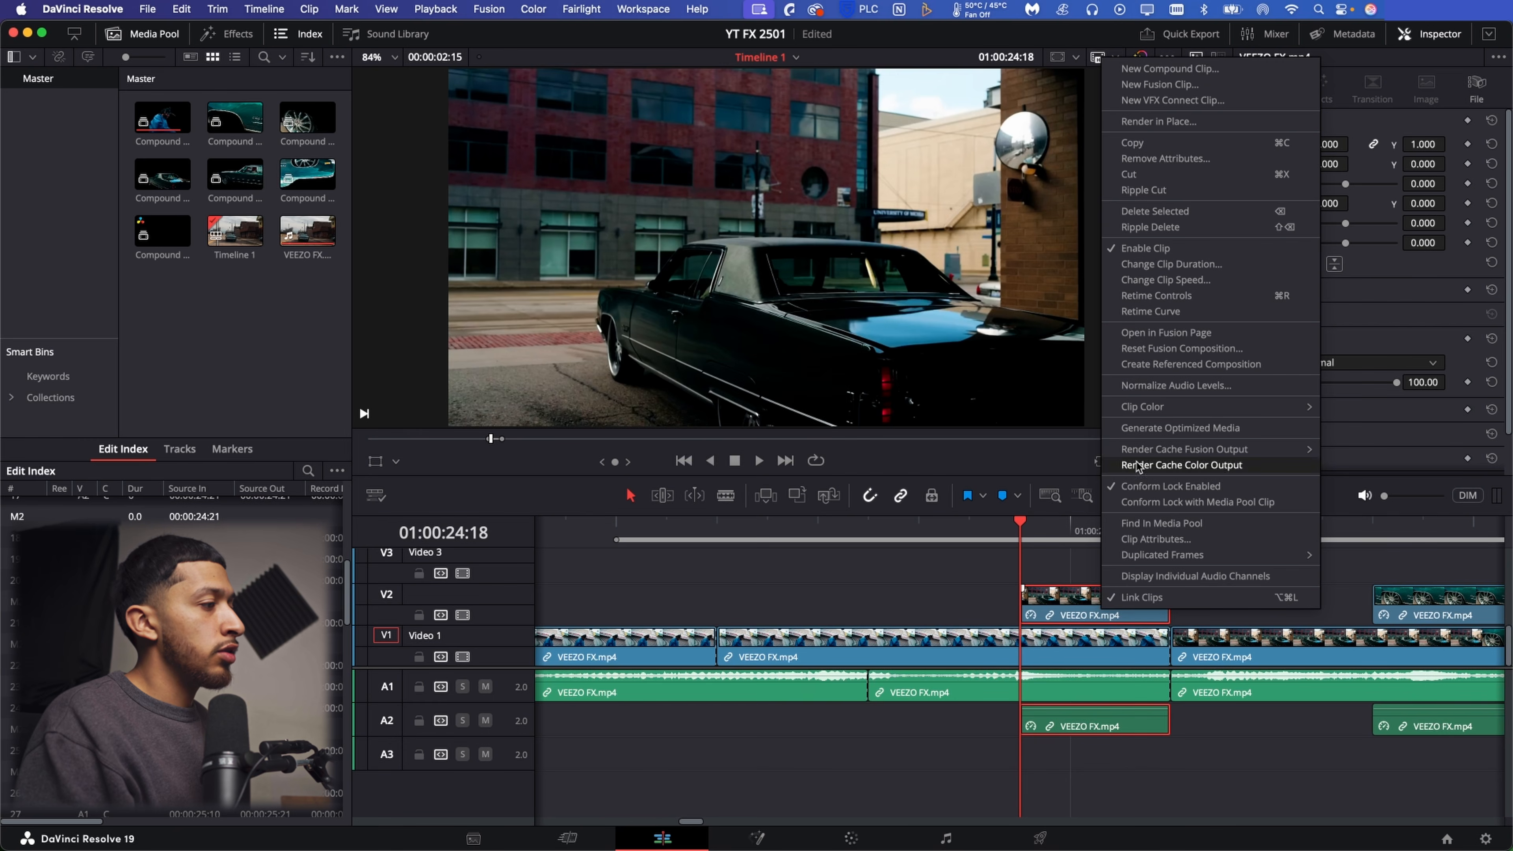
left_click(1149, 68)
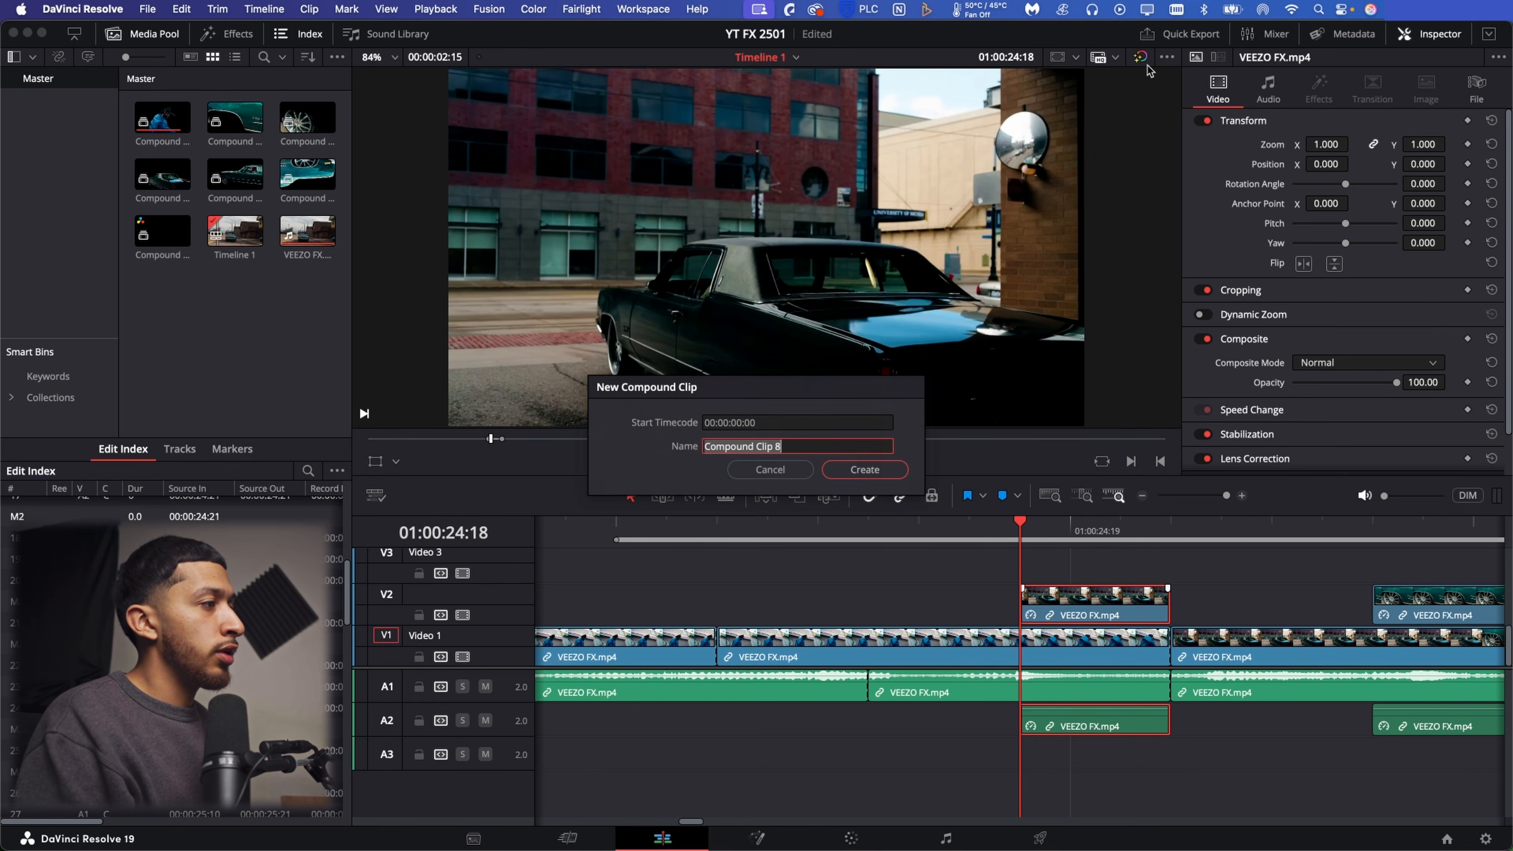
left_click(831, 472)
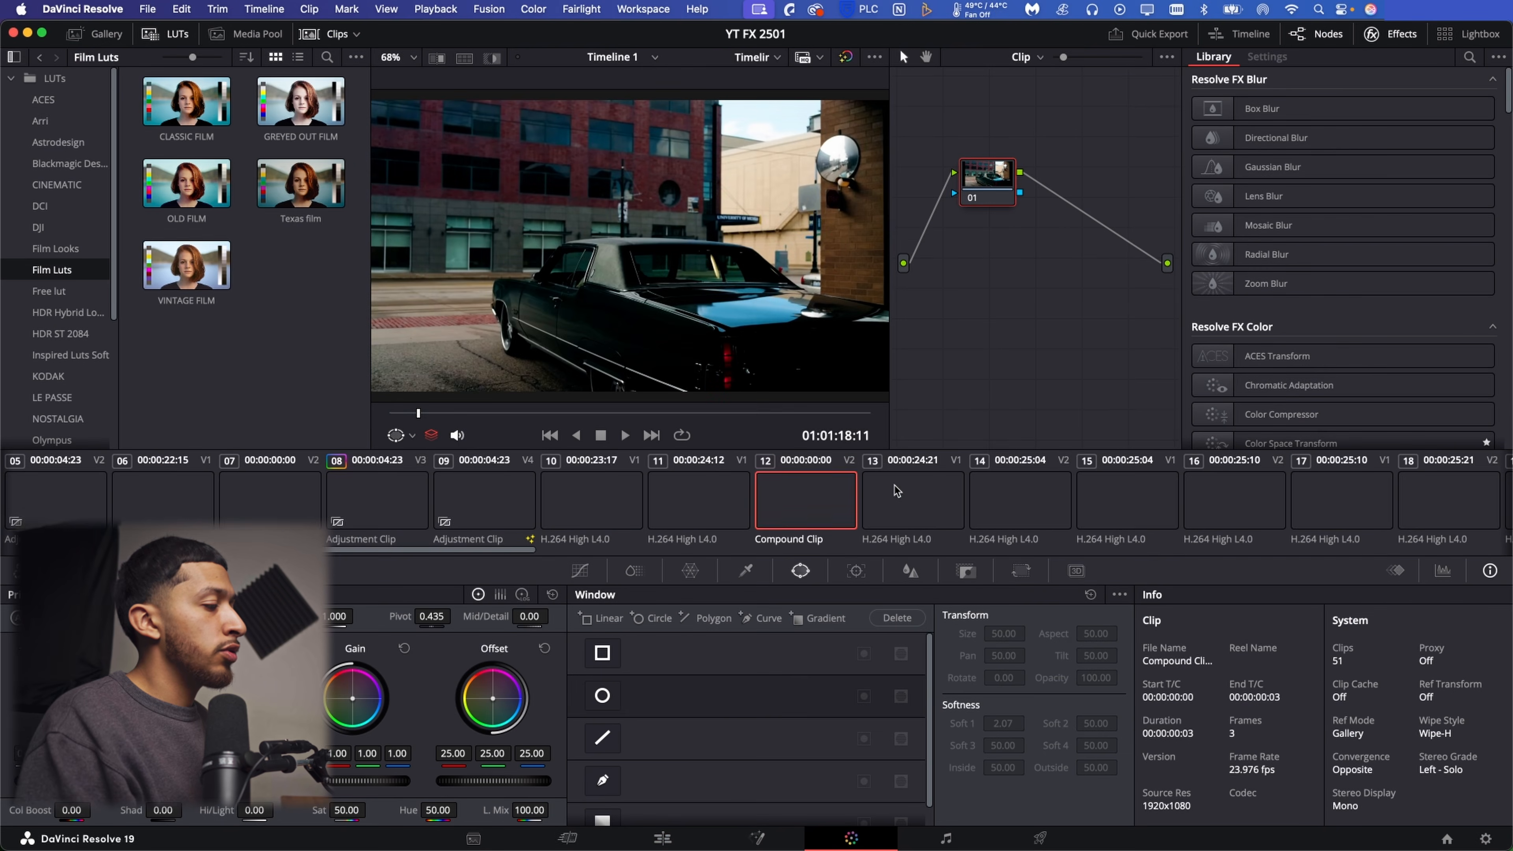
On the Color page, add an alpha output to the compound clip's node graph and connect node 01's alpha to it.
left_click(851, 838)
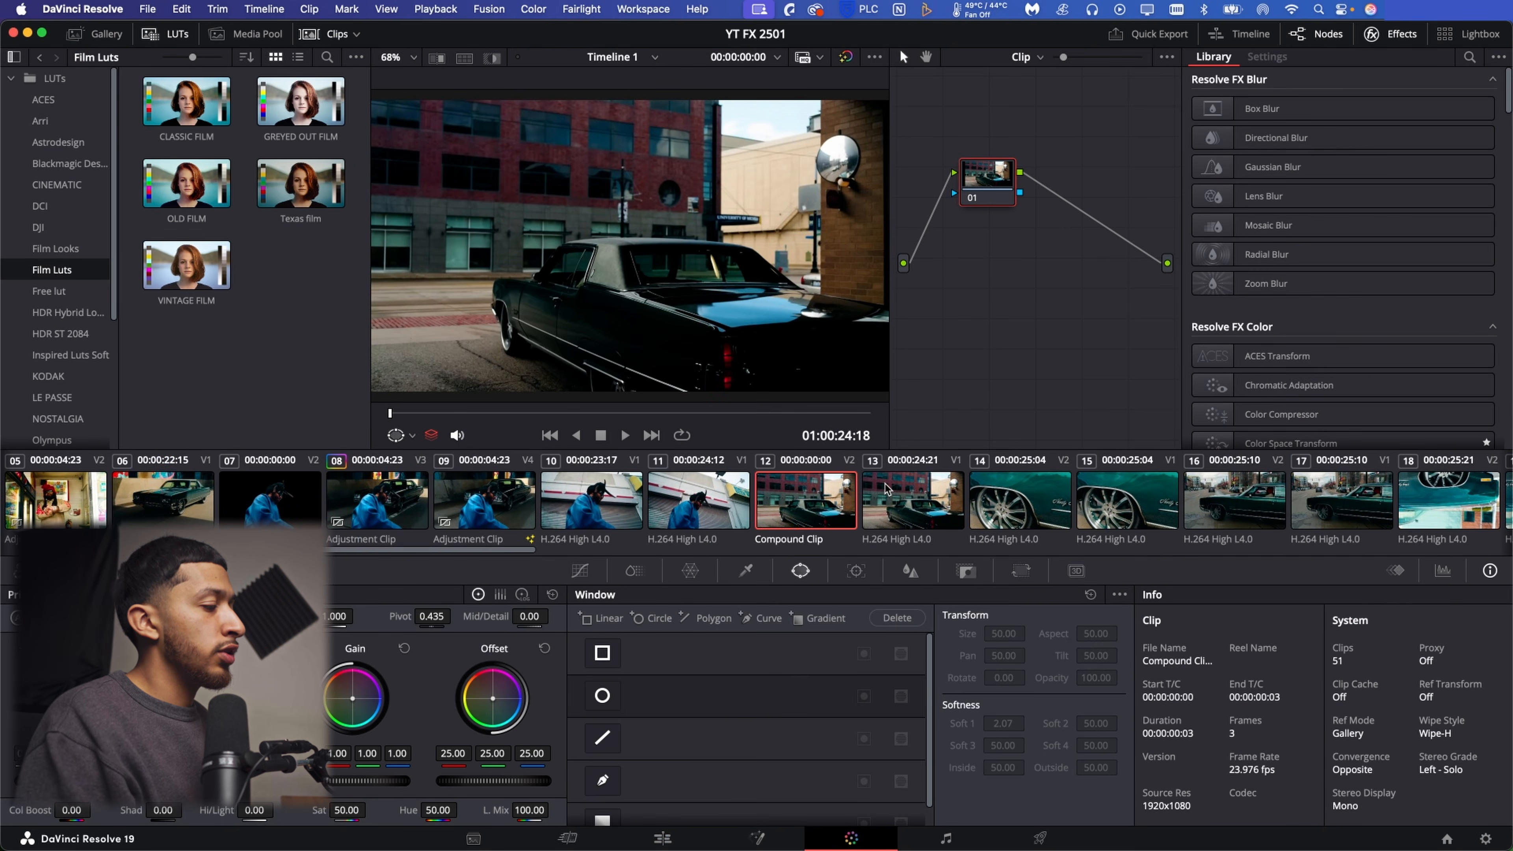
right_click(1165, 302)
left_click(1214, 379)
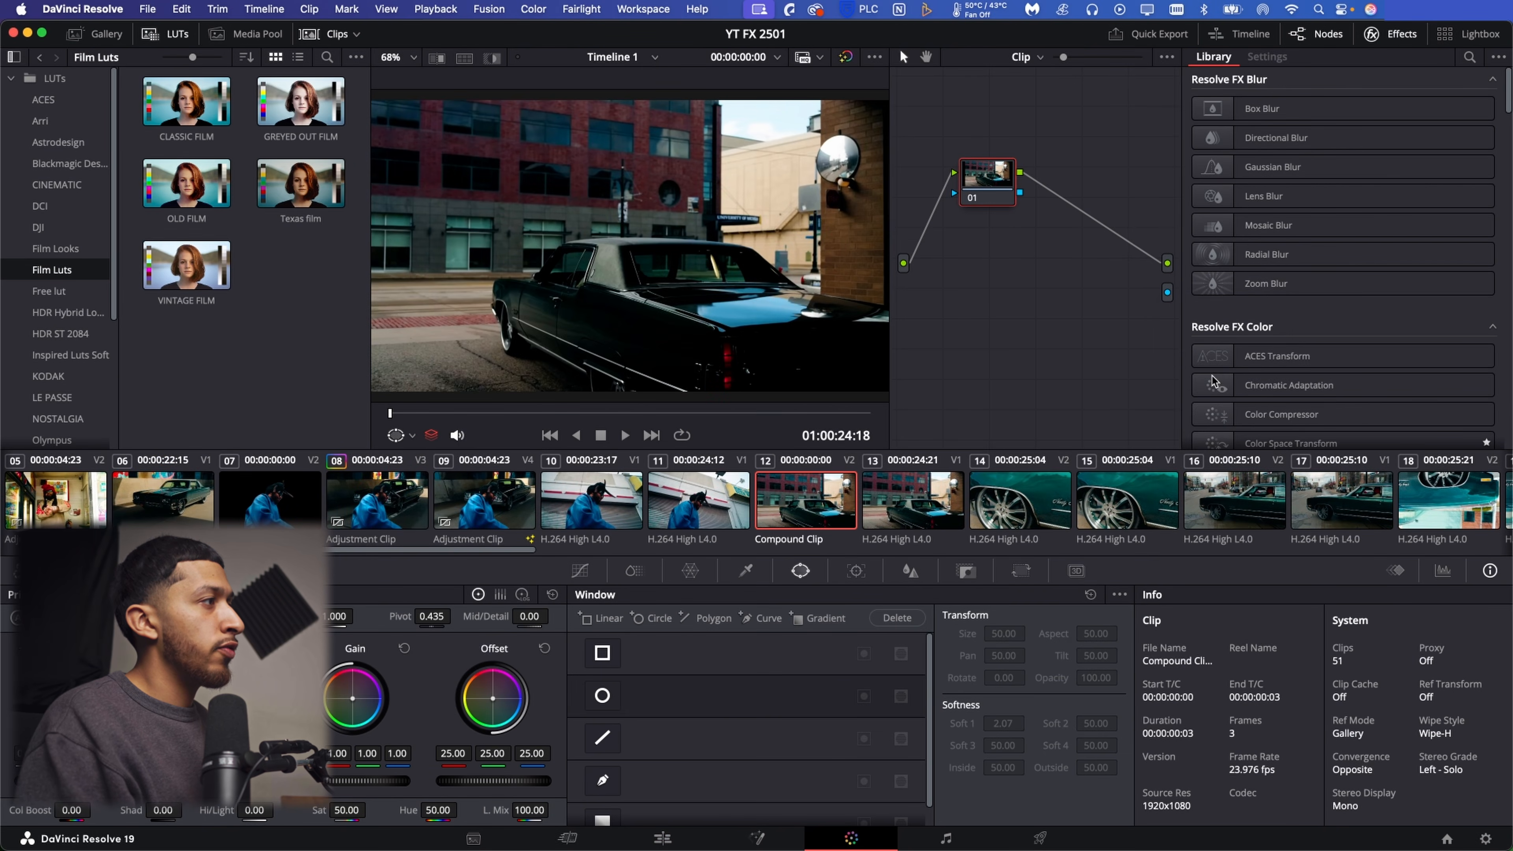
left_click_drag(1019, 193, 1167, 294)
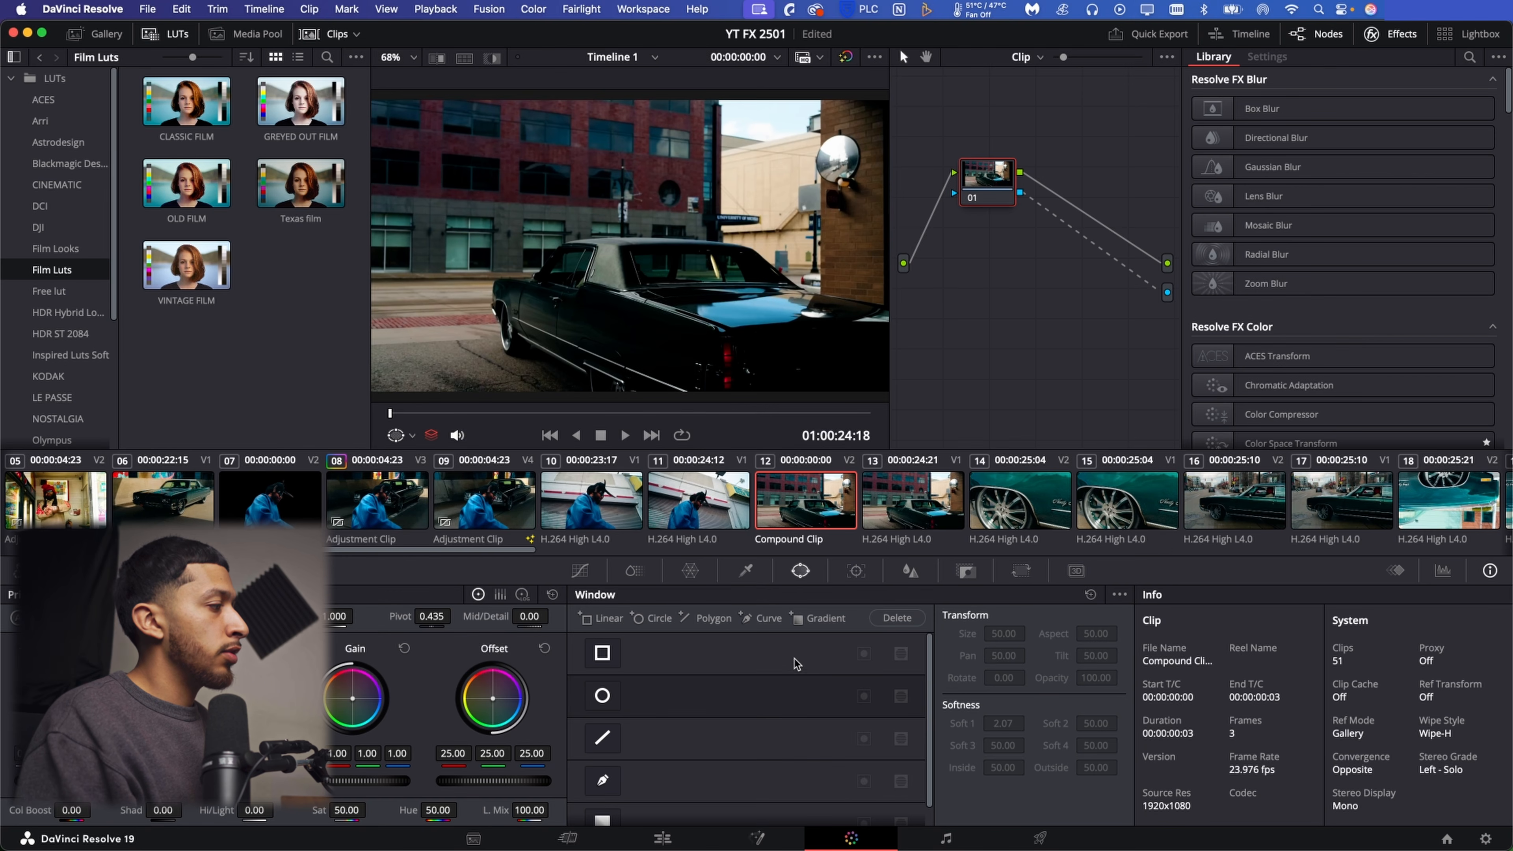
Trace the car with a closed curve window, extending the mask past the frame's lower right corner.
left_click(604, 781)
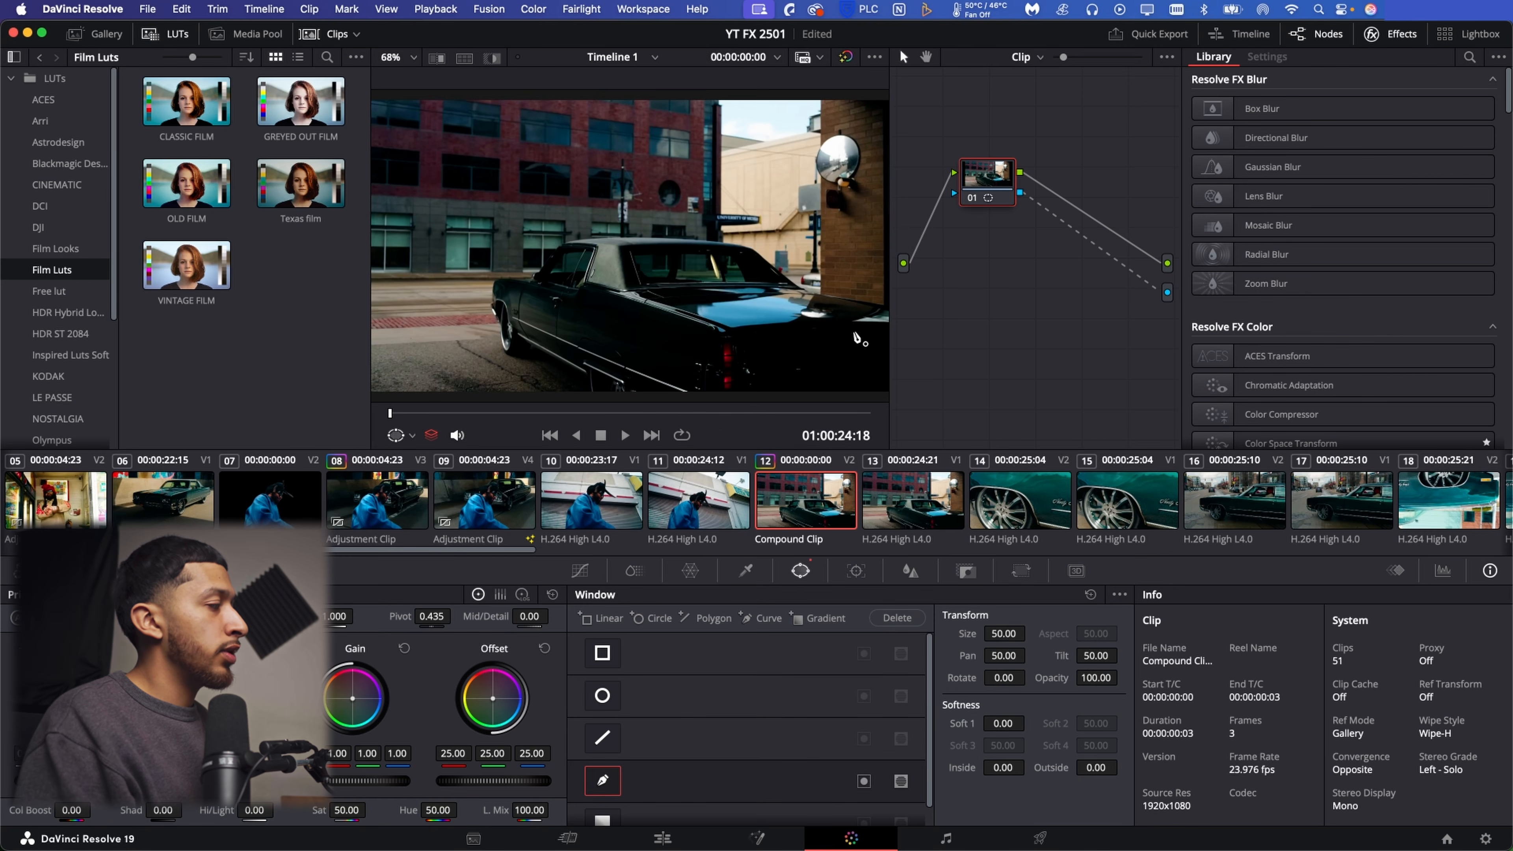
scroll(650, 370, "down", 2)
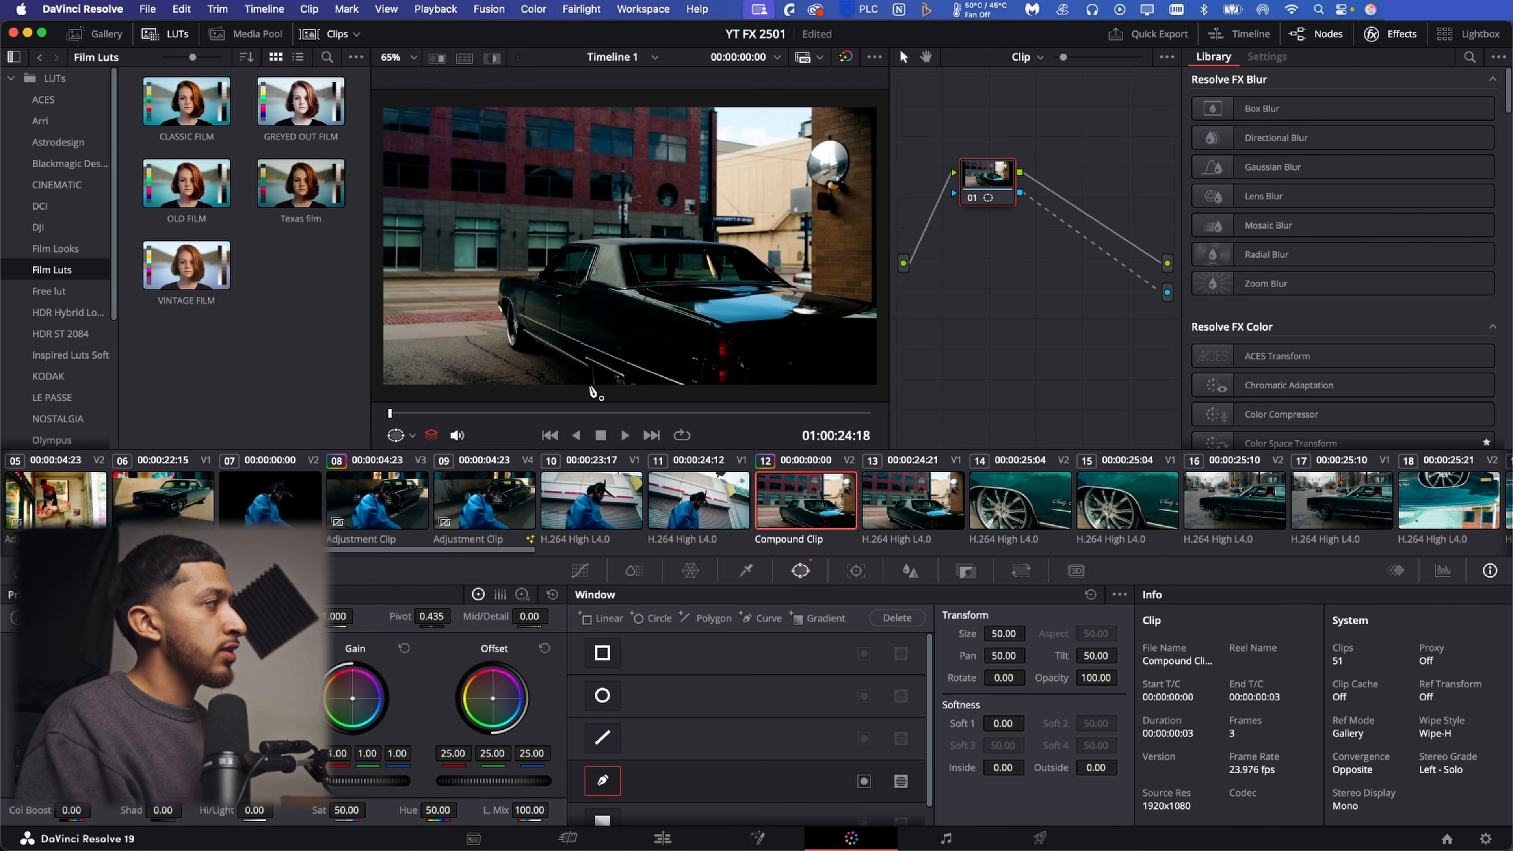
mouse_move(591, 390)
left_mouse_down()
mouse_move(572, 359)
mouse_move(509, 343)
mouse_move(501, 316)
mouse_move(497, 289)
mouse_move(559, 253)
mouse_move(646, 238)
mouse_move(752, 253)
mouse_move(805, 295)
mouse_move(872, 305)
left_mouse_up()
left_click(877, 306)
left_click(884, 312)
left_click(886, 394)
left_click(590, 387)
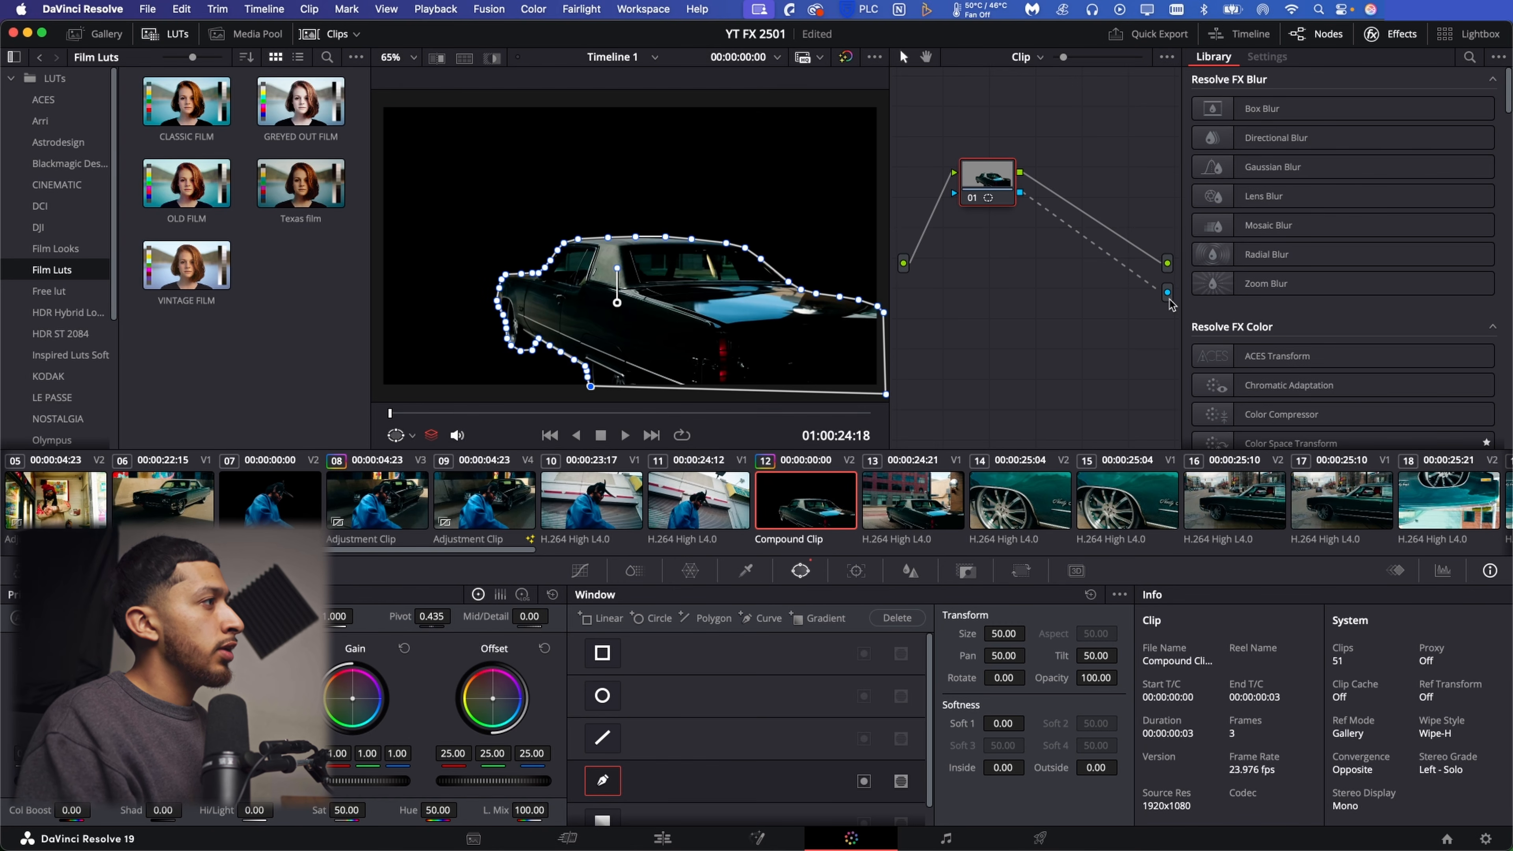
Fine-tune the car mask's edge with the Inside softness, checking the cutout over the underlying clip on the Edit page.
left_click(662, 839)
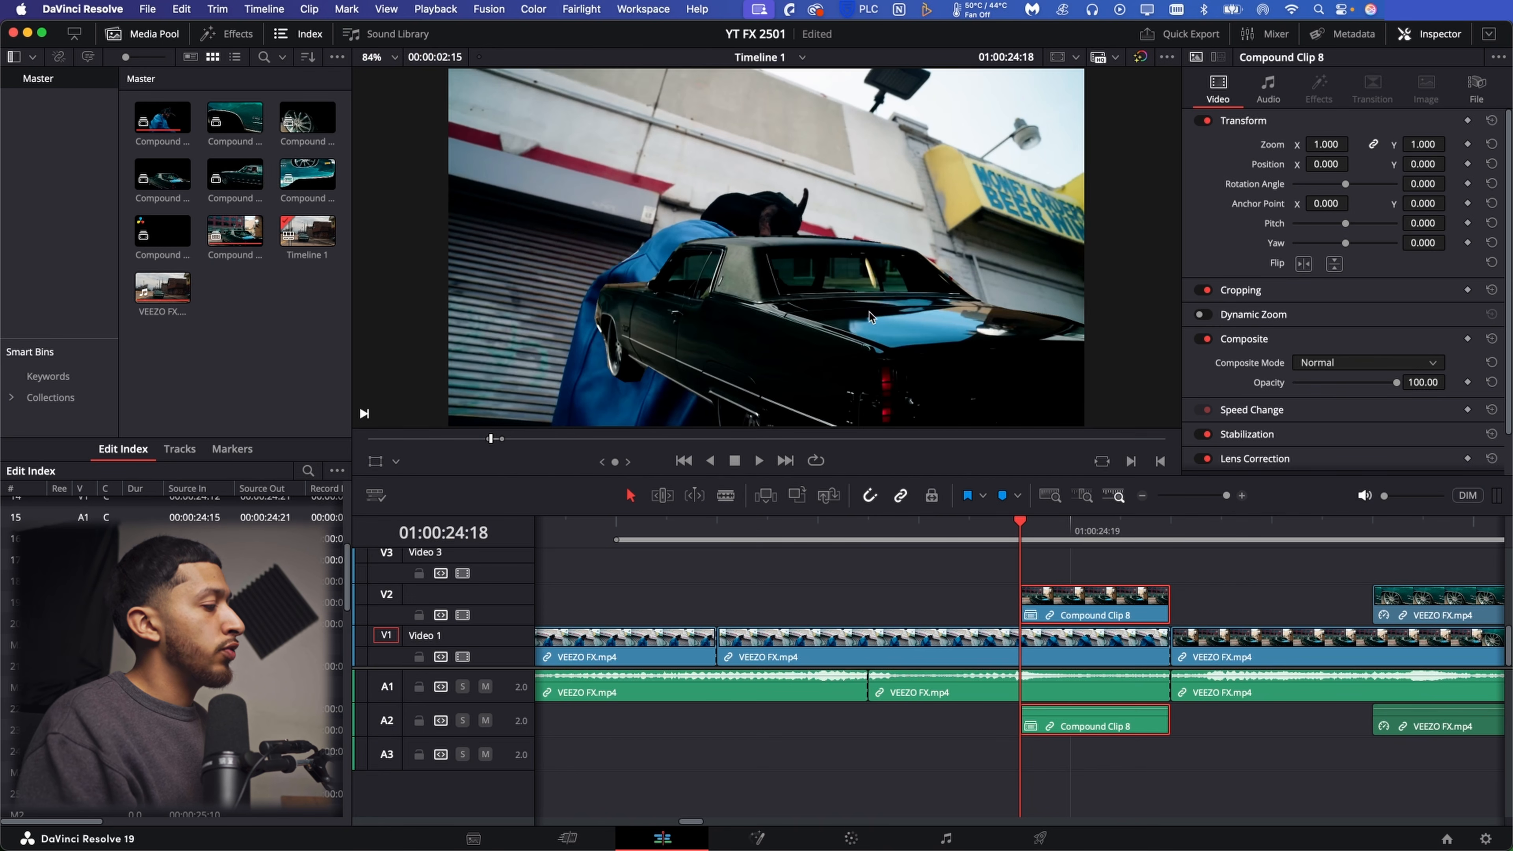
left_click(851, 838)
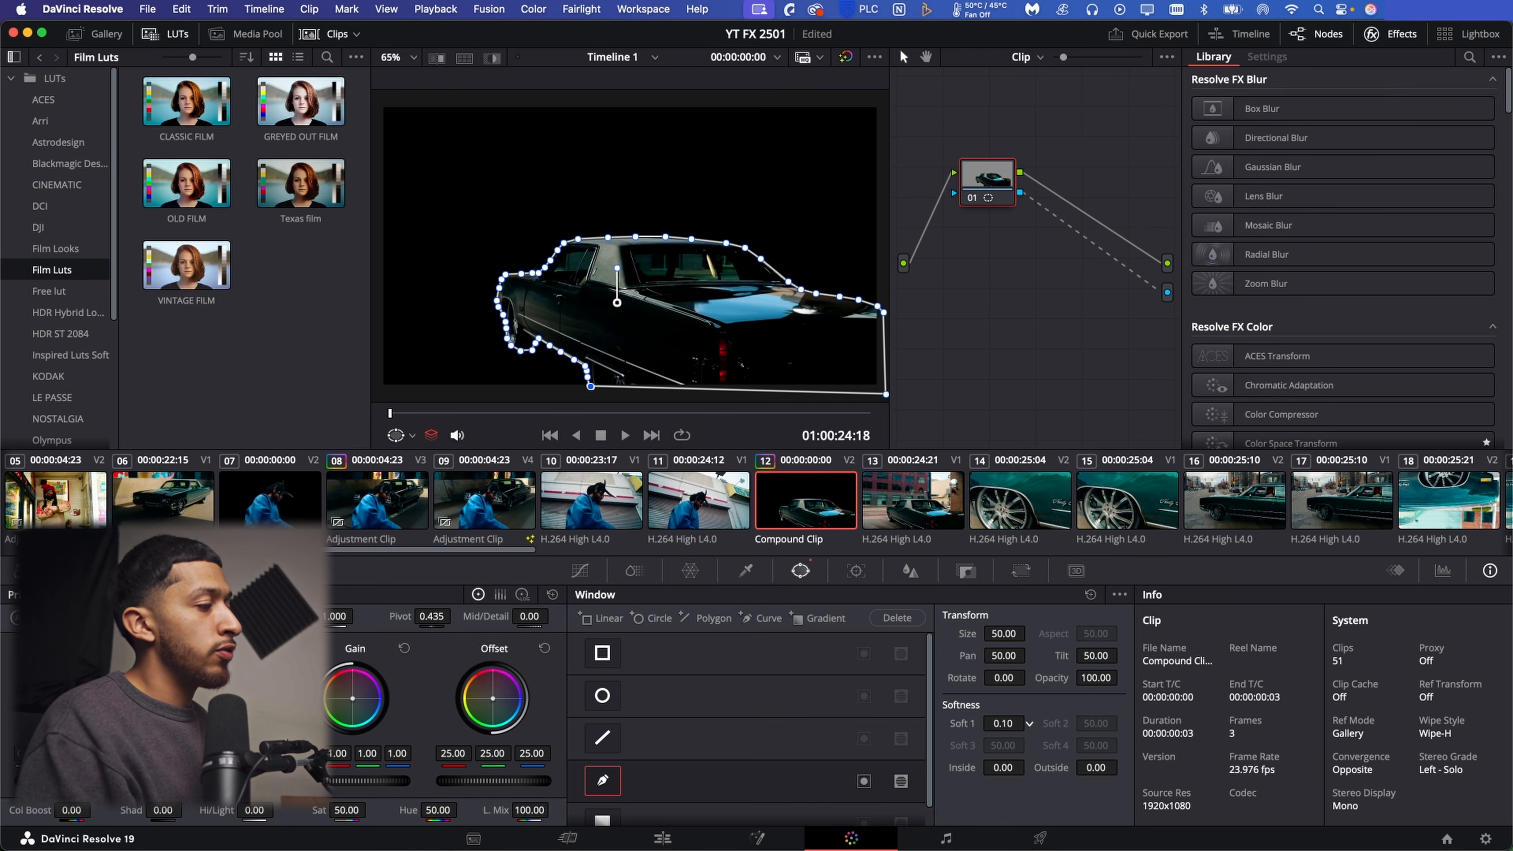
key("shift+4")
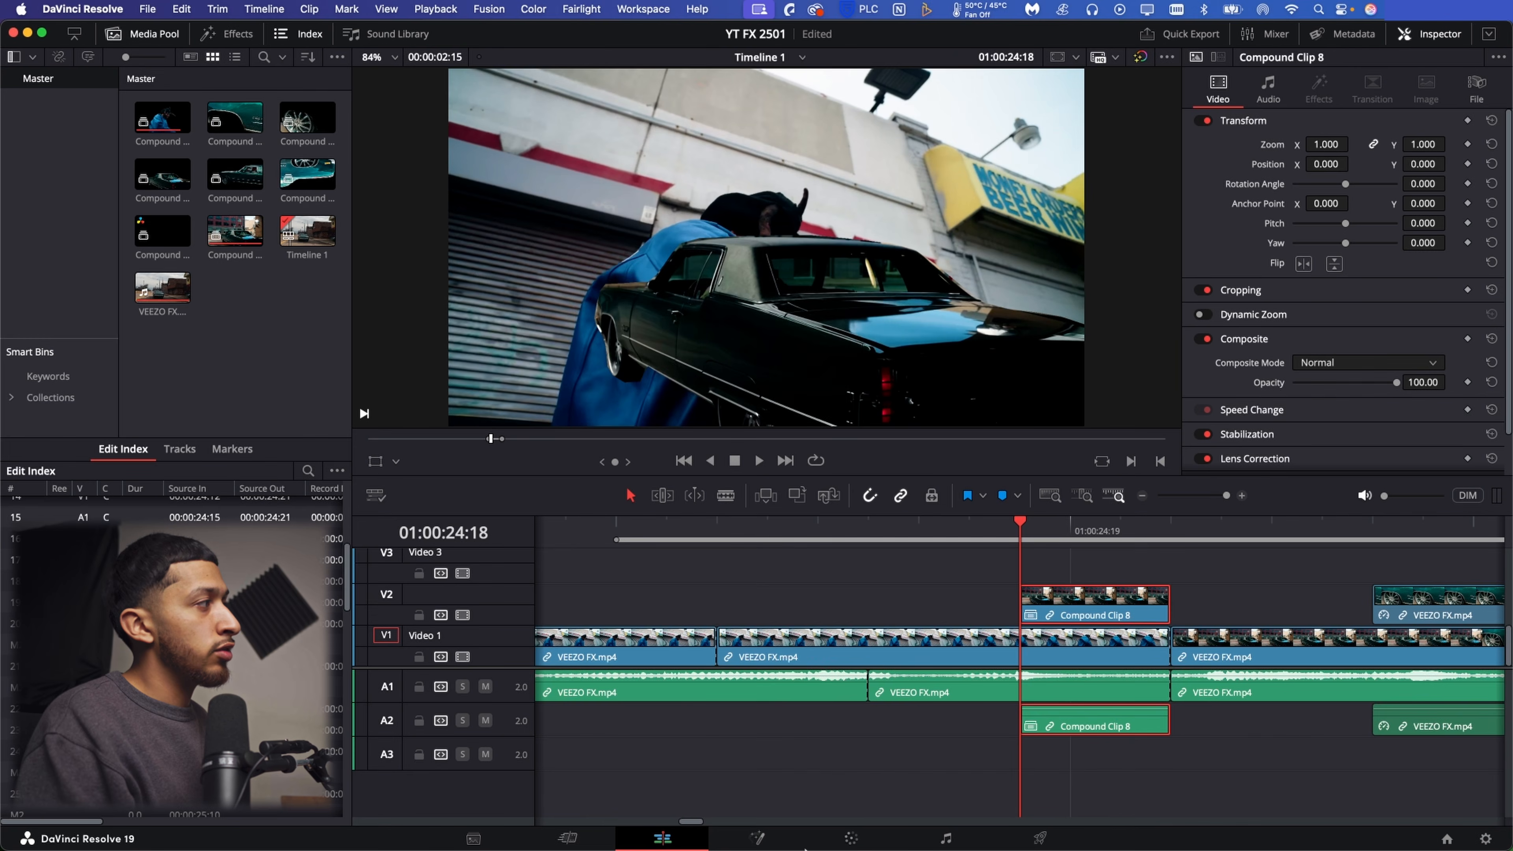
left_click(851, 838)
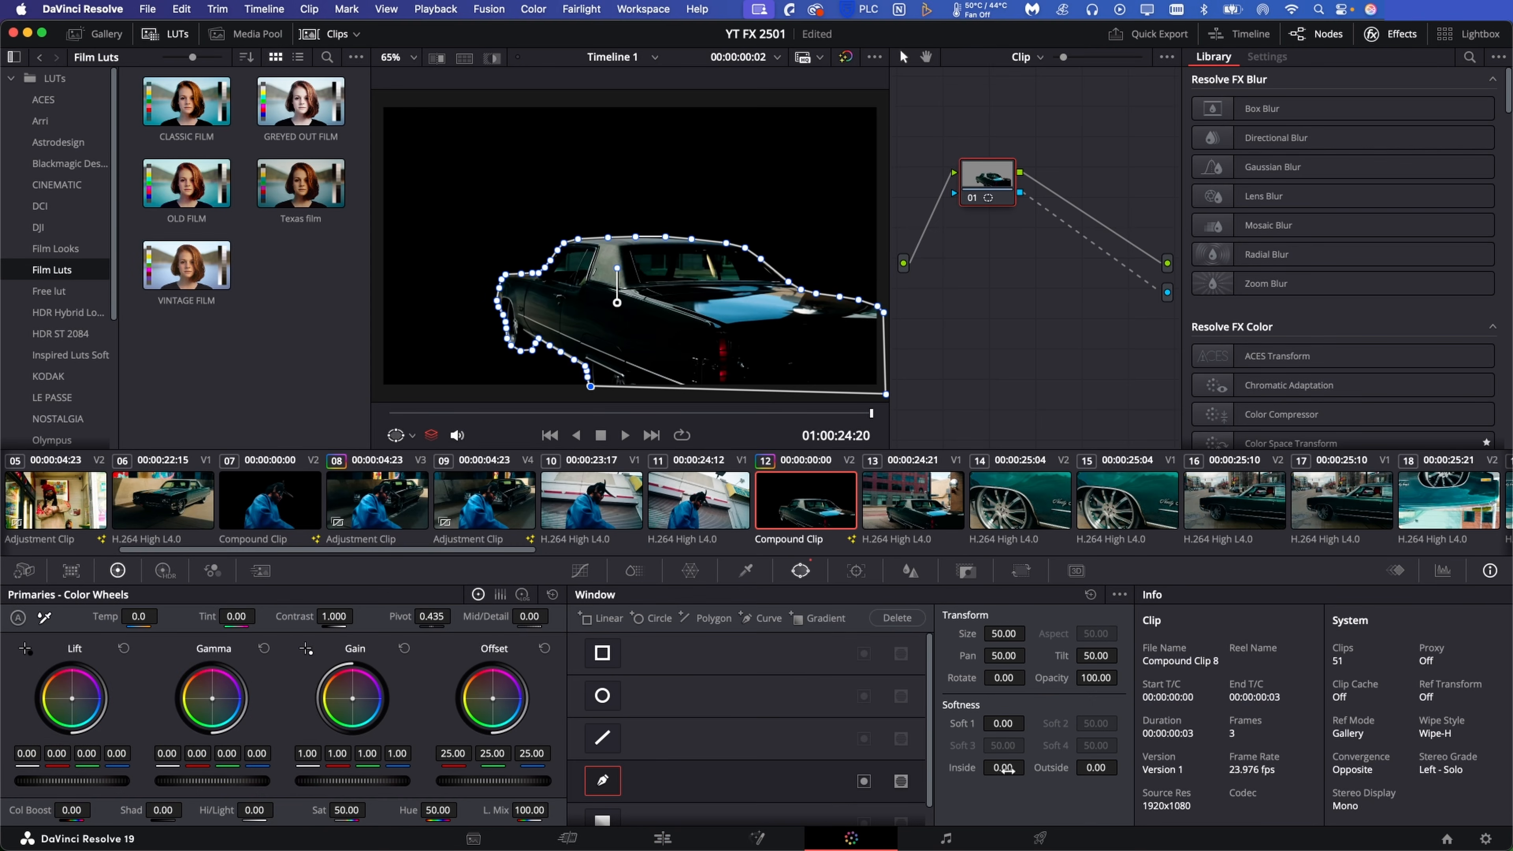
left_click_drag(1004, 767, 1029, 767)
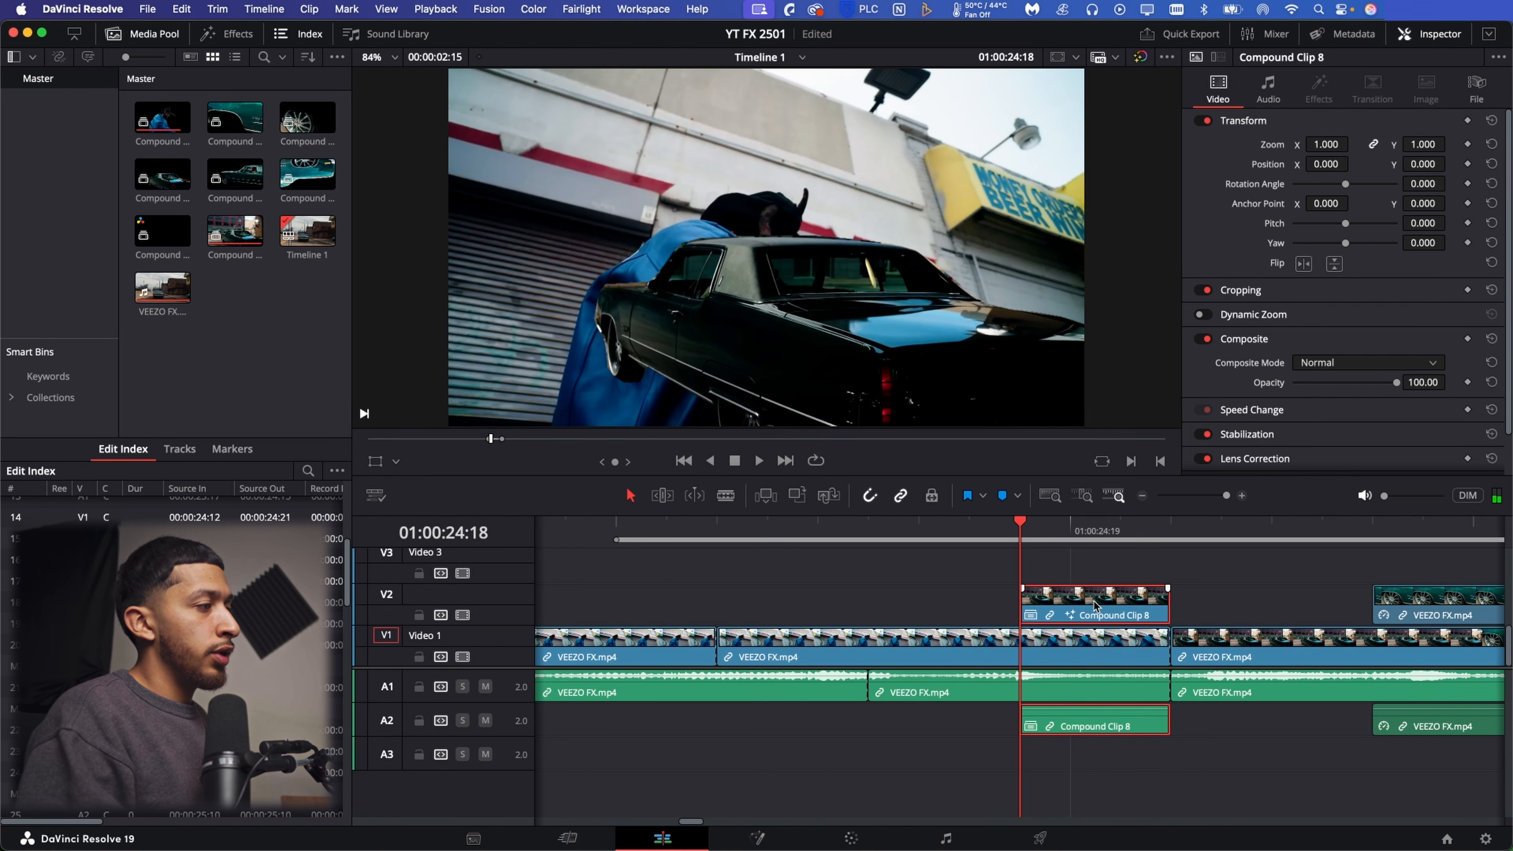
Nest the masked car clip on Video 2 inside another new compound clip.
right_click(1095, 605)
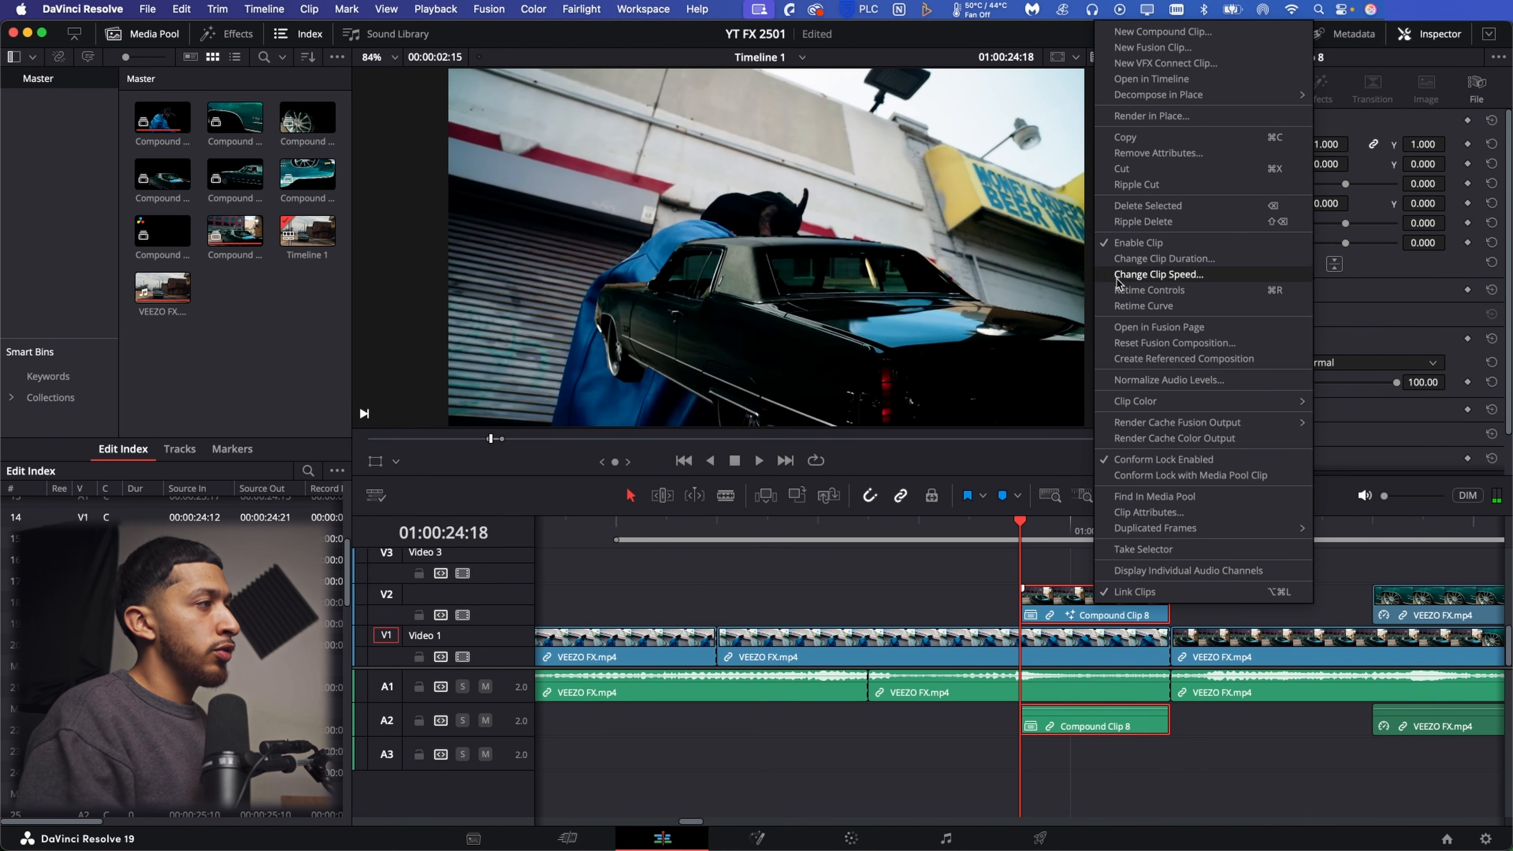
left_click(1147, 32)
left_click(867, 468)
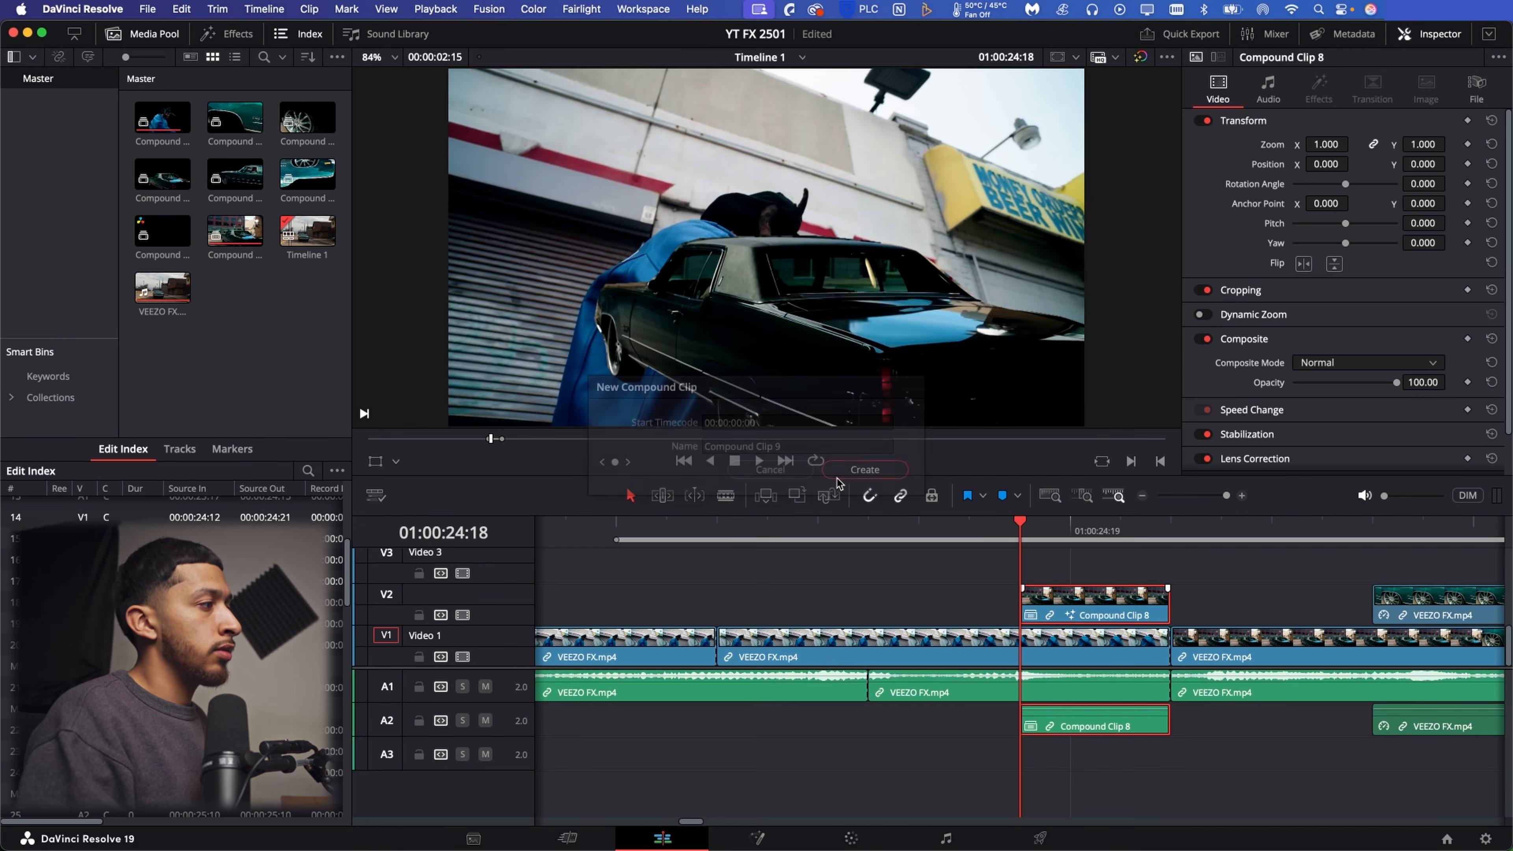
Open the nested compound clip on the Fusion page and add a Transform node between MediaIn1 and MediaOut1.
left_click(768, 837)
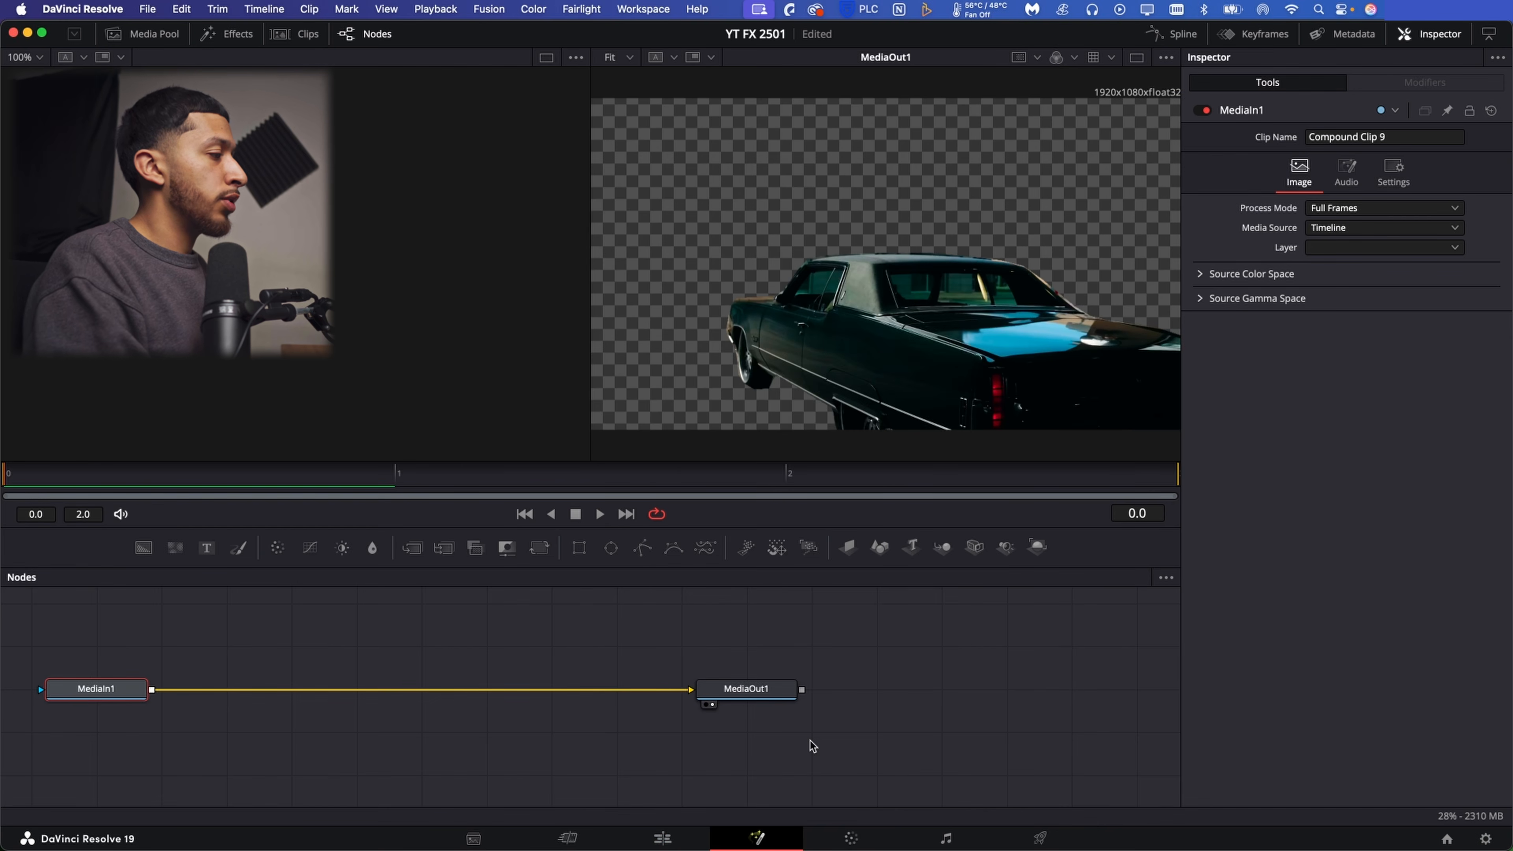
key("shift+space")
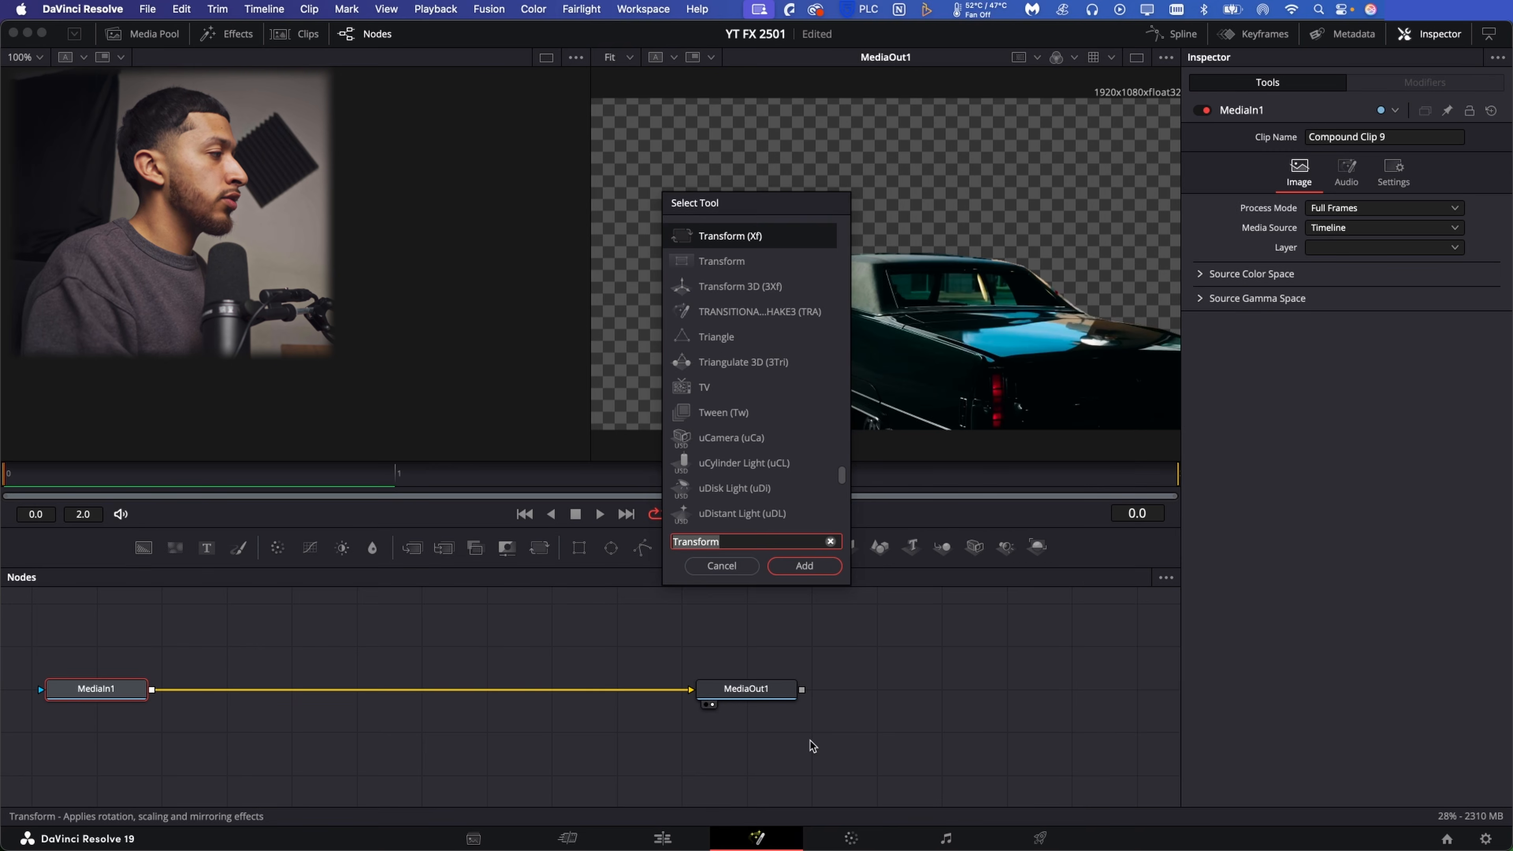
key("Return")
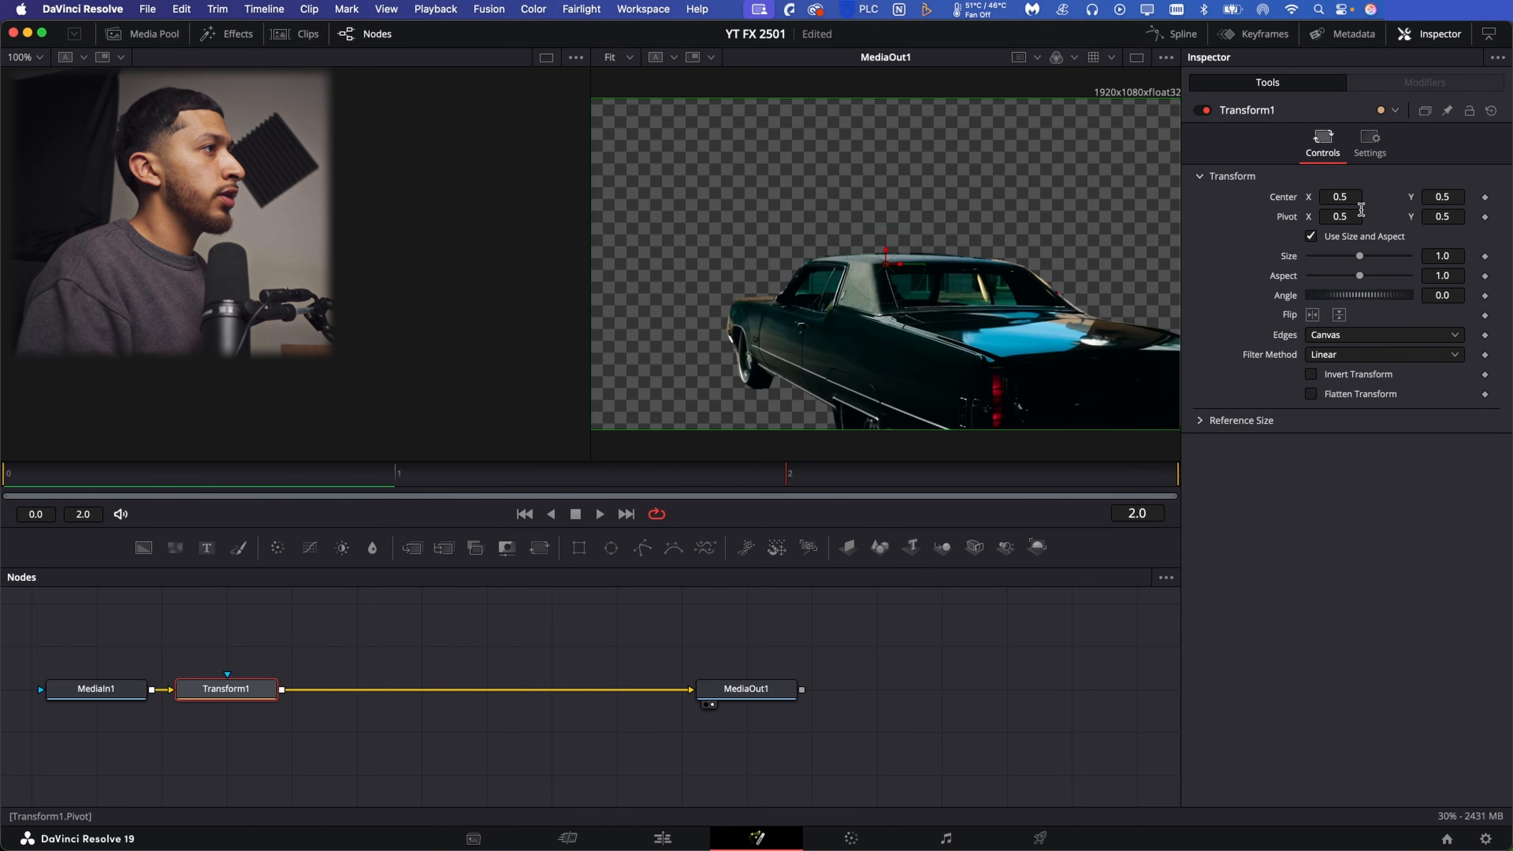
Keyframe the Transform node's Center and Pivot at frame 2 and again at frame 0.
left_click(1485, 197)
left_click(1485, 217)
left_click_drag(450, 473, 2, 475)
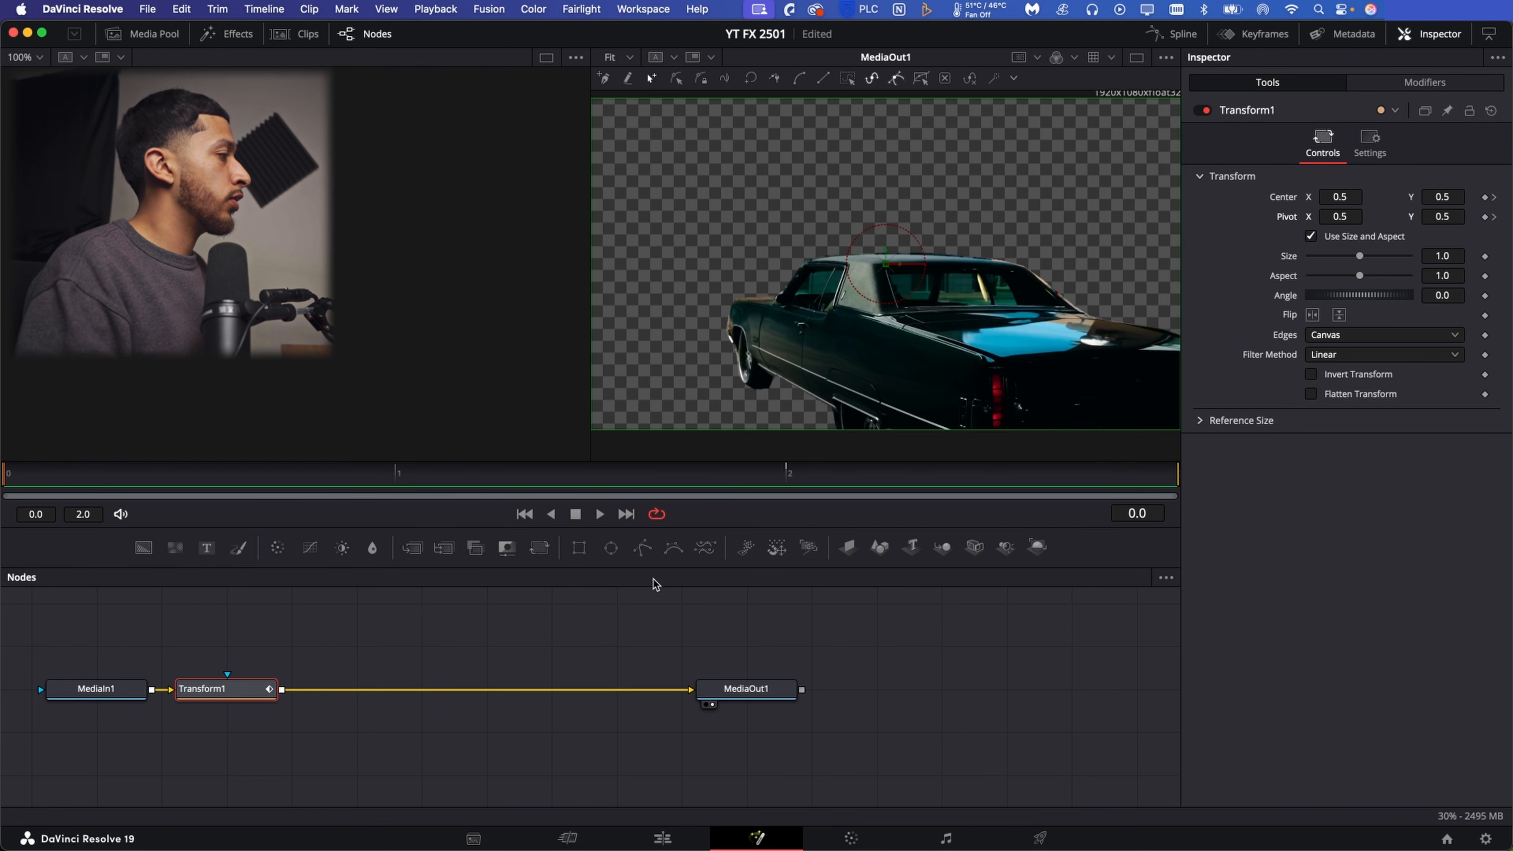
left_click(1485, 197)
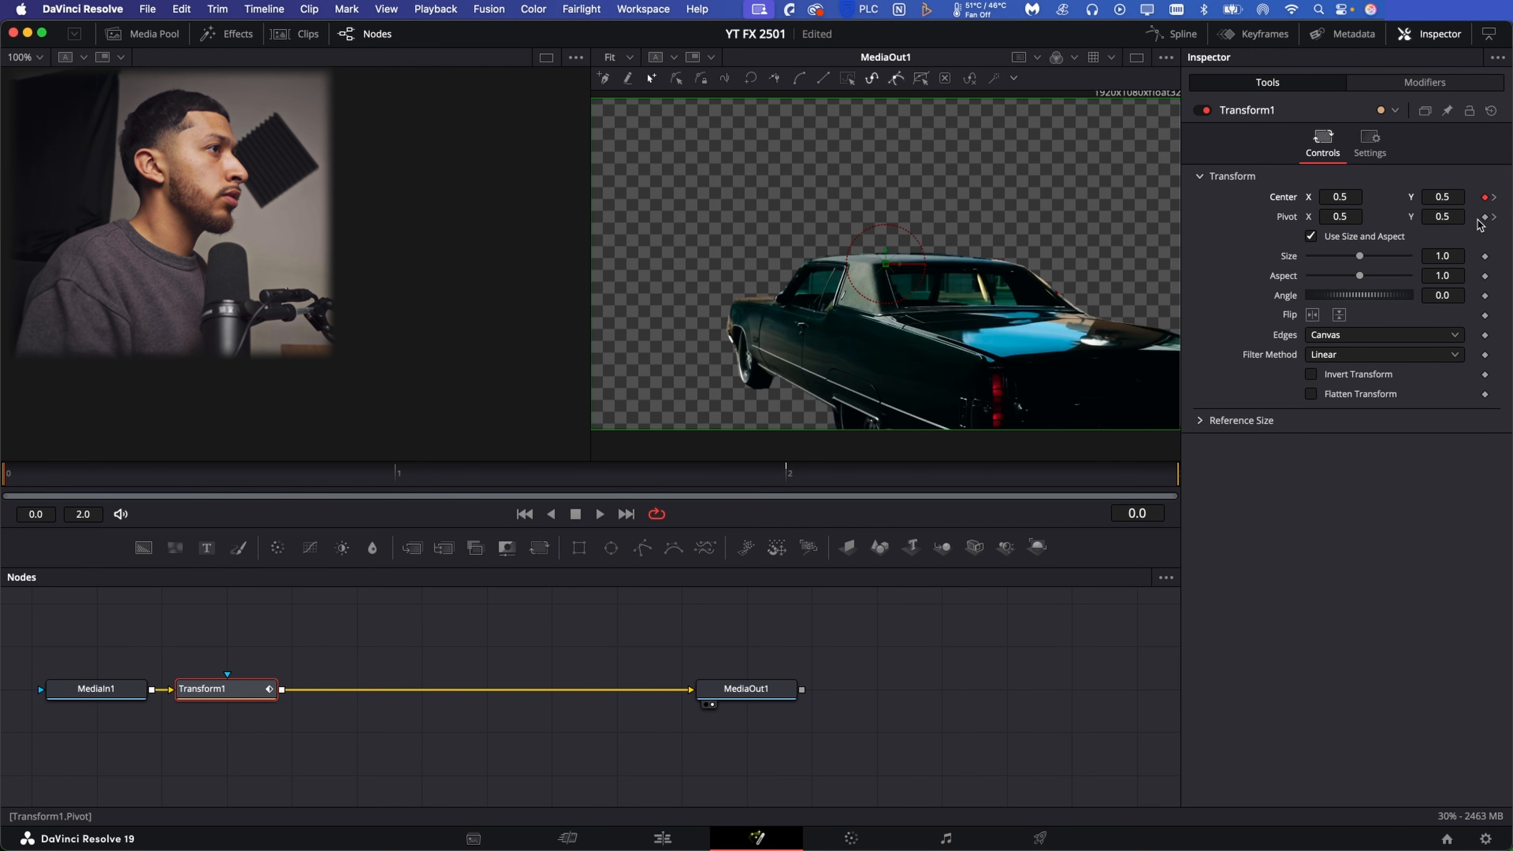
left_click(1485, 217)
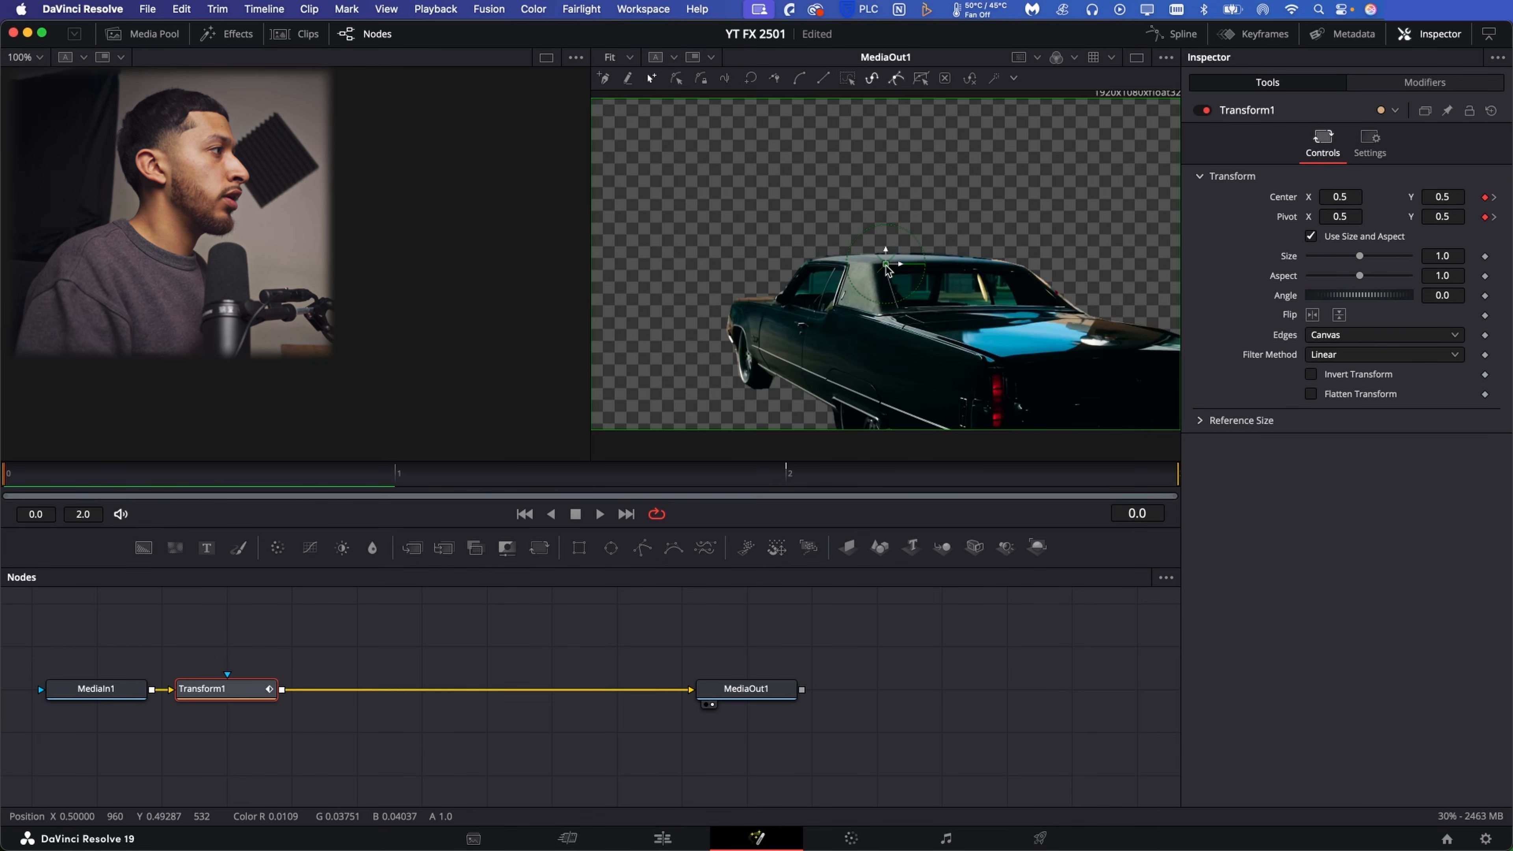
Move the car off-screen at frame 0 to about Center X 1.083, Y -0.044, and enable Motion Blur on the Transform node.
left_click_drag(887, 269, 1231, 450)
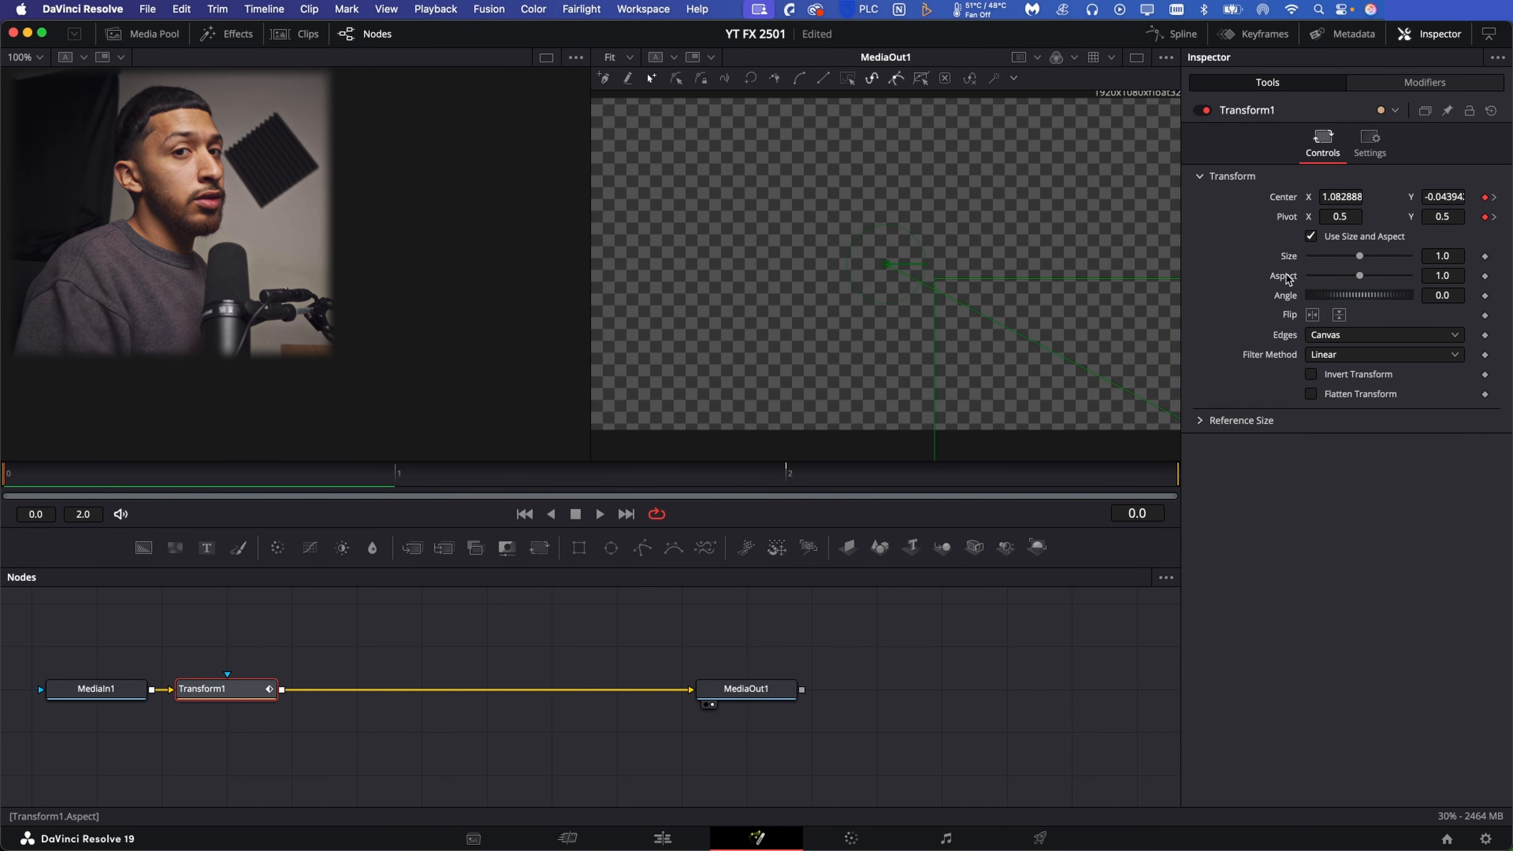
left_click(1386, 143)
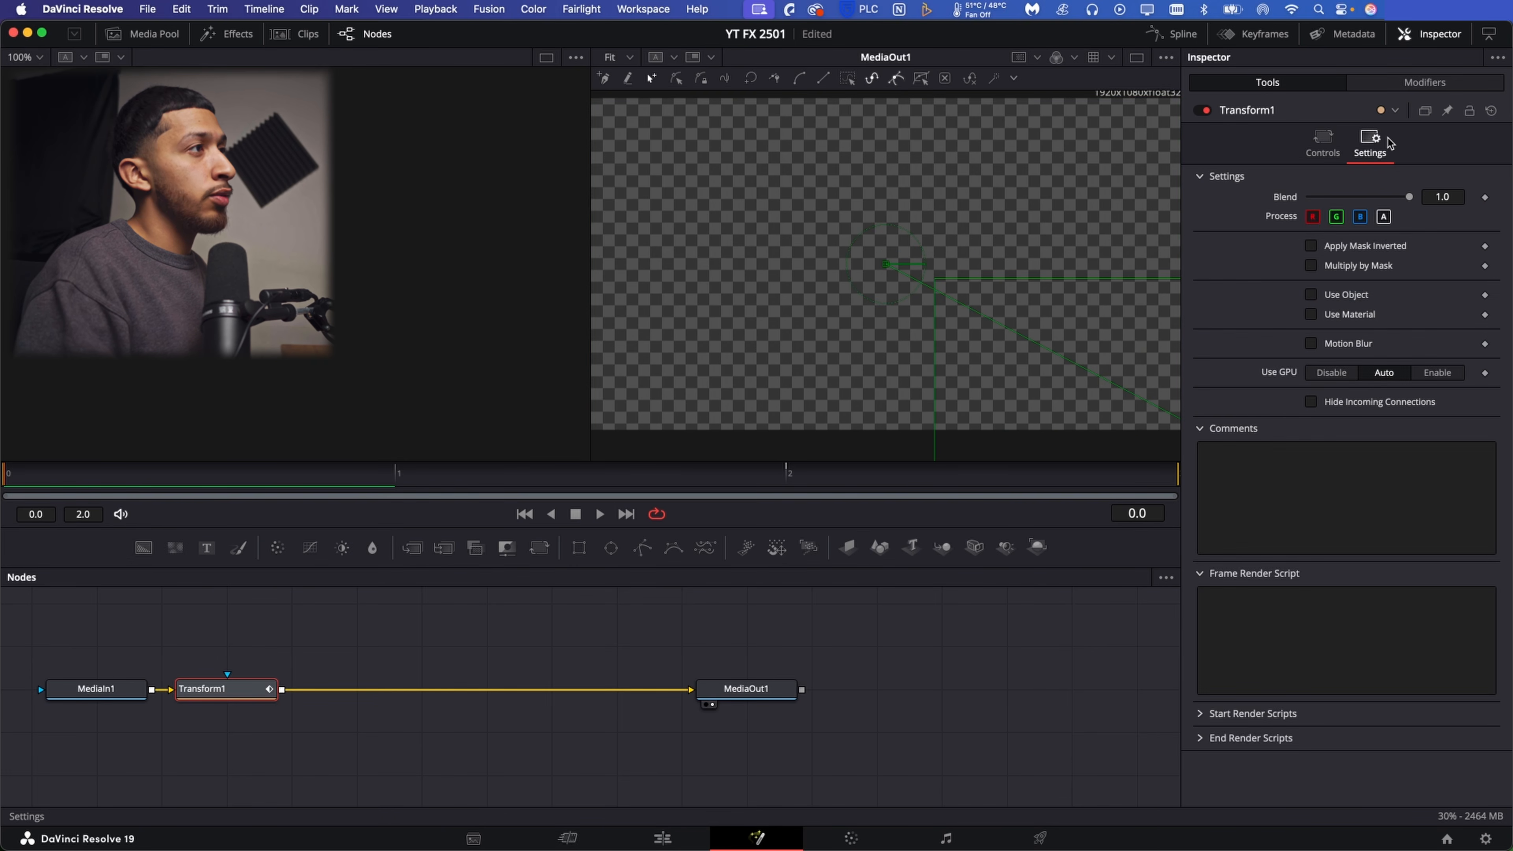
left_click(1313, 343)
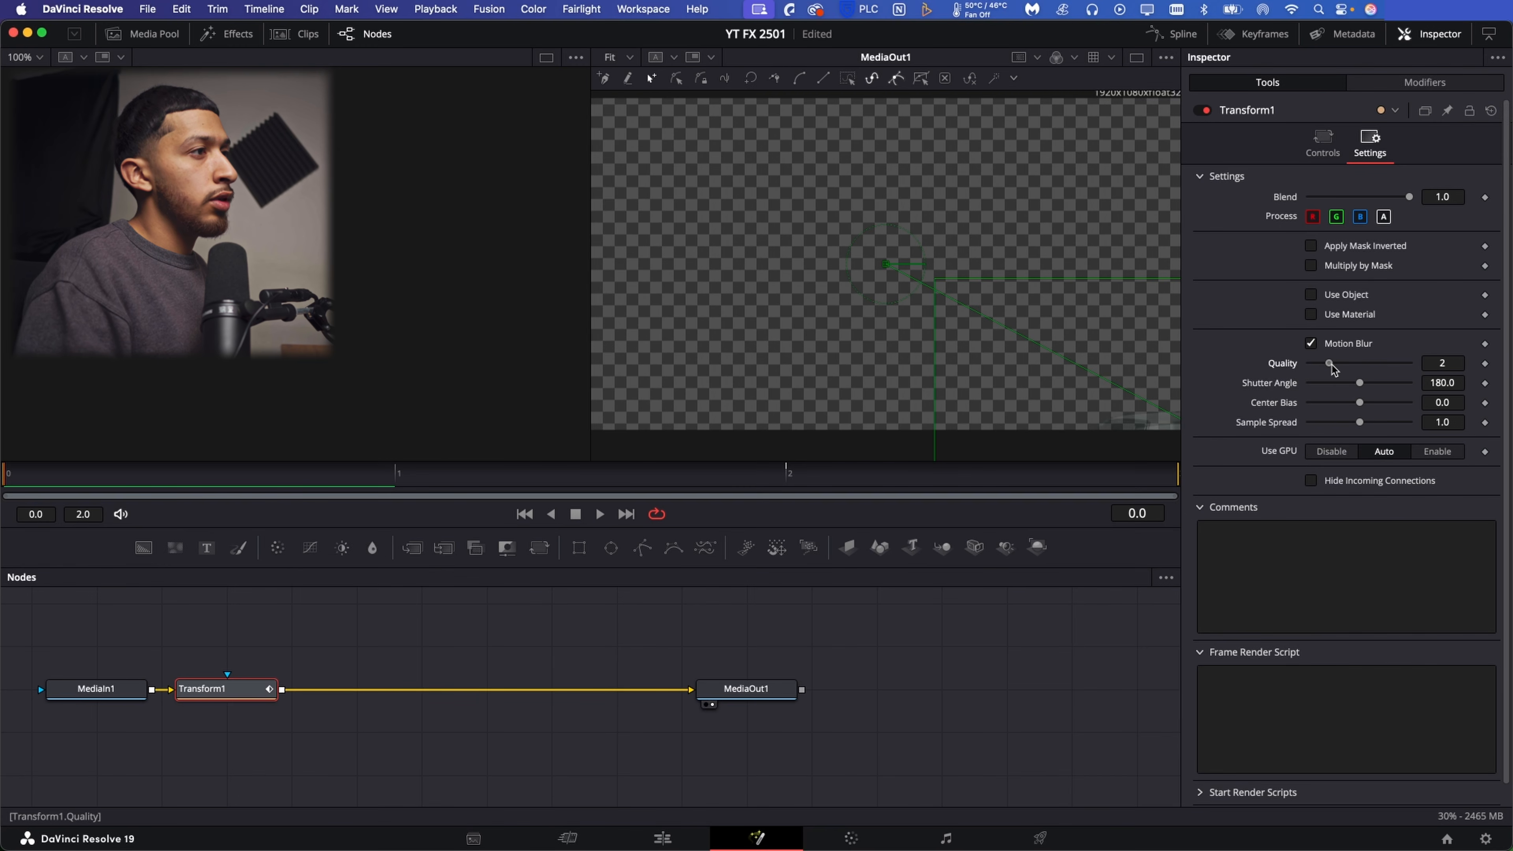
Adjust the Sample Spread of the Transform node's motion blur and go back to the Edit timeline to review the car transition.
left_click_drag(1360, 423, 1355, 425)
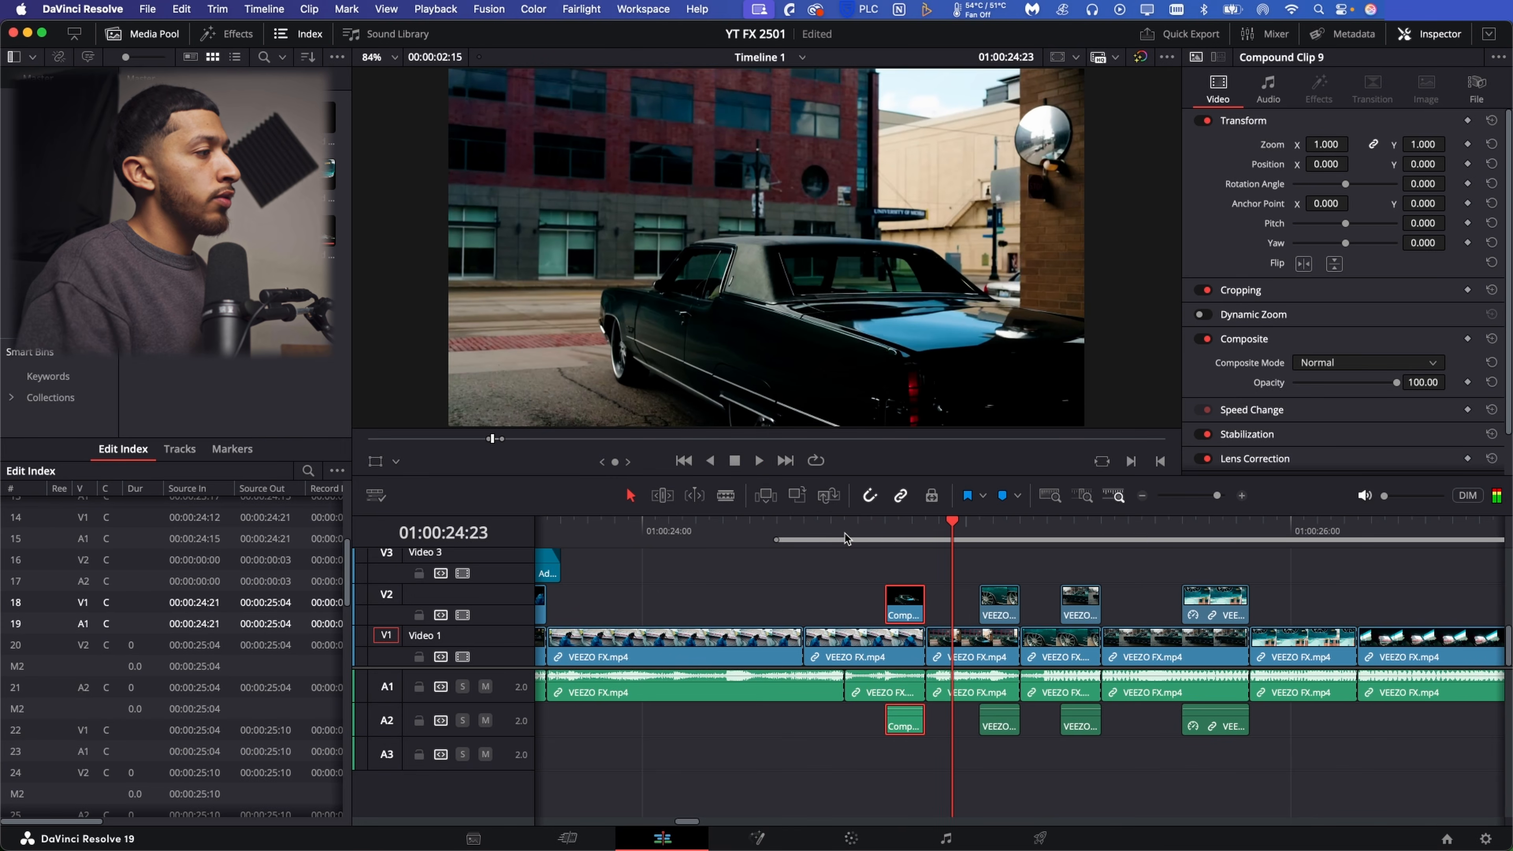
left_click(872, 525)
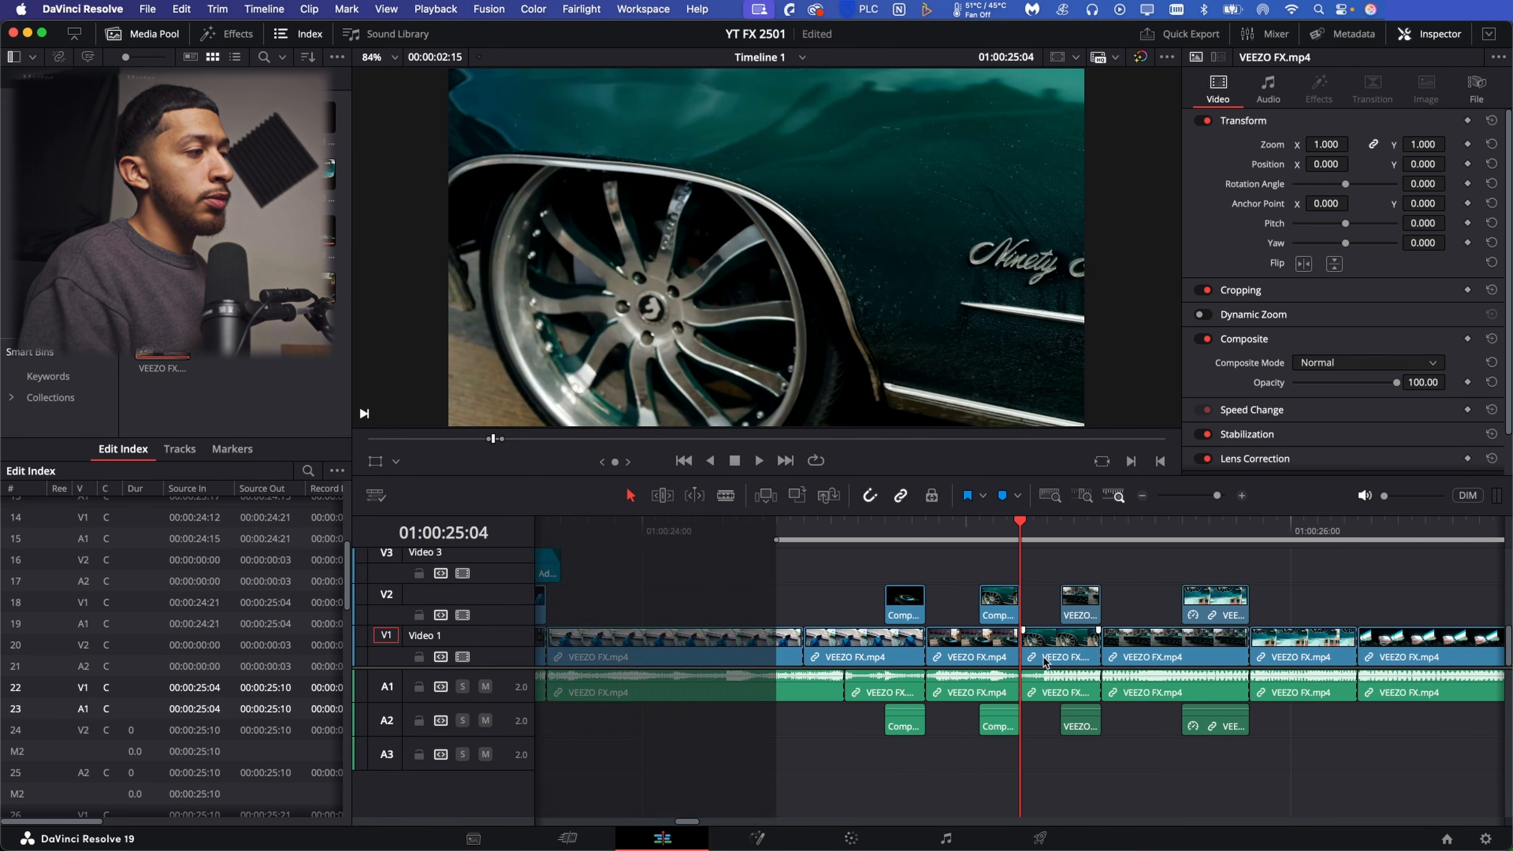
Duplicate the wheel close-up clip from Video 1 onto Video 3 and turn the copy into a freeze frame at 01:00:25:04.
left_click(1044, 660)
left_click_drag(1044, 658, 1045, 569)
right_click(1044, 569)
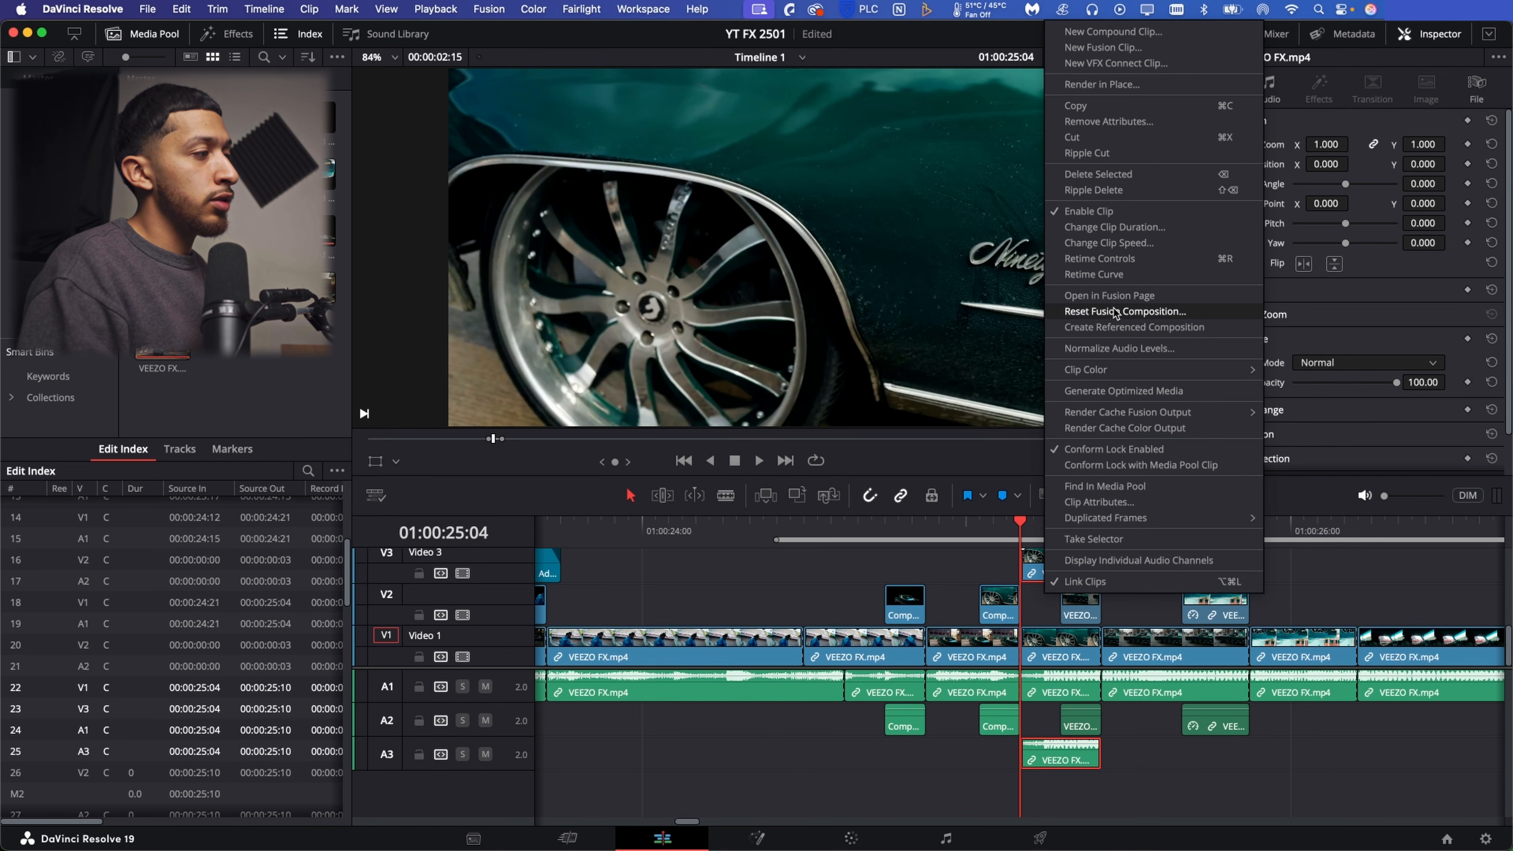
mouse_move(1193, 846)
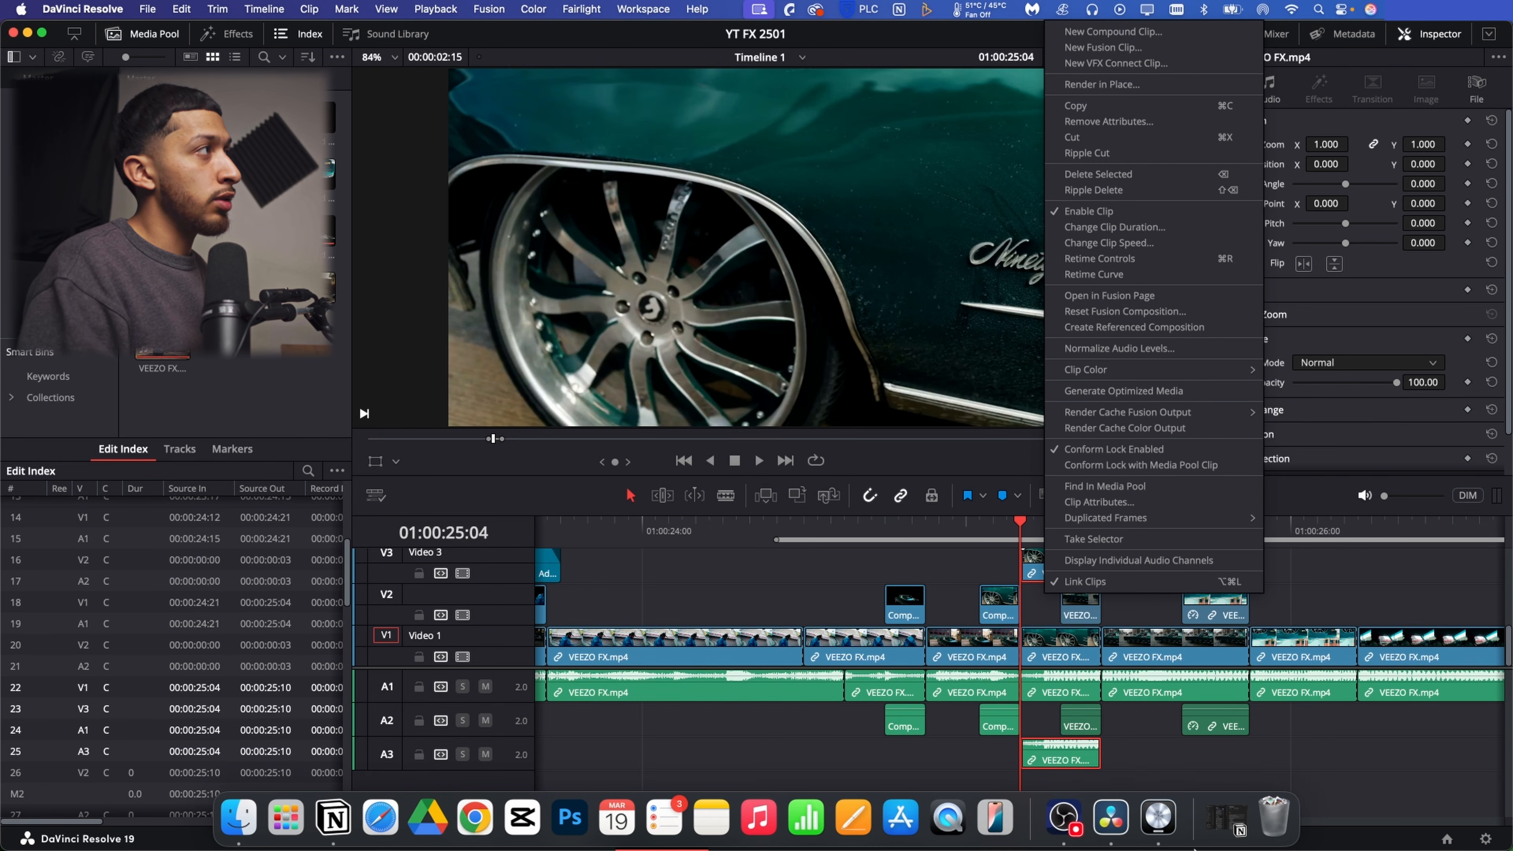
left_click(1024, 562)
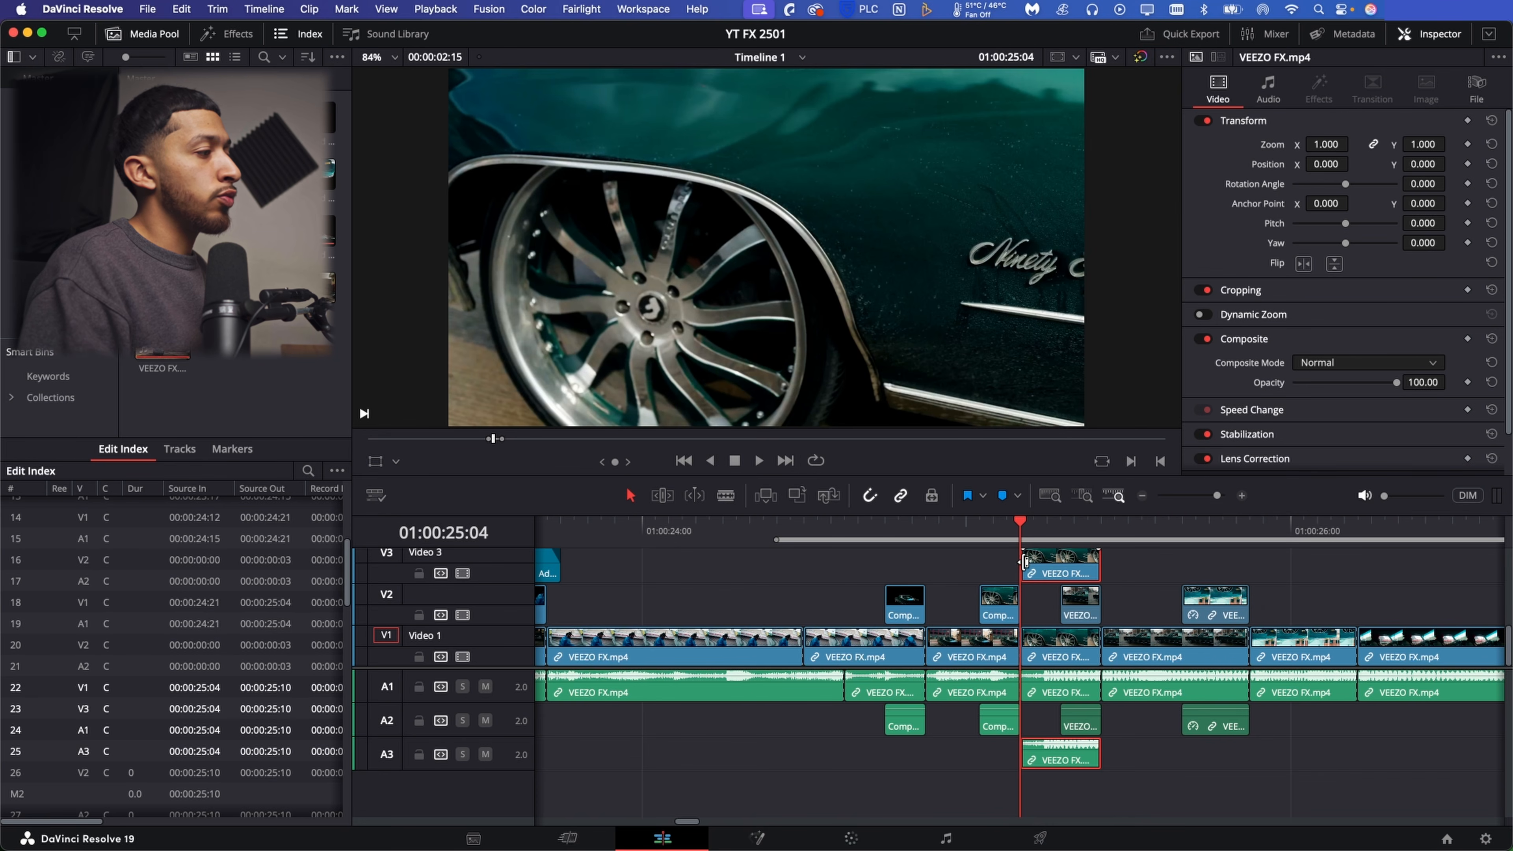
left_click(310, 8)
left_click(321, 346)
Place the freeze frame on Video 3 directly above the Video 2 compound clip at 01:00:25:01 and convert it to a compound clip.
left_click_drag(1049, 574, 1019, 568)
left_click(984, 533)
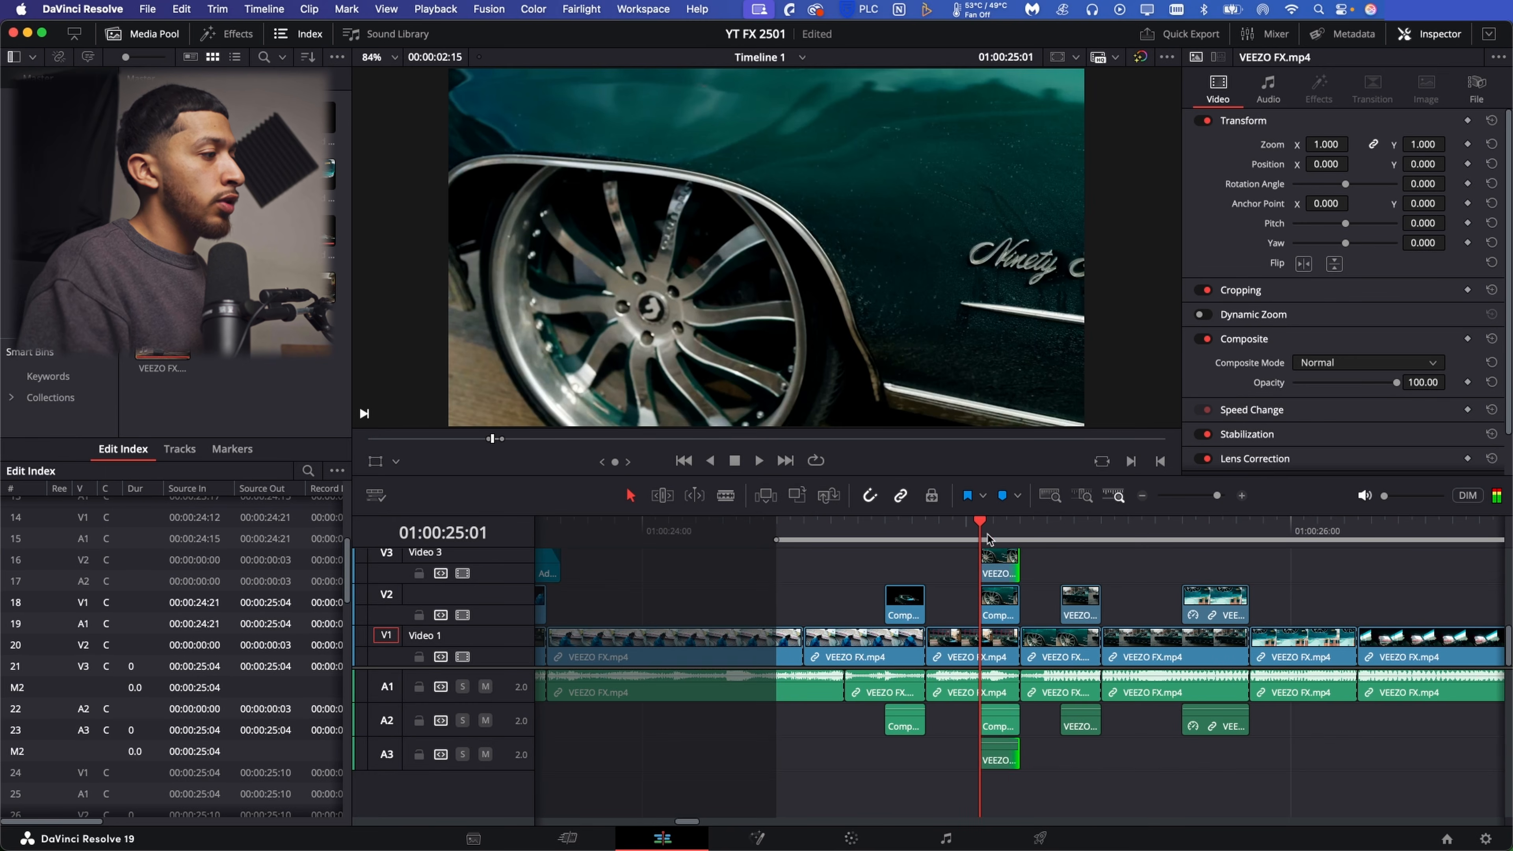
left_click(1001, 557)
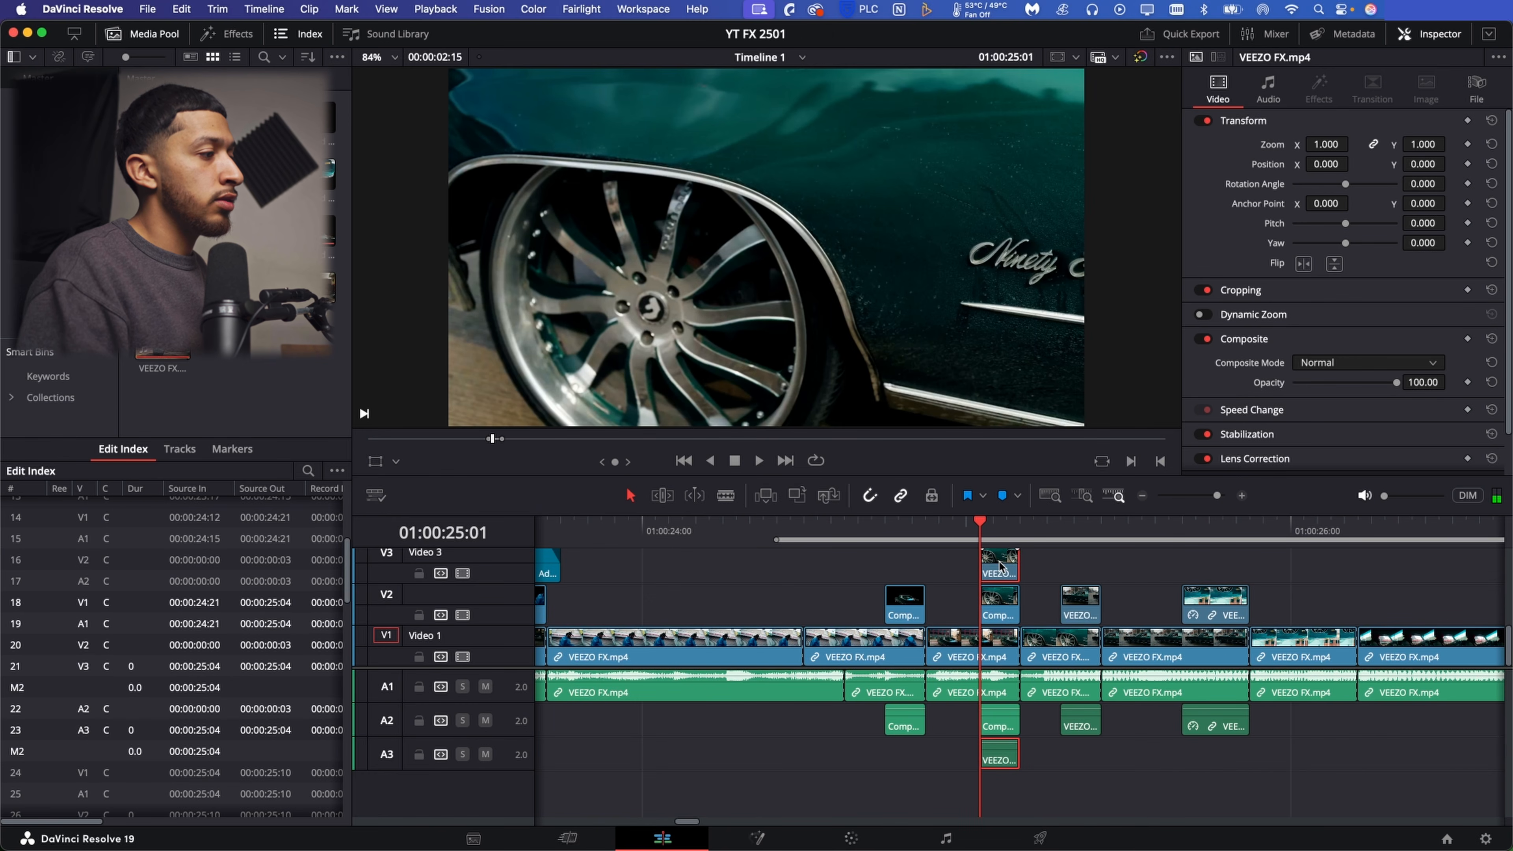
right_click(1001, 566)
left_click(1066, 65)
left_click(867, 471)
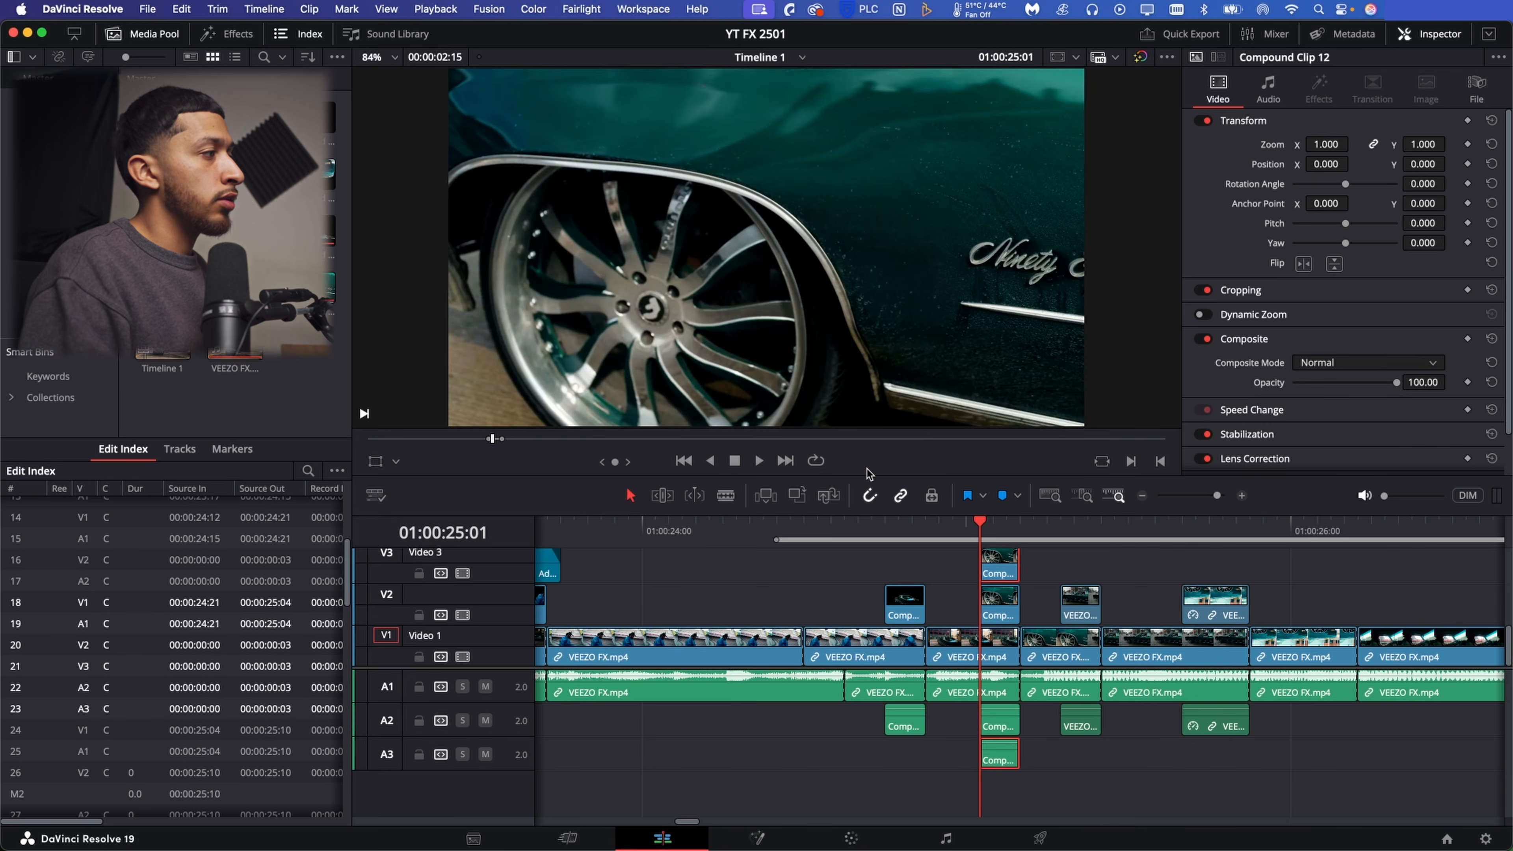
Add an alpha output to the Video 3 clip's node graph on the Color page and connect node 01's alpha to it.
left_click(836, 842)
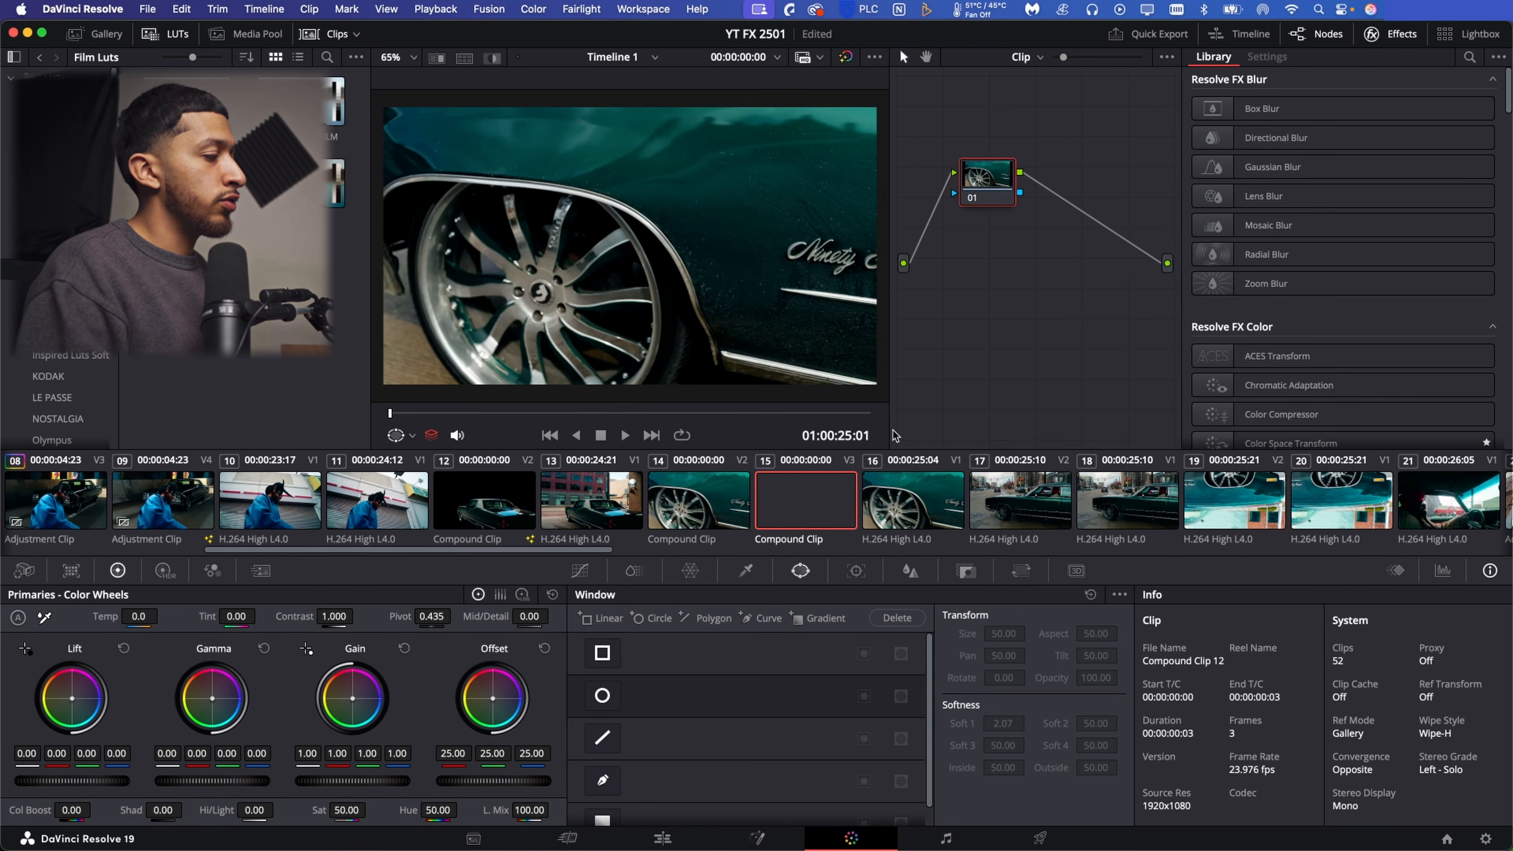
right_click(1118, 267)
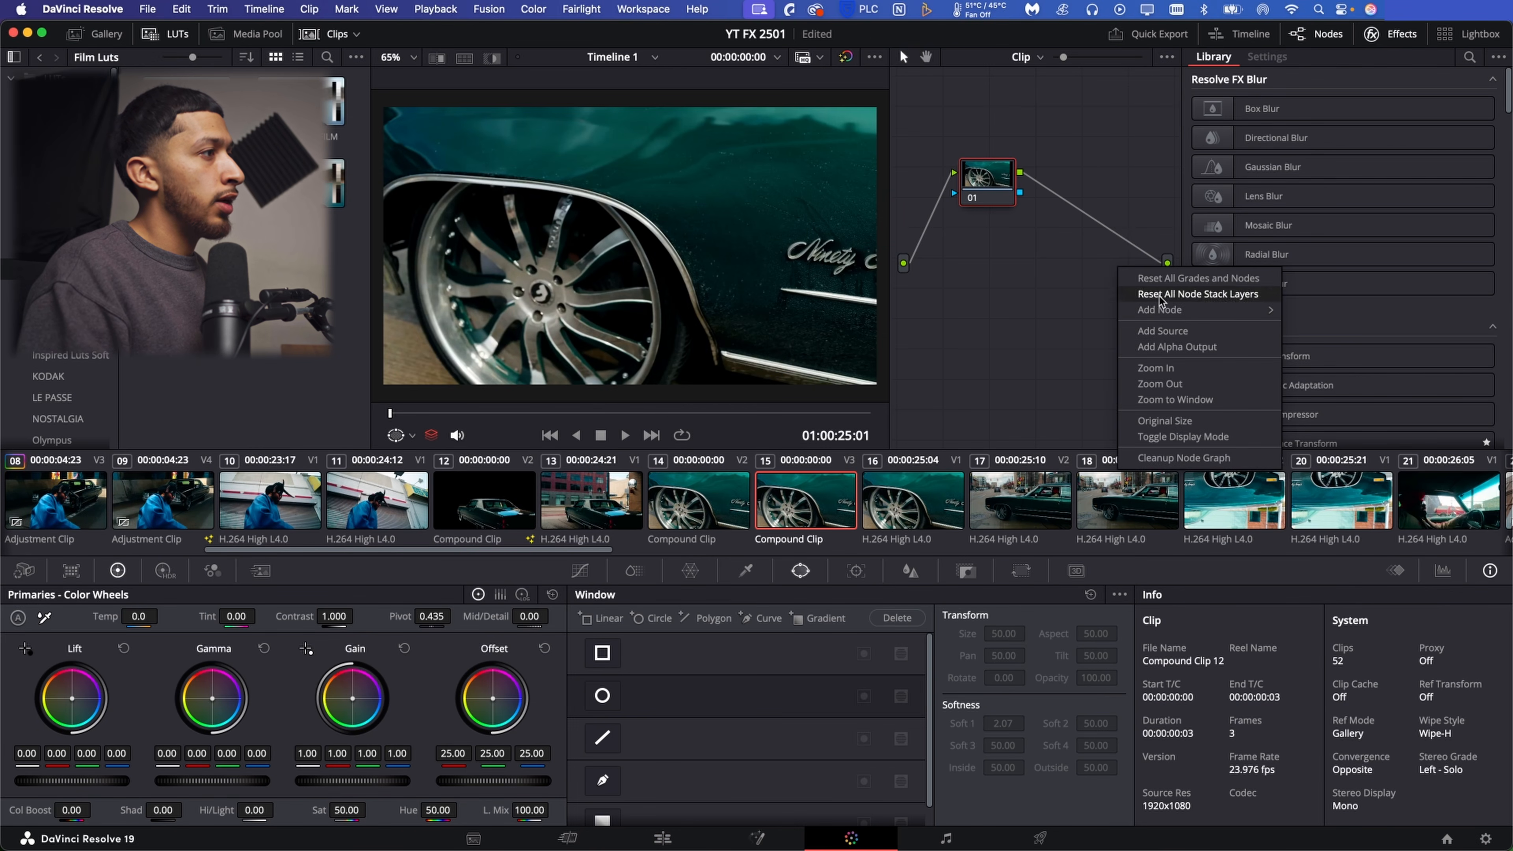
left_click(1141, 345)
left_click_drag(1020, 192, 1119, 264)
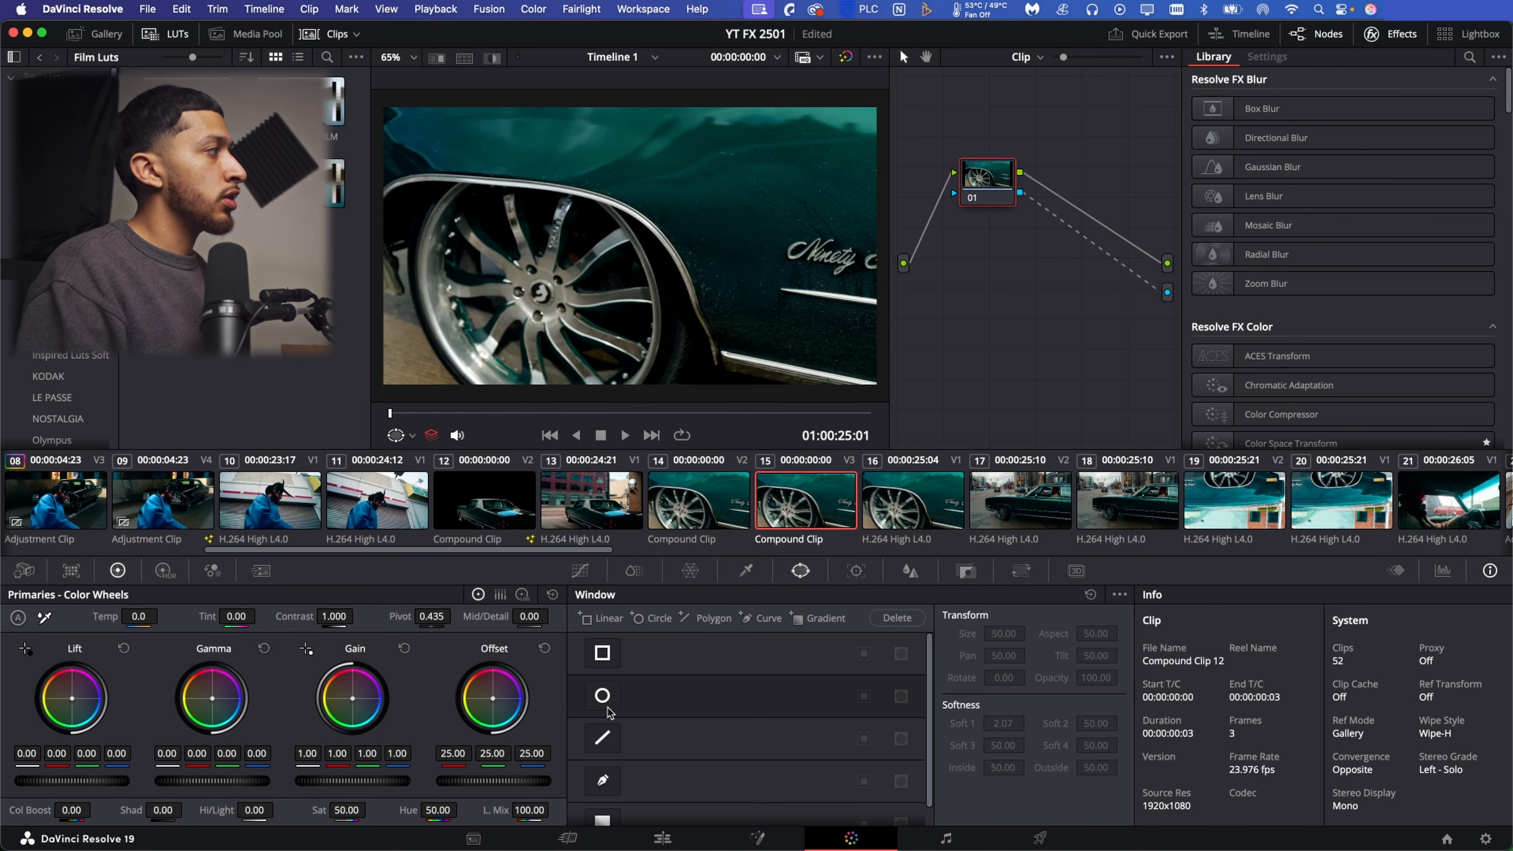
Draw a curve window around the green car body, leaving out the wheel opening, with softness Inside 0.10 and Outside 0.04.
left_click(603, 778)
left_click(397, 252)
left_click(402, 296)
left_click(384, 293)
left_click(375, 229)
left_click(373, 96)
left_click(440, 96)
left_click(885, 101)
left_click(880, 390)
left_click(788, 396)
left_click(783, 385)
left_click(769, 380)
left_click(751, 376)
left_click(721, 368)
left_click(712, 354)
left_click(707, 339)
left_click(700, 325)
left_click(684, 284)
left_click(656, 235)
left_click(633, 215)
left_click(534, 188)
left_click(492, 185)
left_click(441, 180)
left_click(406, 225)
left_click(407, 250)
left_click_drag(1003, 767, 1001, 767)
left_click_drag(1096, 769, 1098, 768)
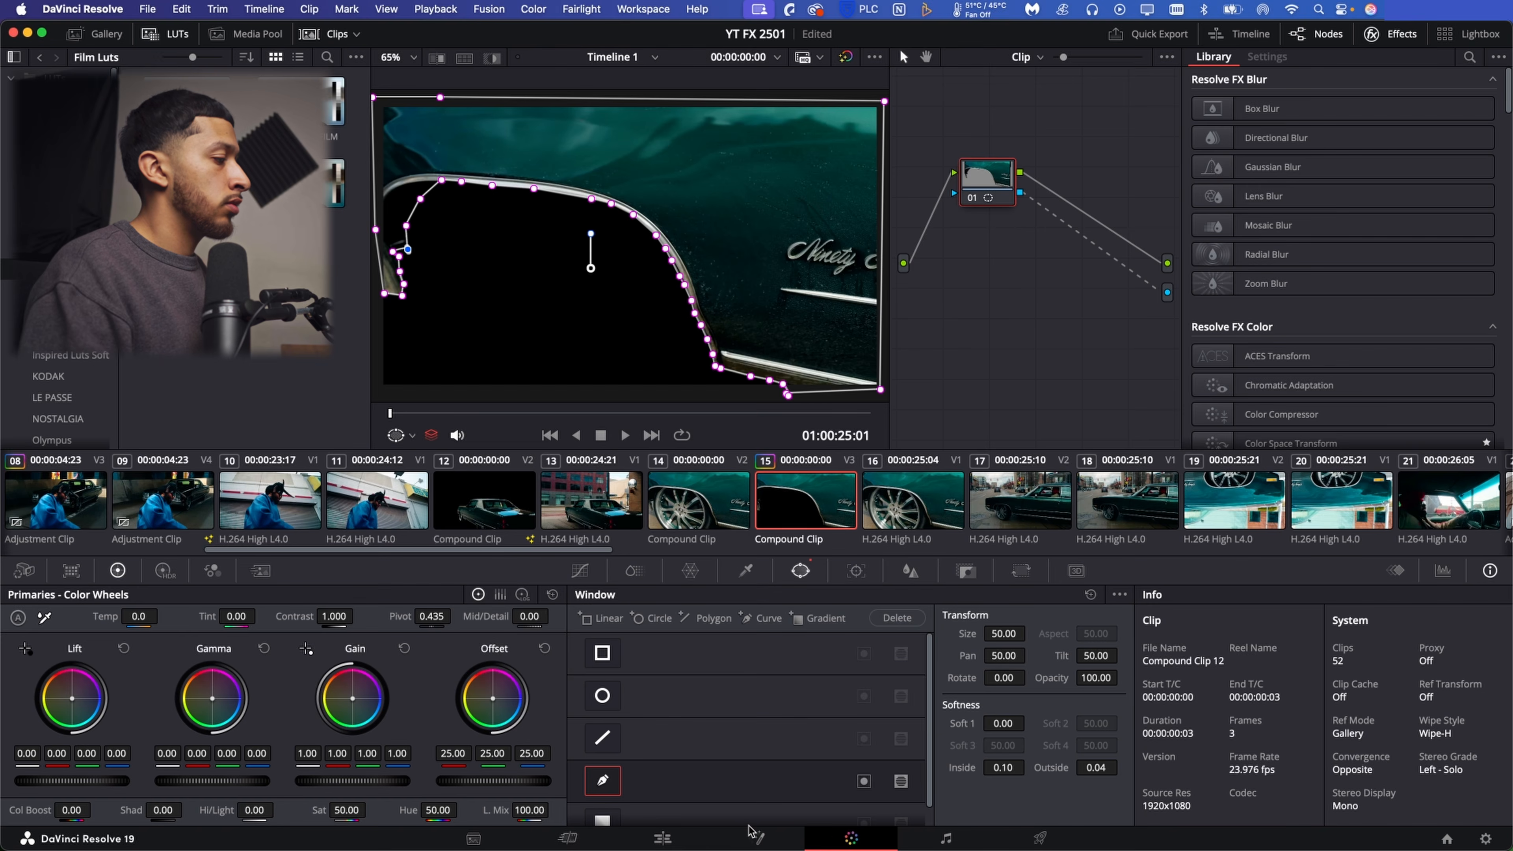
Nest the masked car body clip on Video 3 inside a new compound clip.
left_click(680, 837)
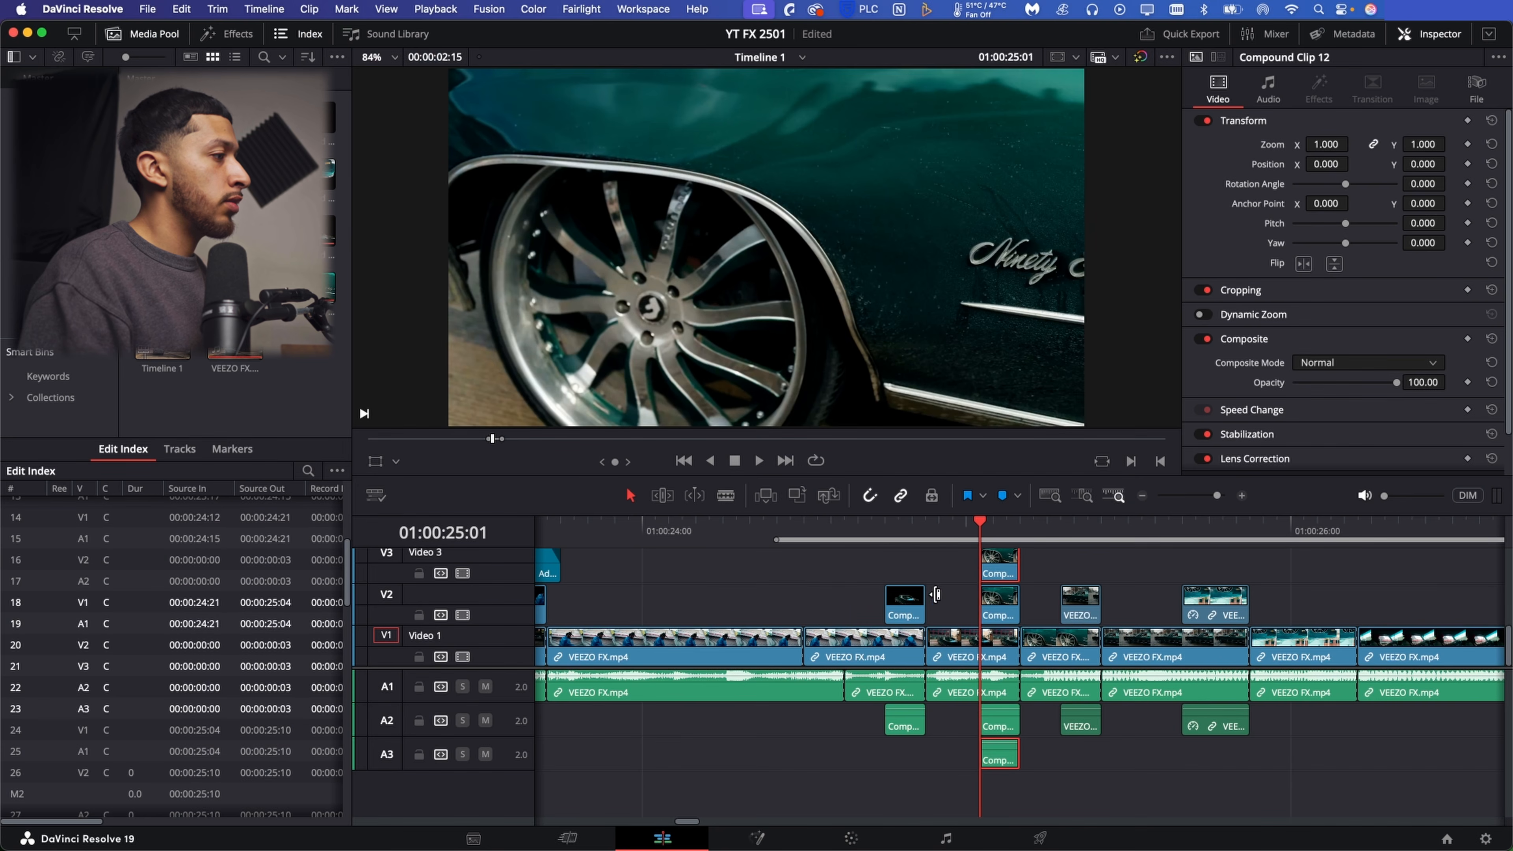
right_click(993, 566)
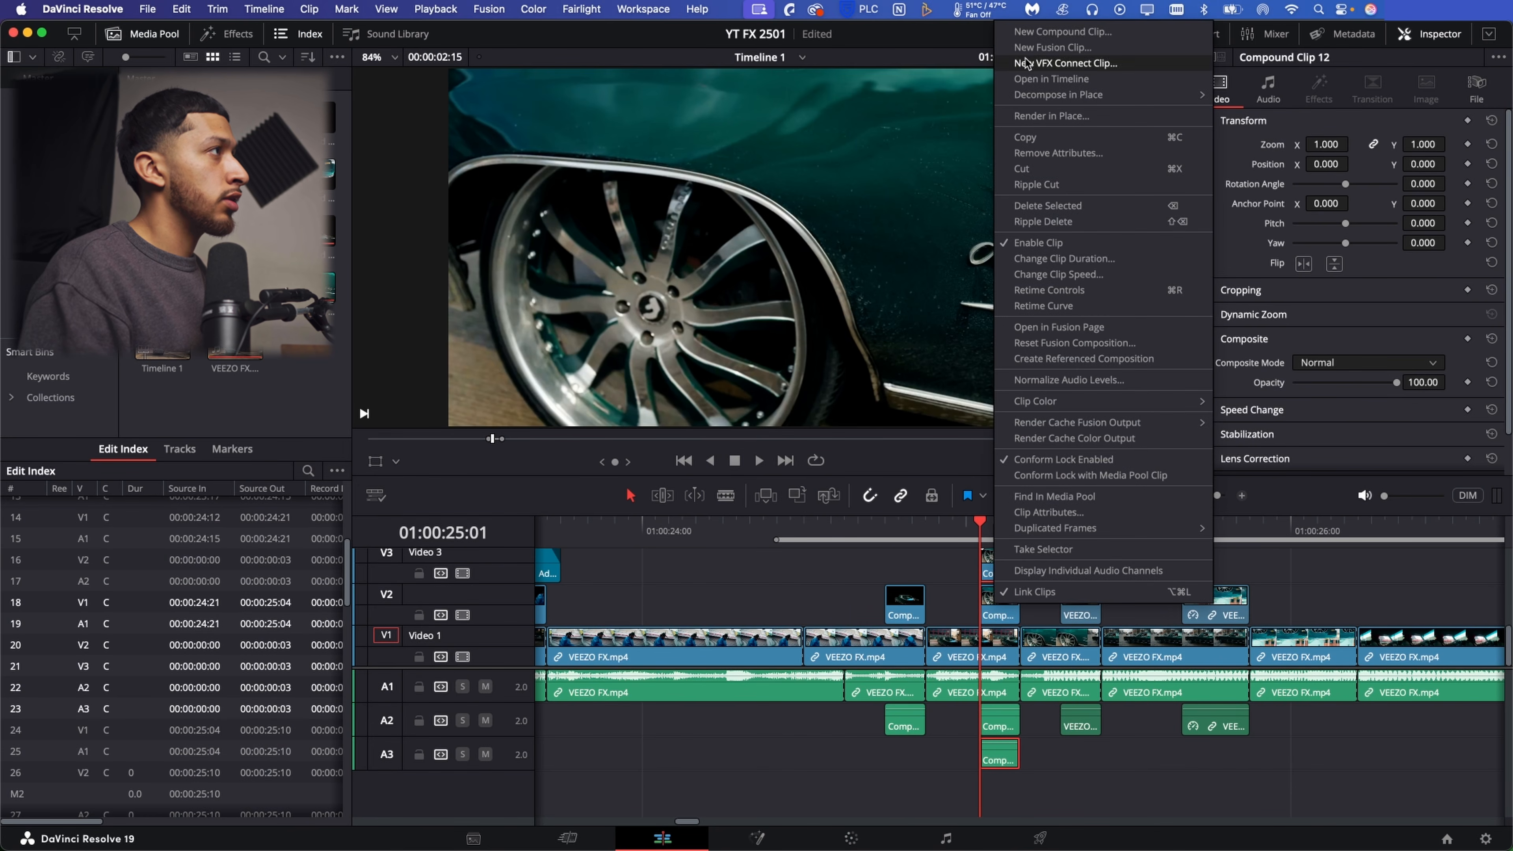
left_click(1100, 31)
left_click(899, 475)
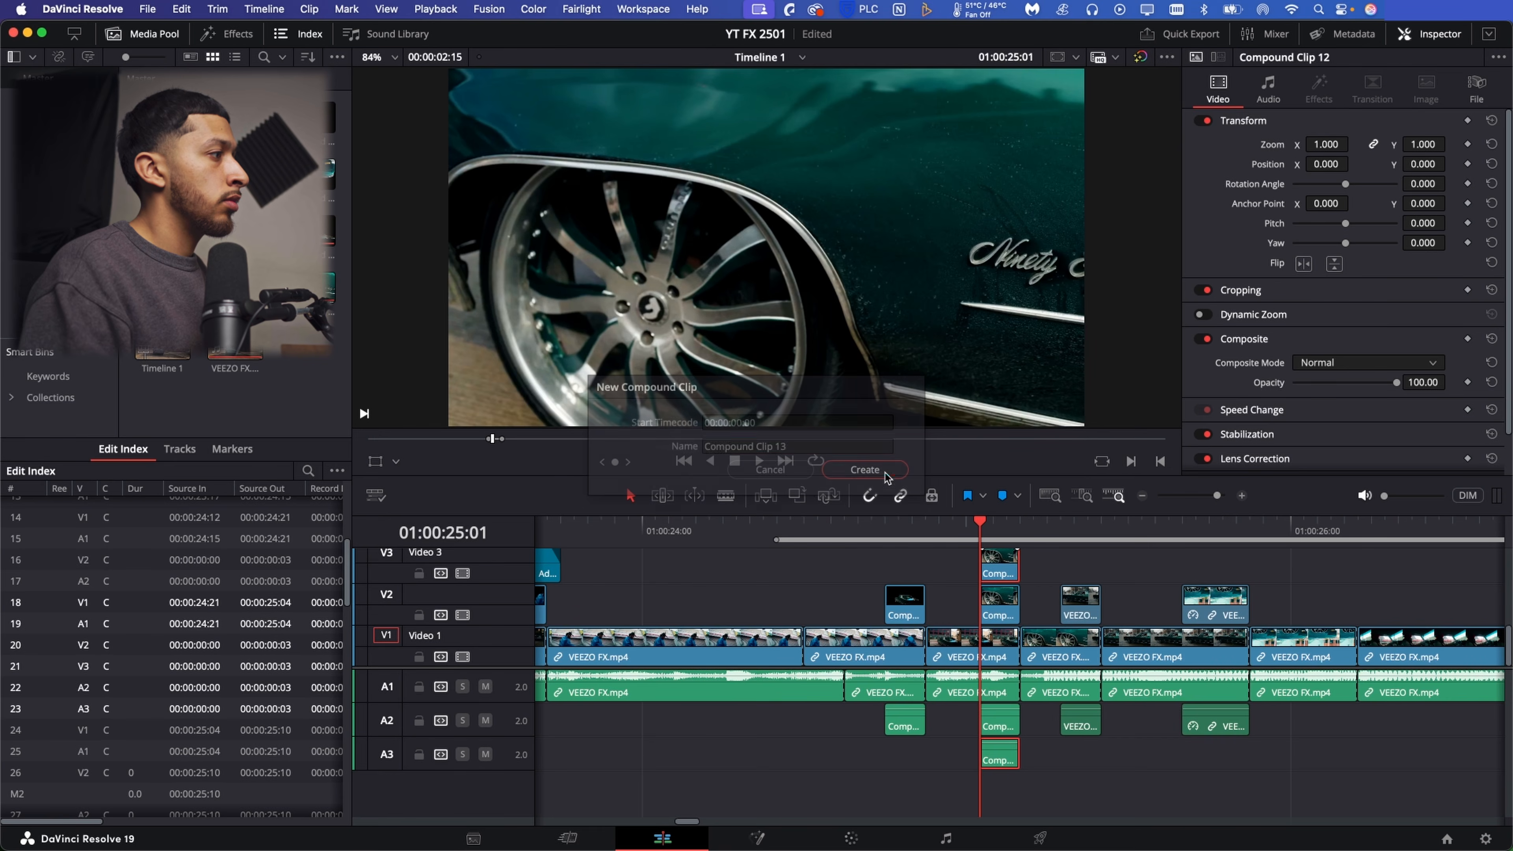
Try to isolate the wheel in the Video 2 compound clip with a soft-edged curve window traced along the wheel arch.
left_click(1002, 611)
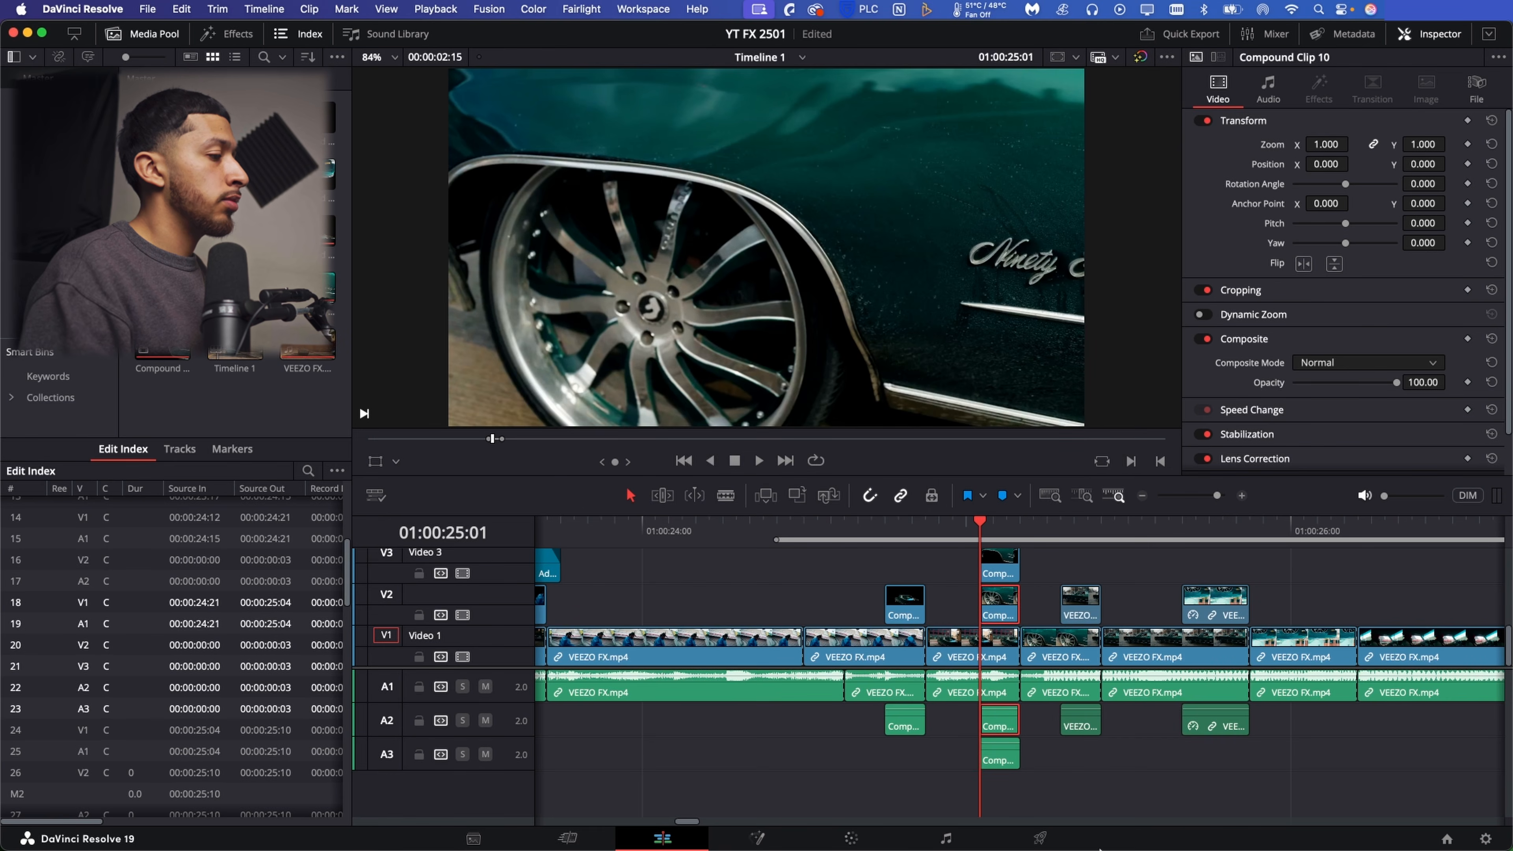
key("shift+6")
left_click(797, 390)
left_click(785, 383)
left_click(760, 379)
left_click(735, 372)
left_click(719, 368)
left_click(711, 358)
mouse_move(697, 328)
left_mouse_down()
mouse_move(677, 267)
mouse_move(627, 214)
mouse_move(561, 192)
mouse_move(423, 199)
mouse_move(398, 261)
mouse_move(382, 393)
left_mouse_up()
left_click(380, 391)
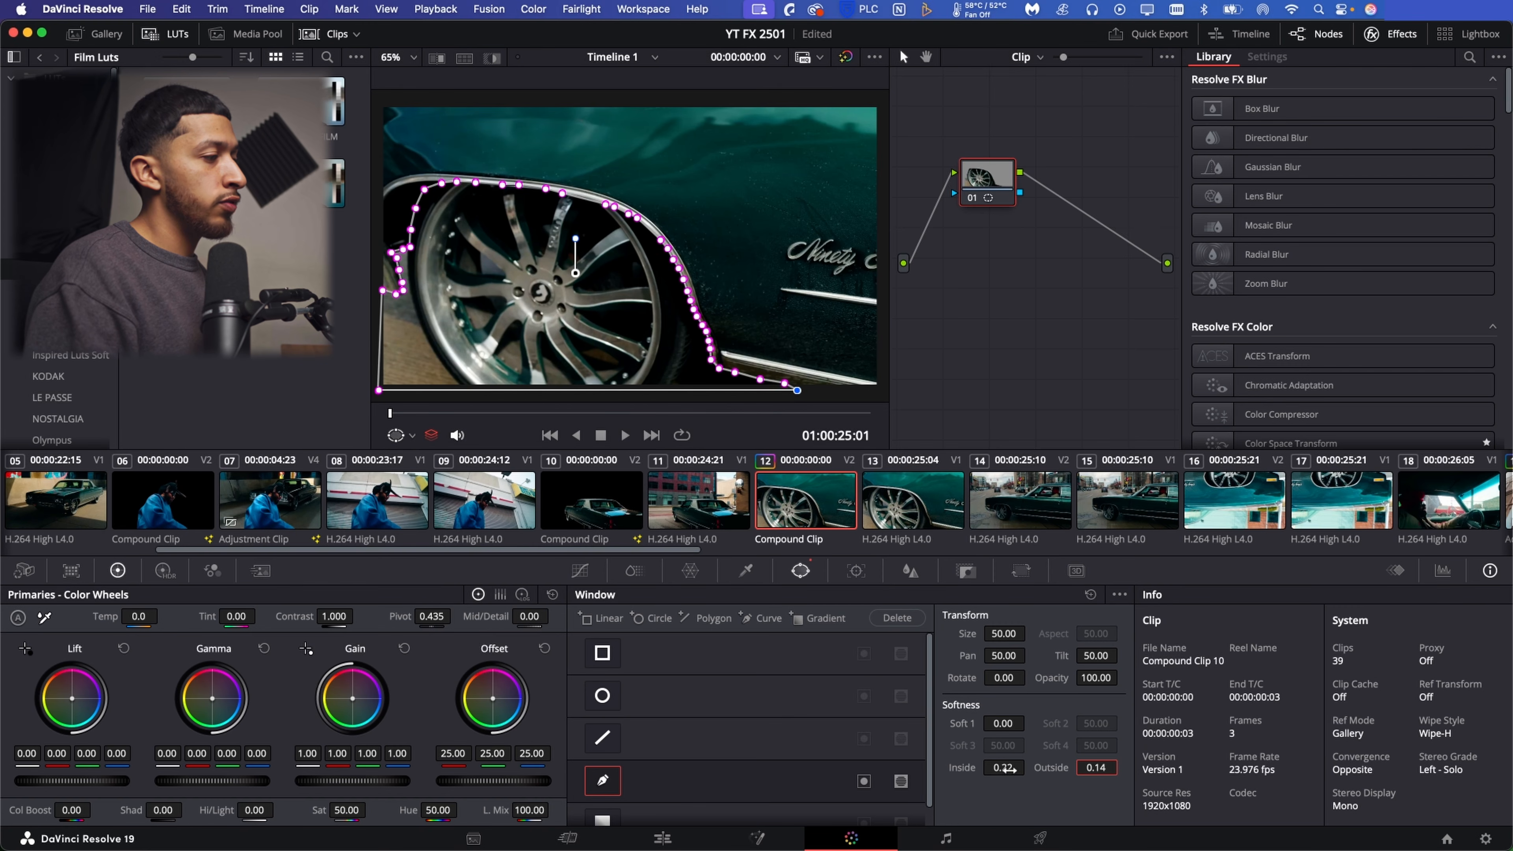
left_click_drag(1078, 767, 704, 840)
left_click(686, 839)
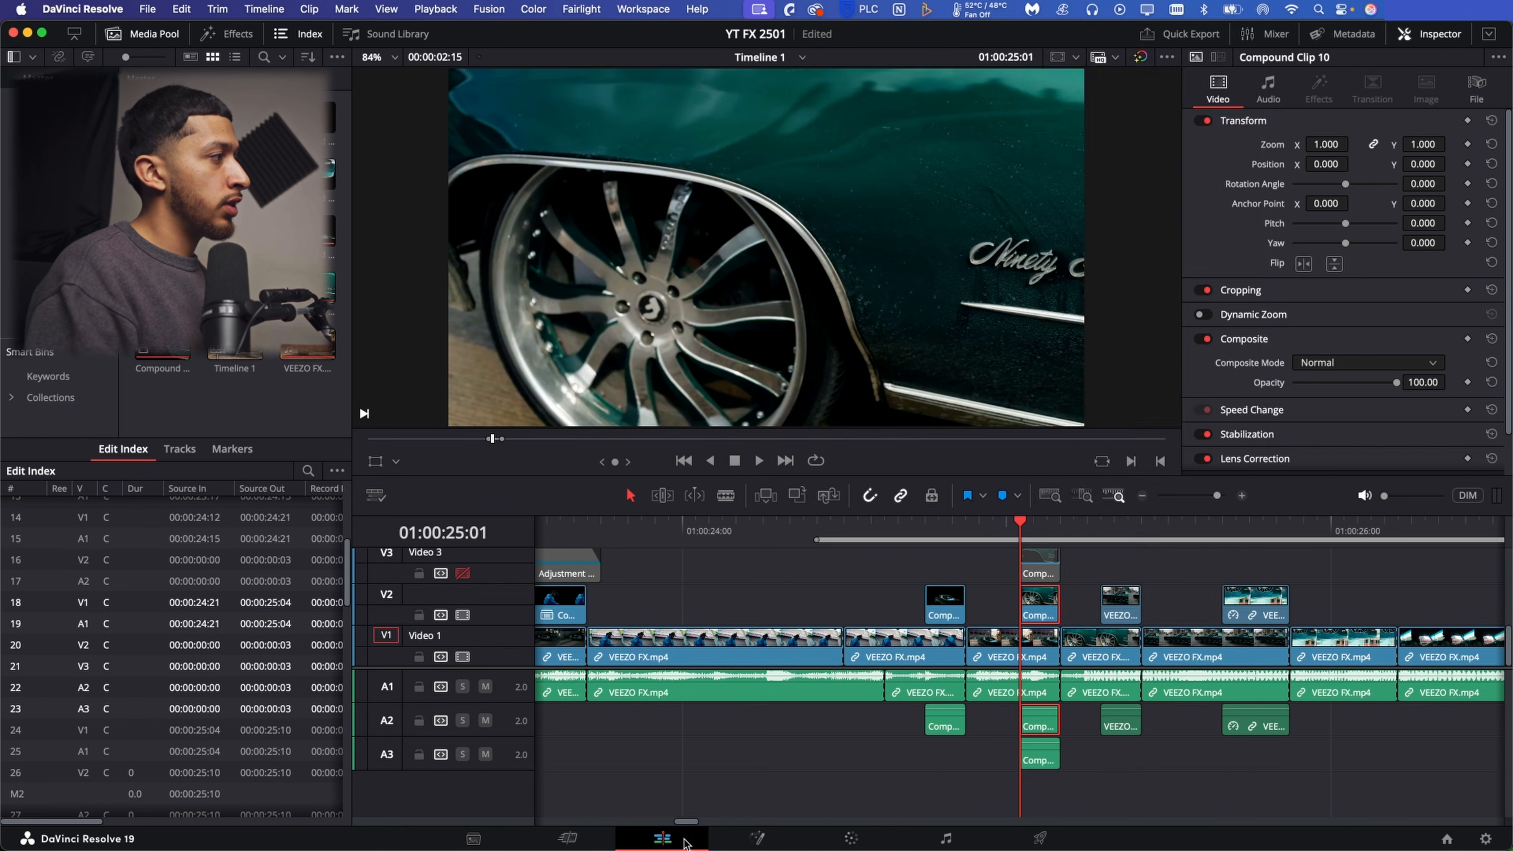
Nest the wheel clip on Video 2 in a new compound clip and connect node 01's alpha to an added alpha output.
right_click(1038, 614)
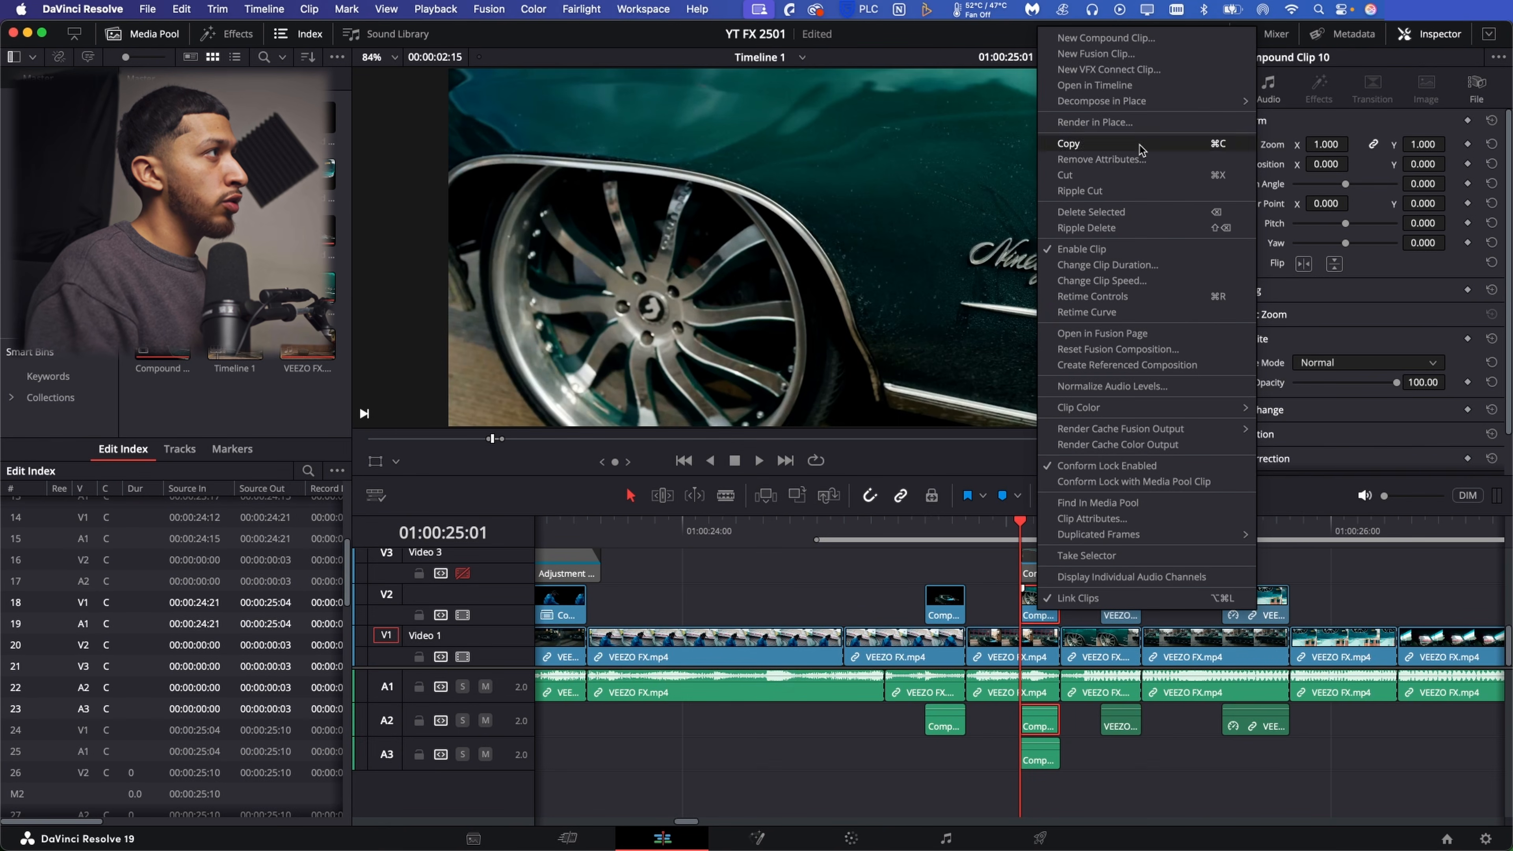
left_click(1161, 40)
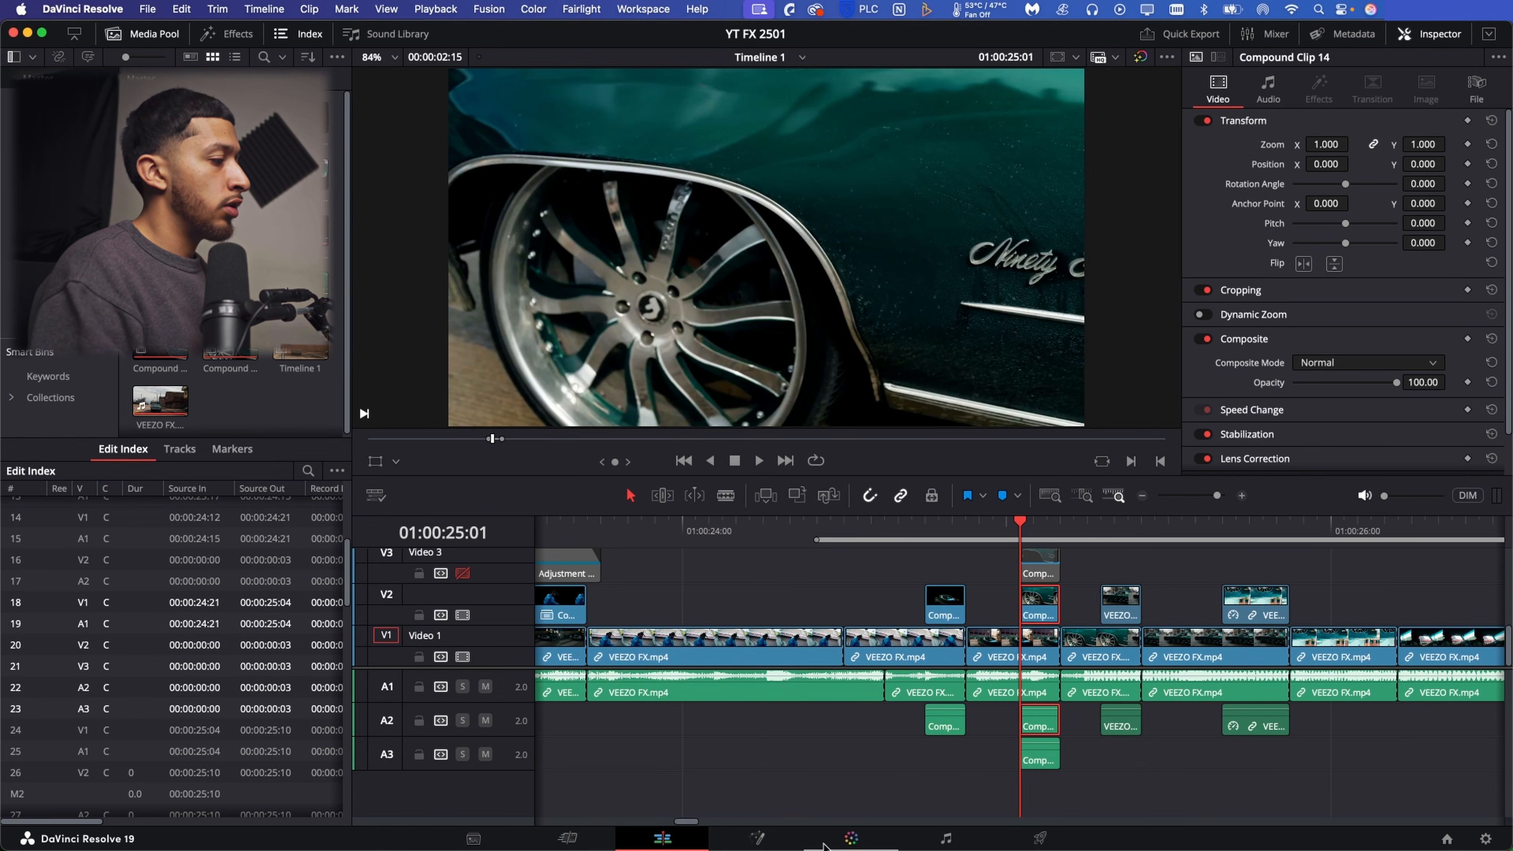
left_click(843, 839)
right_click(1066, 312)
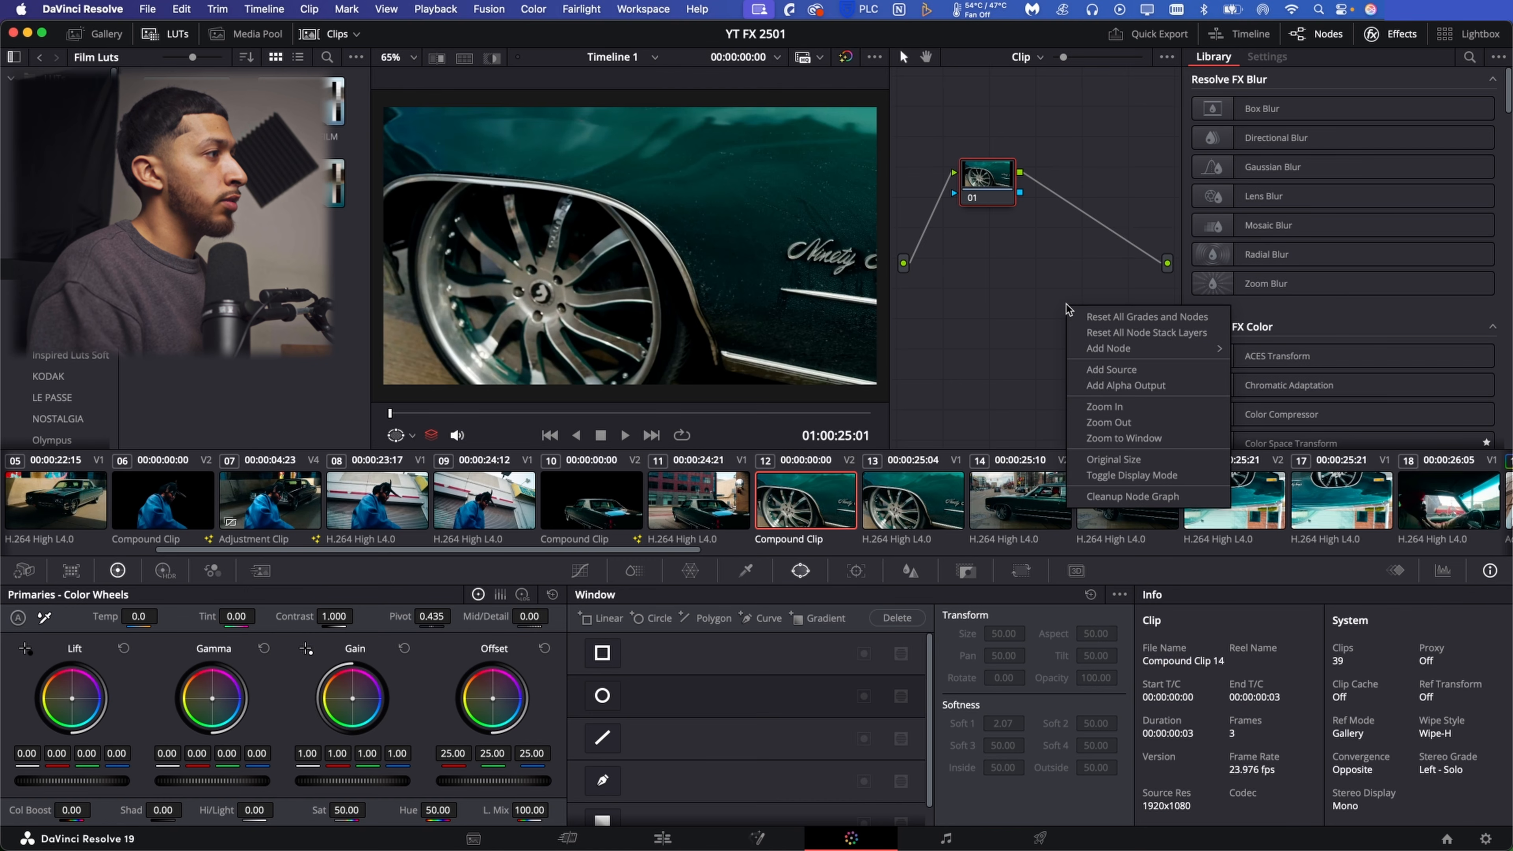
left_click(1131, 386)
left_click_drag(1020, 192, 1169, 295)
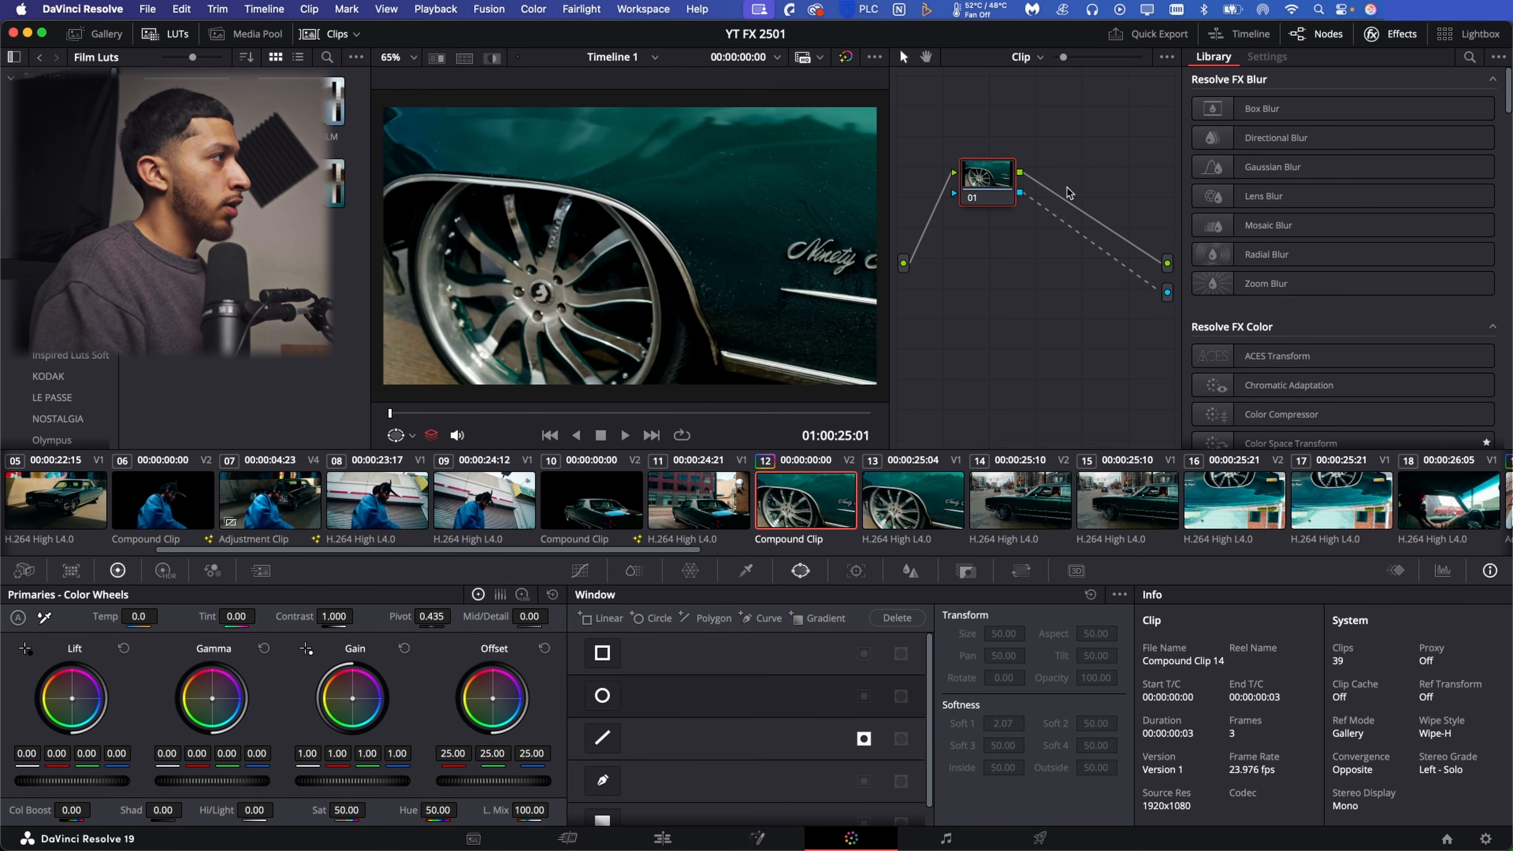
Draw a curve window around the wheel and its arch opening, with softness Inside 0.06 and Outside 0.08.
left_click(615, 778)
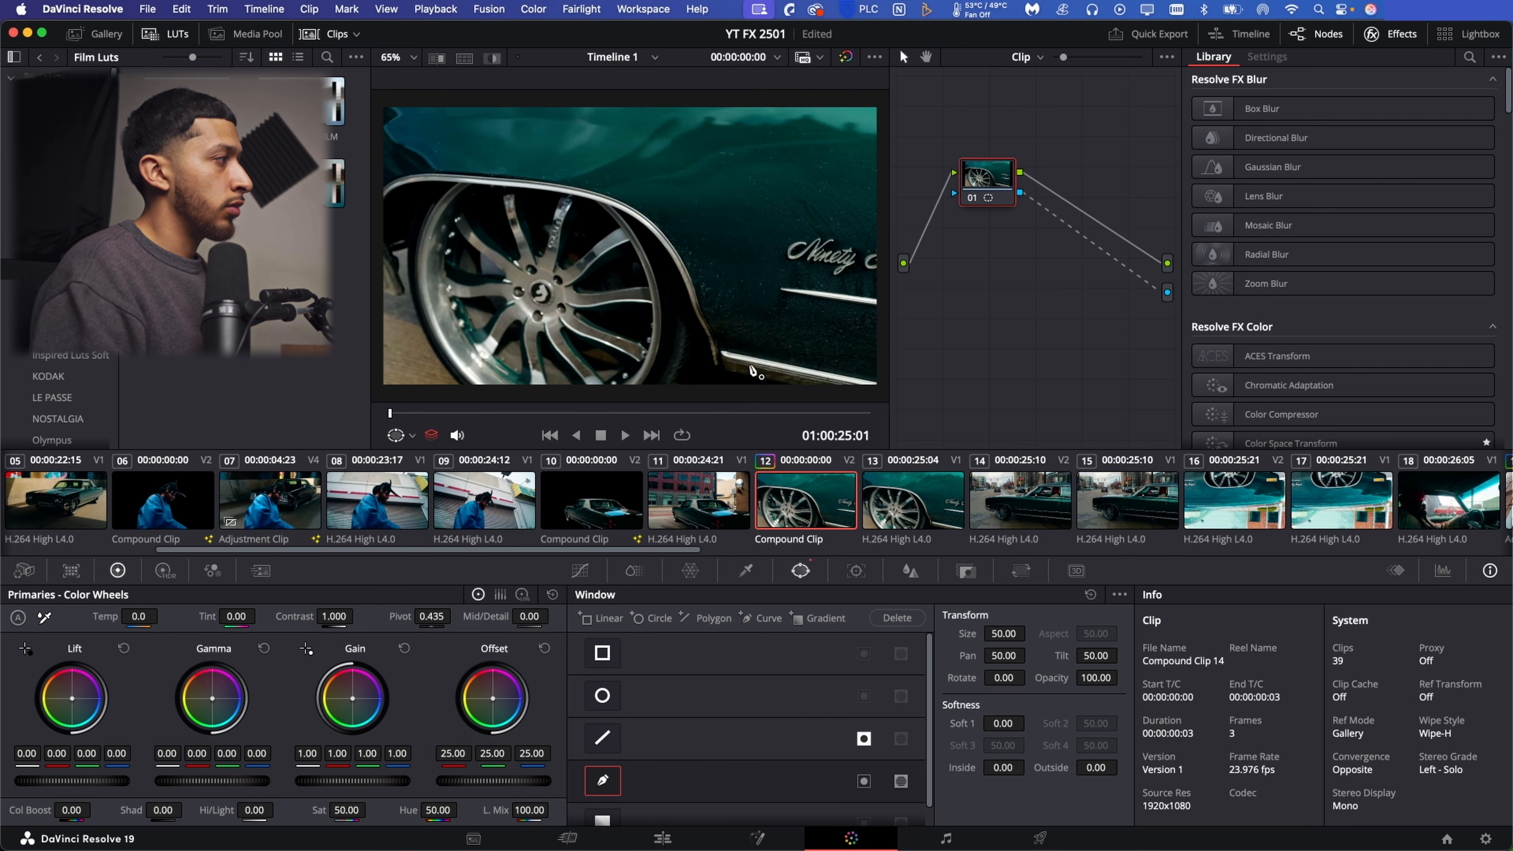
mouse_move(788, 385)
left_mouse_down()
mouse_move(718, 369)
mouse_move(679, 269)
mouse_move(637, 219)
mouse_move(446, 179)
mouse_move(397, 256)
mouse_move(406, 290)
mouse_move(381, 301)
mouse_move(376, 392)
left_mouse_up()
left_click_drag(1000, 773, 1002, 775)
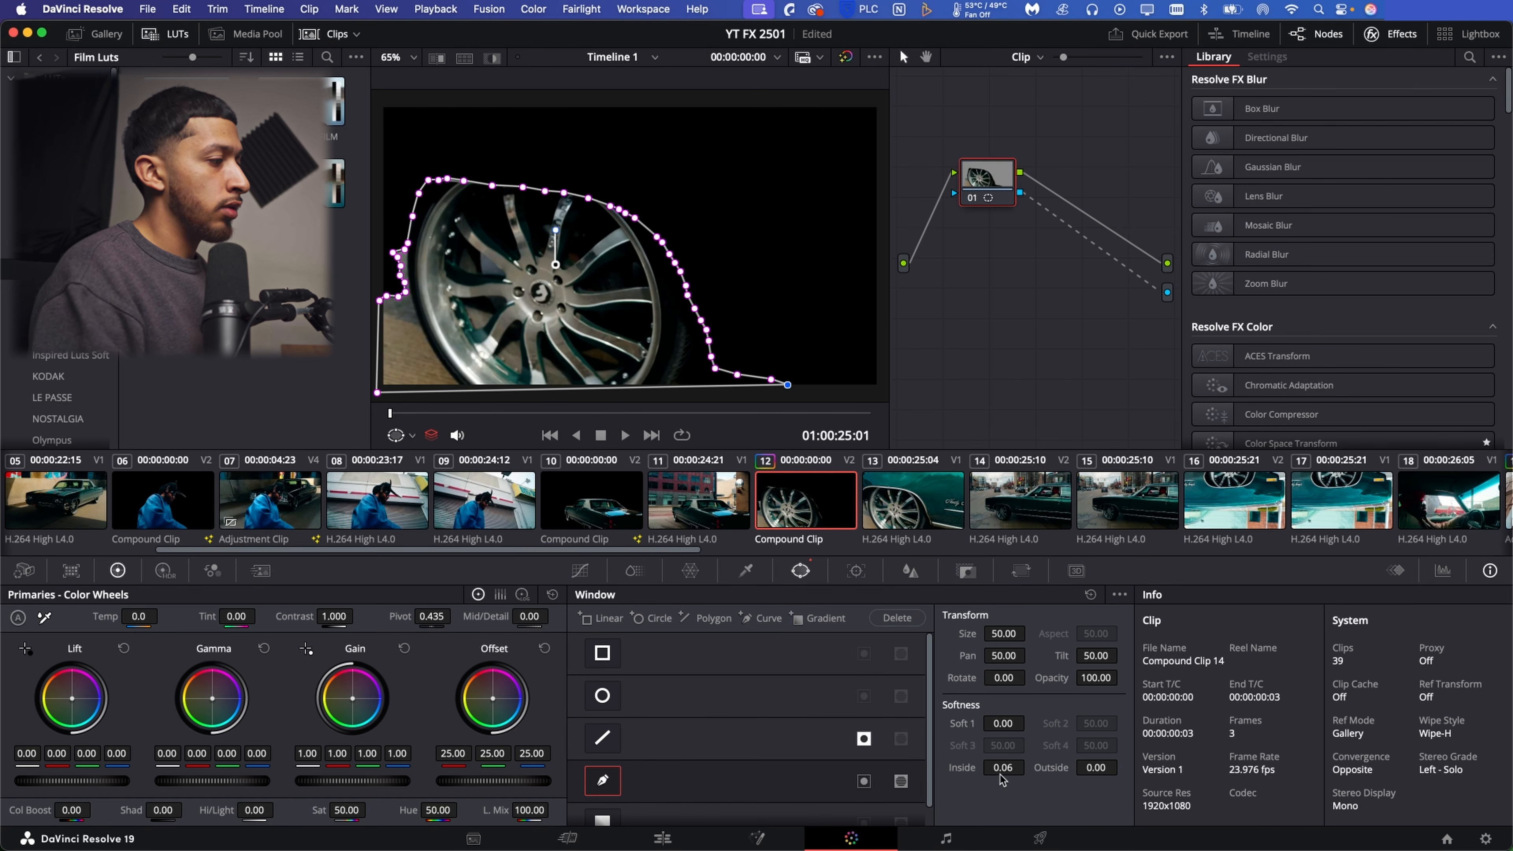
left_click_drag(1094, 768, 1101, 767)
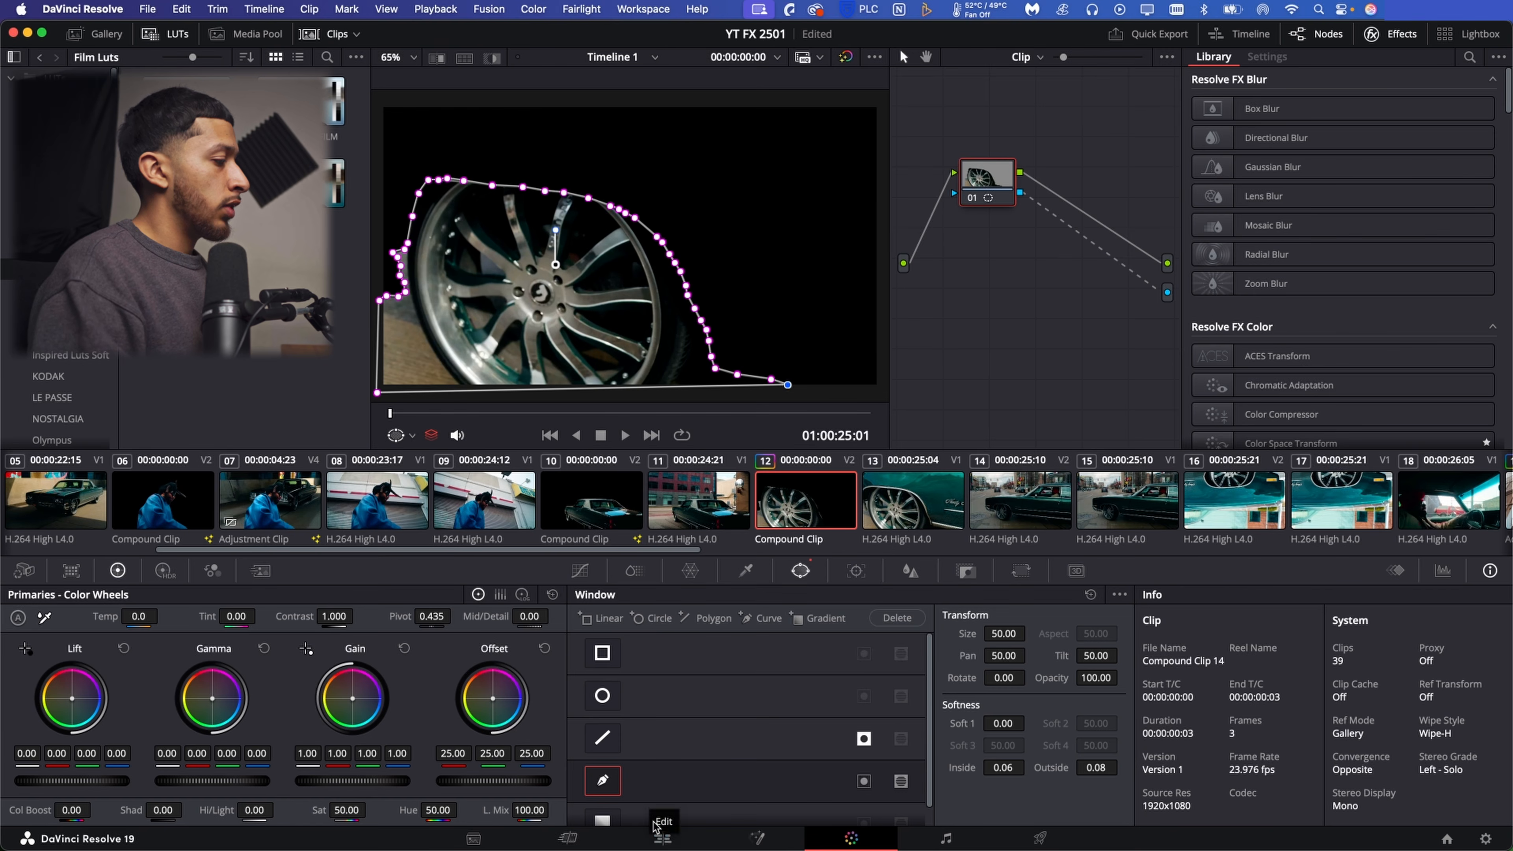
Nest the masked wheel clip on Video 2 inside another new compound clip on the Edit page.
left_click(663, 840)
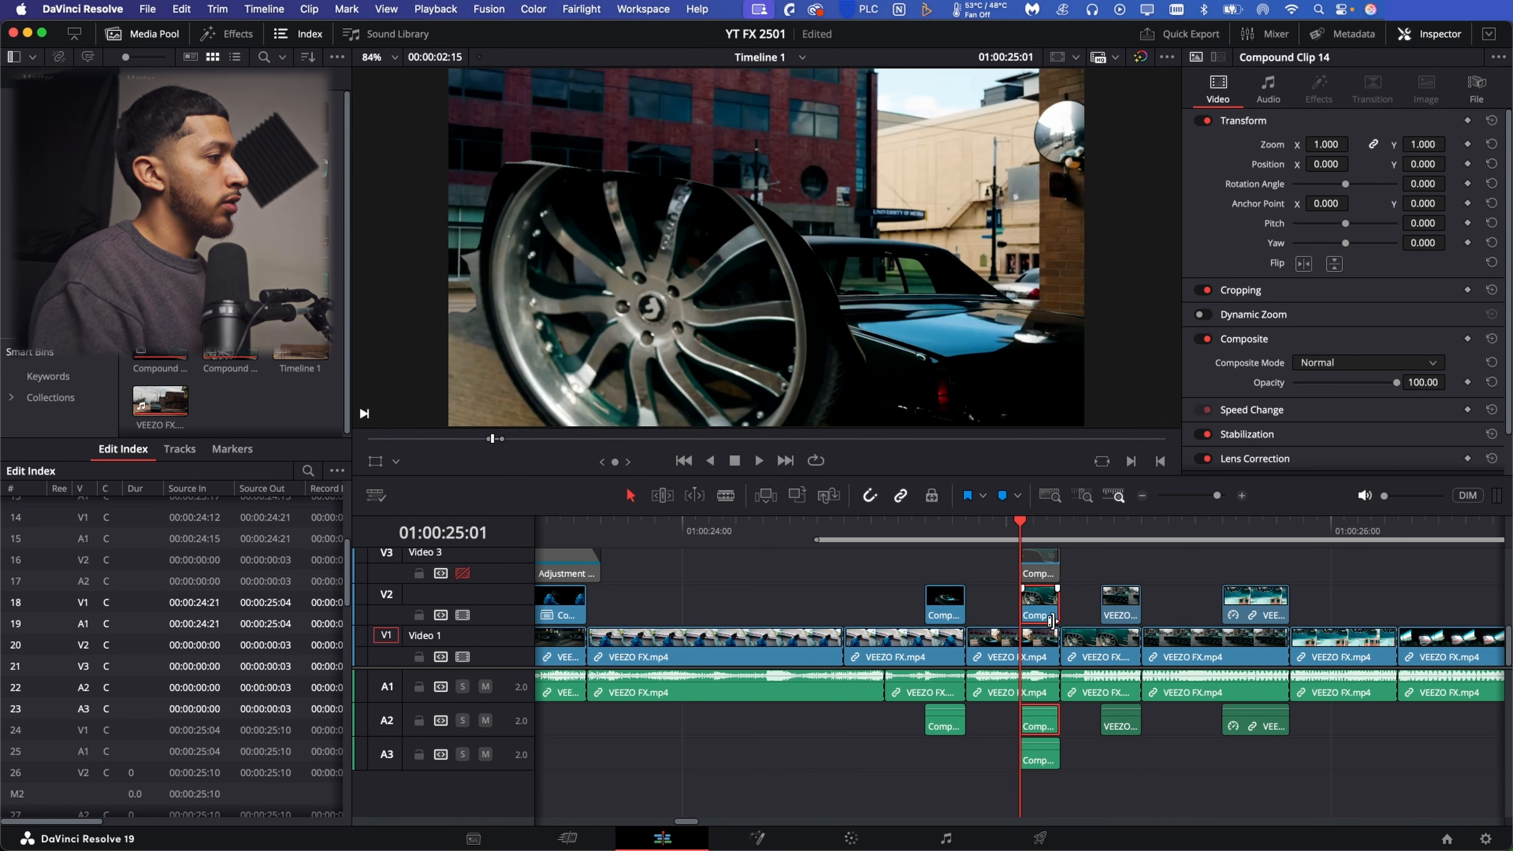
right_click(1042, 610)
left_click(1132, 33)
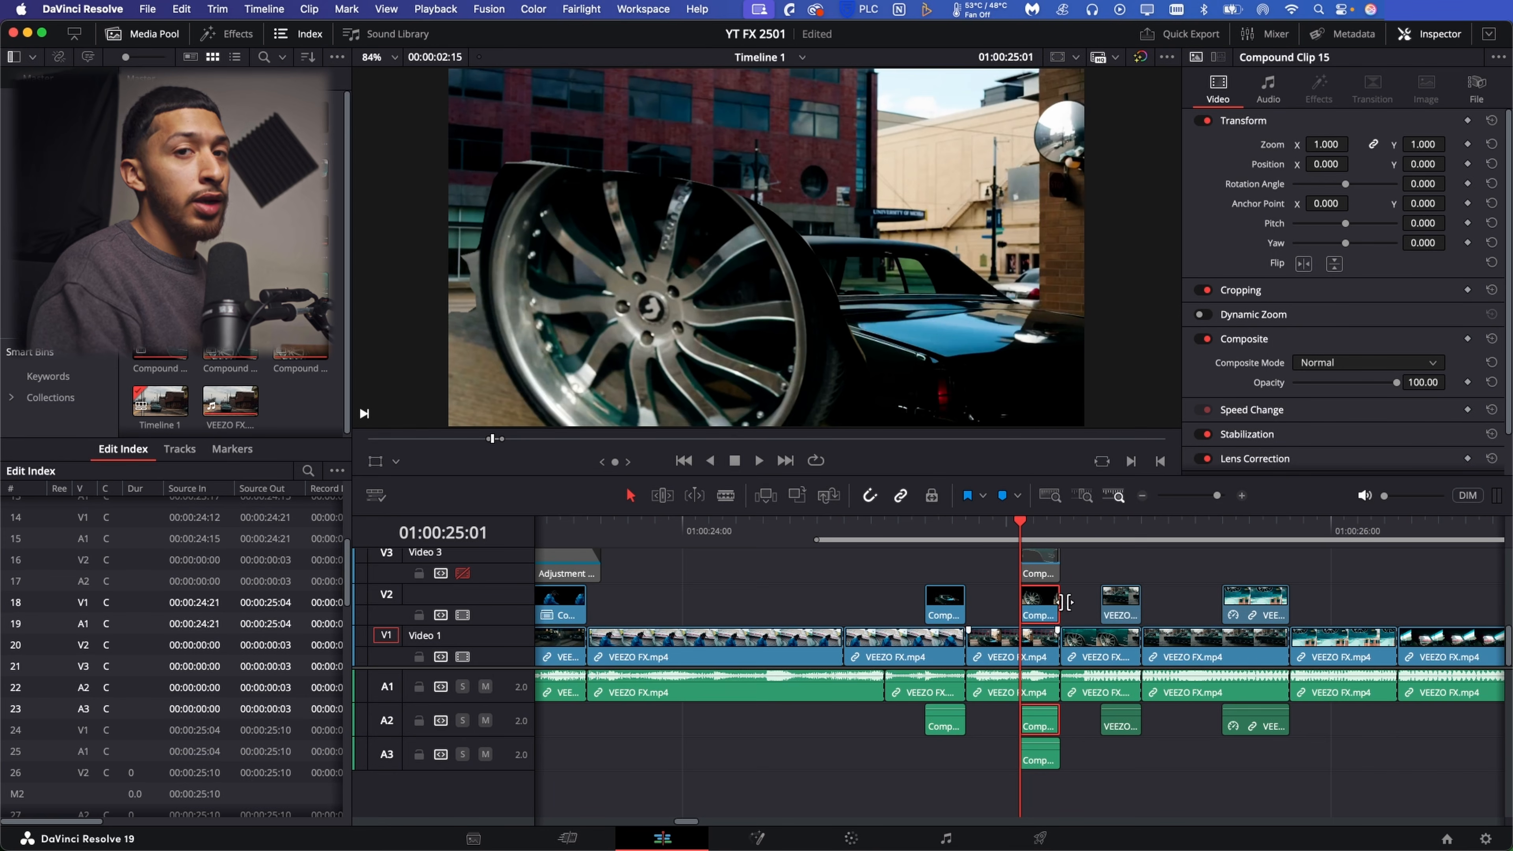
Re-enable Video 3 and add a Transform node between MediaIn1 and MediaOut1 in its car body clip's Fusion composition.
left_click(462, 573)
left_click(1046, 563)
left_click(786, 843)
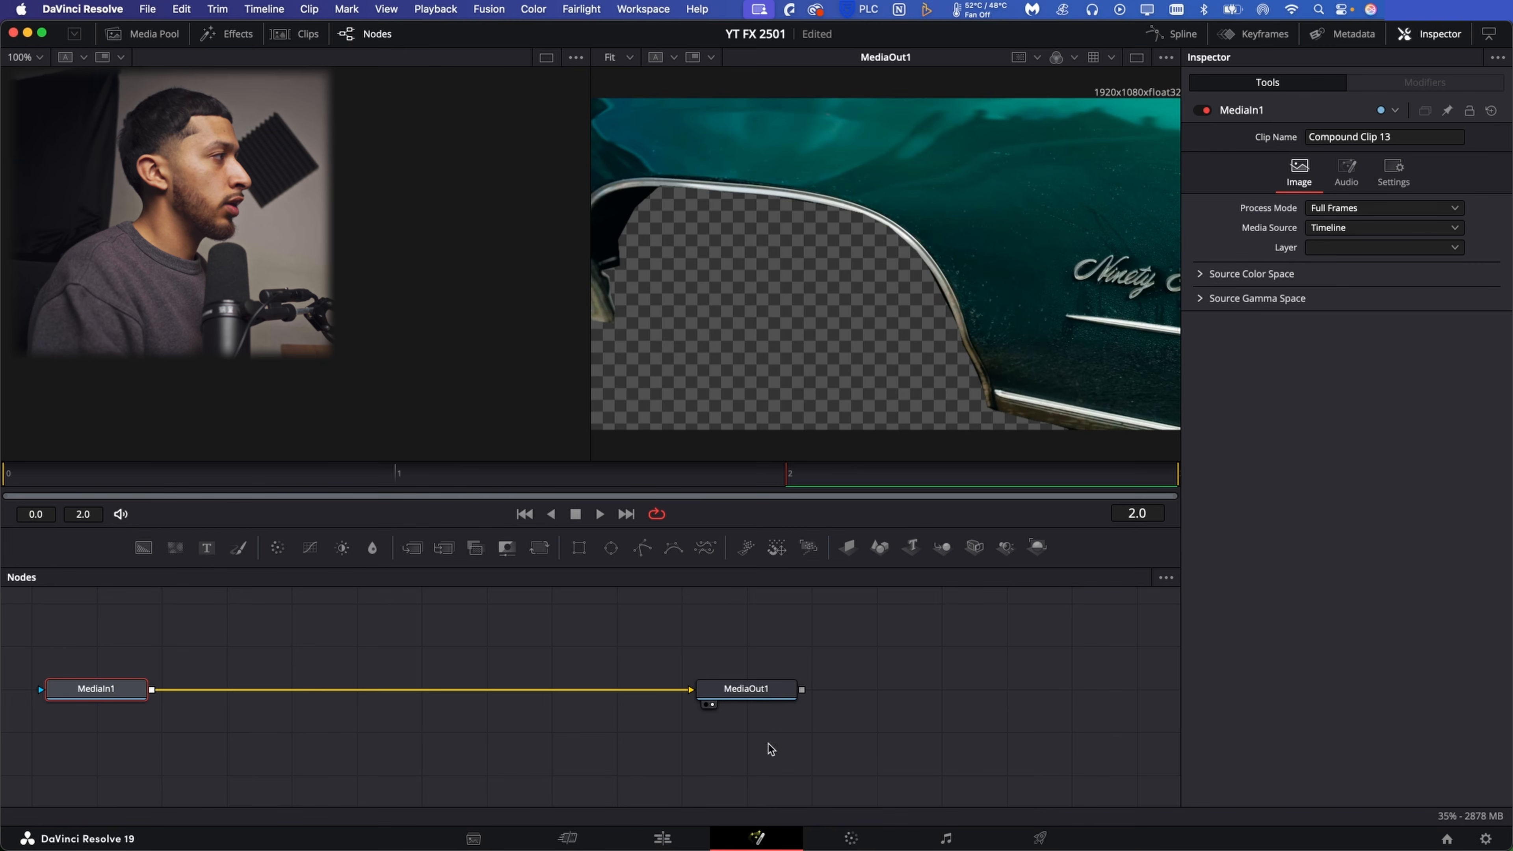
key("shift+space")
type("Tra")
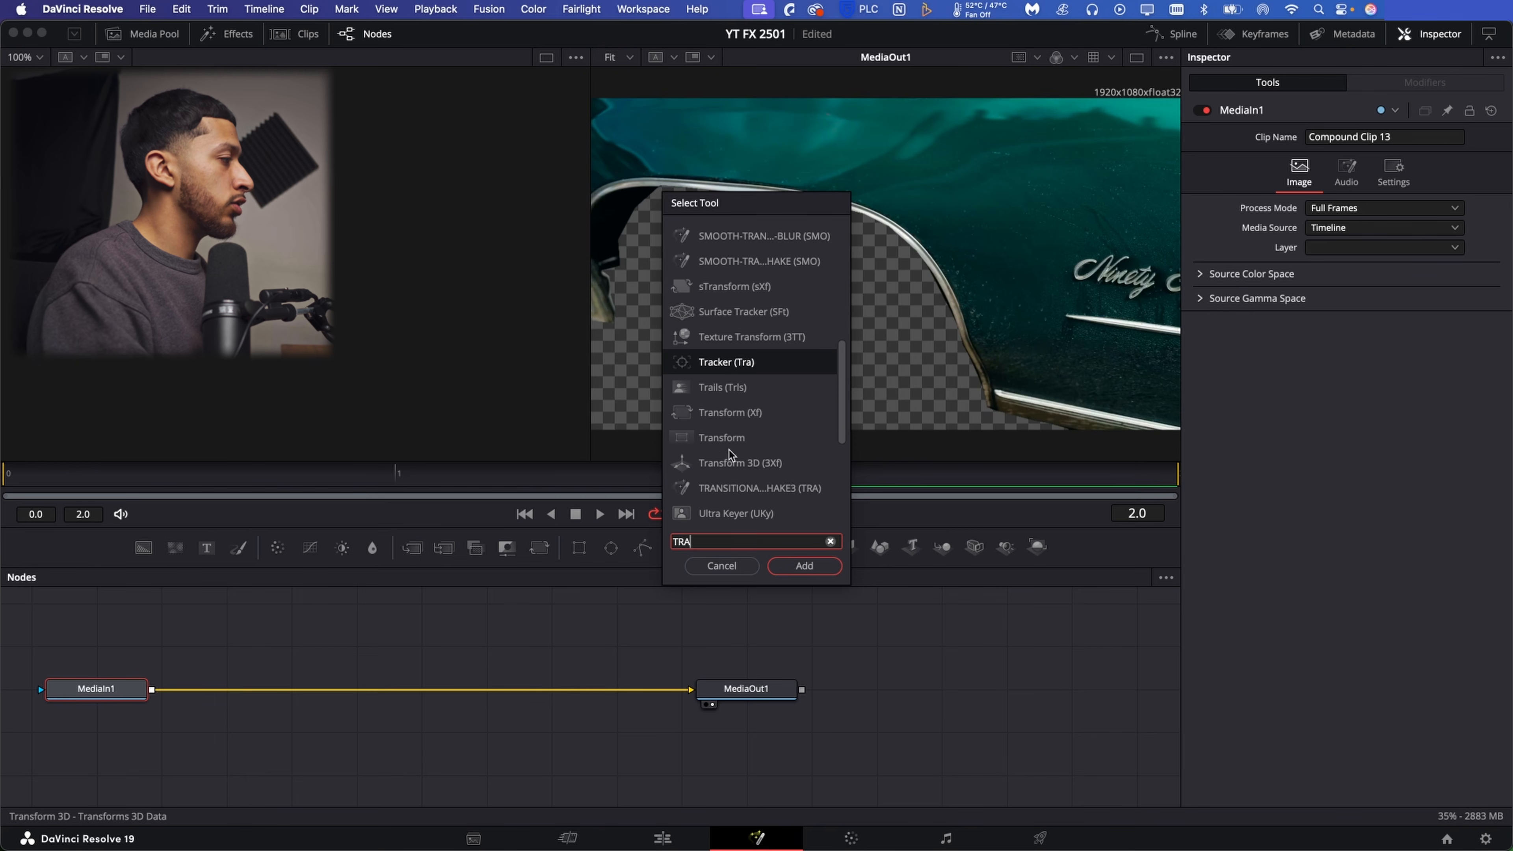
left_click(739, 407)
key("Return")
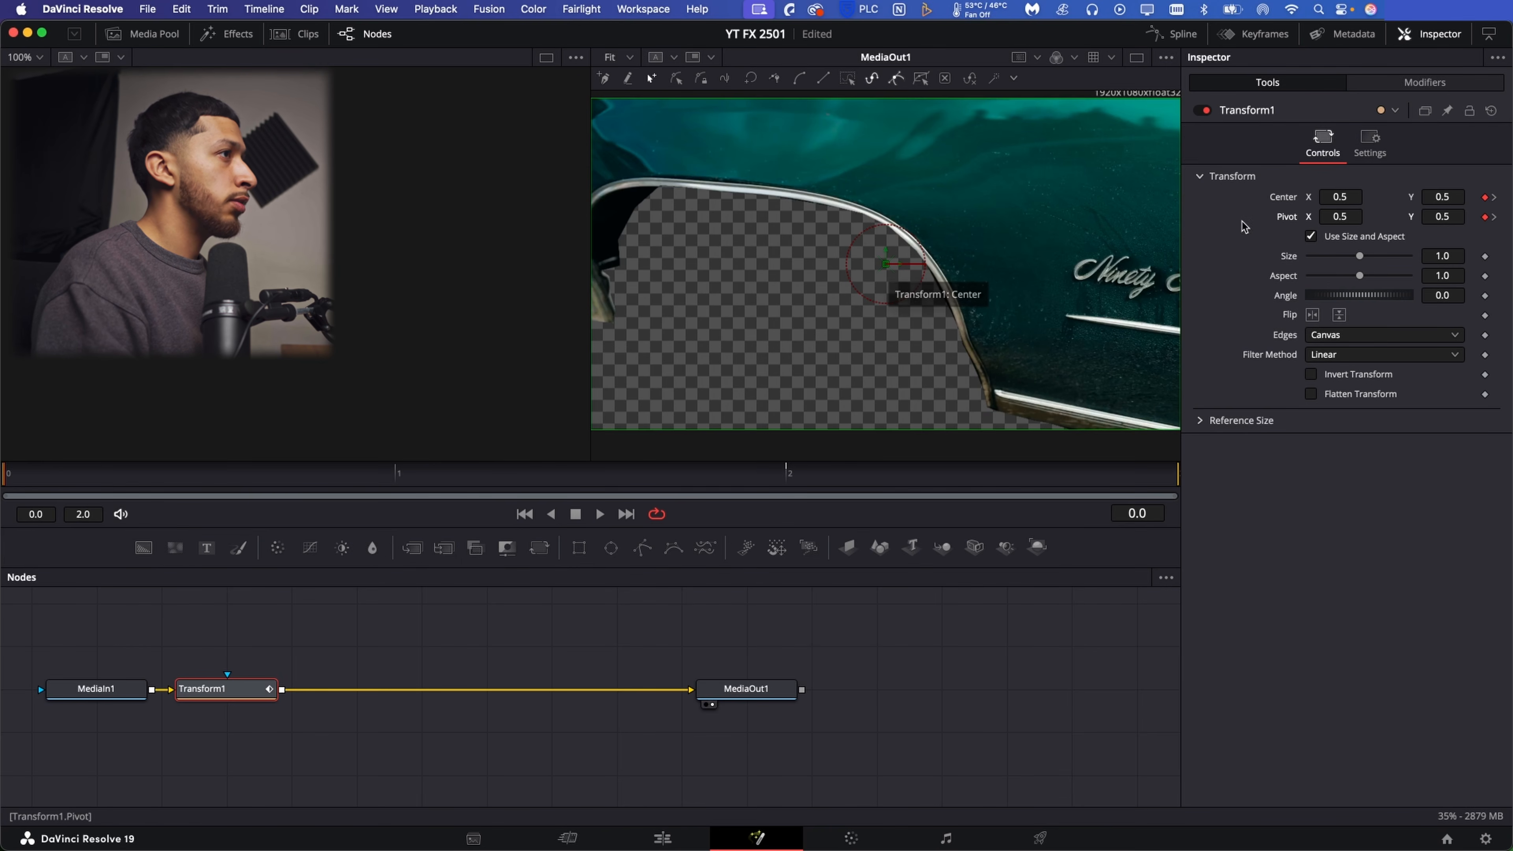
Move the car body off-screen at frame 0 with Center Y about 1.592, and enable Motion Blur on the Transform node.
mouse_move(1444, 197)
left_mouse_down()
mouse_move(1407, 195)
mouse_move(1444, 196)
left_mouse_up()
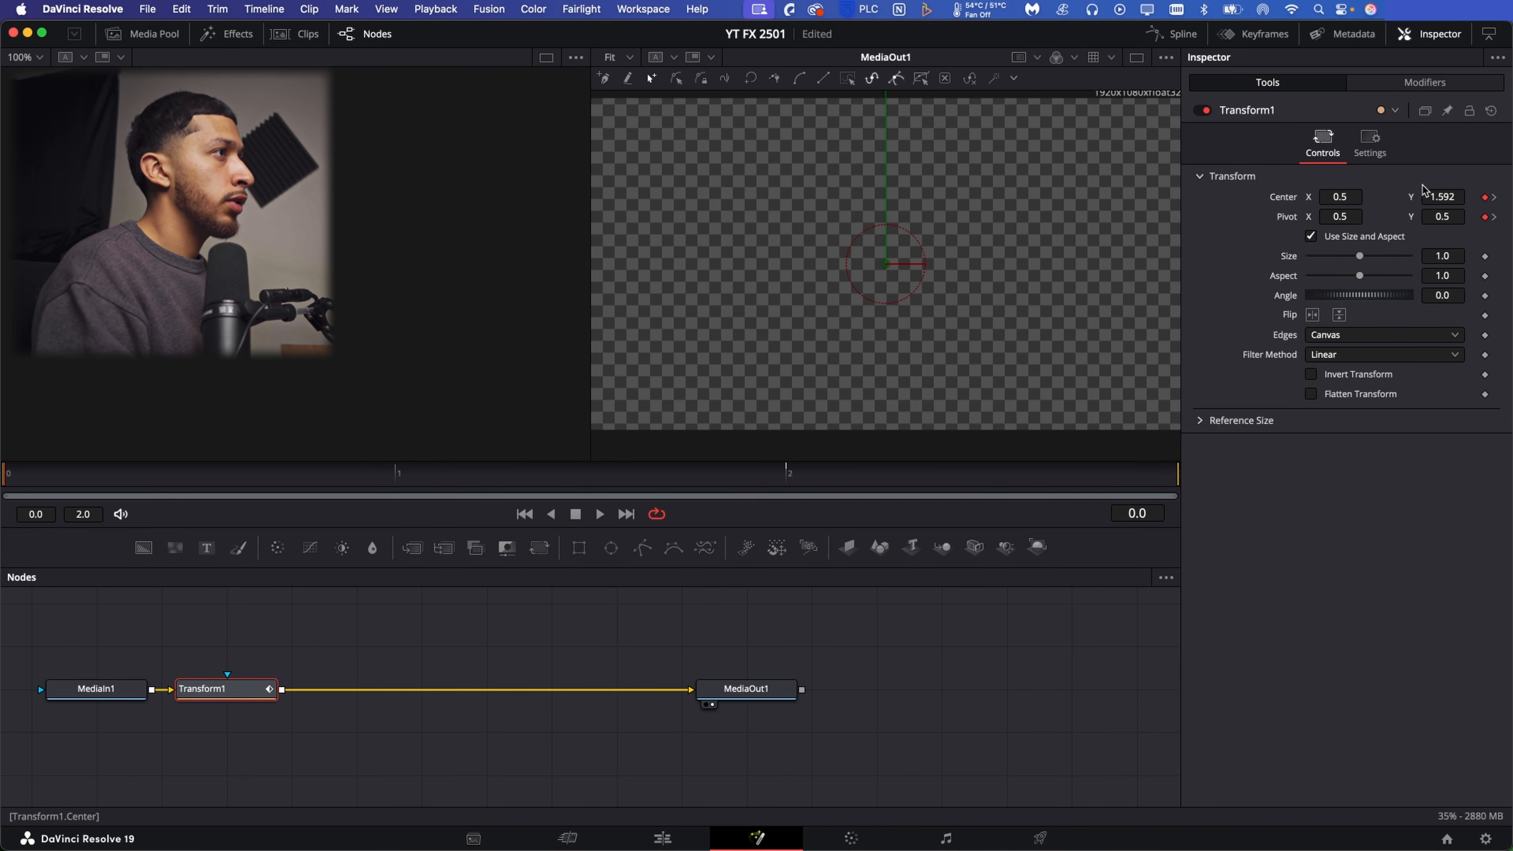
left_click(1369, 143)
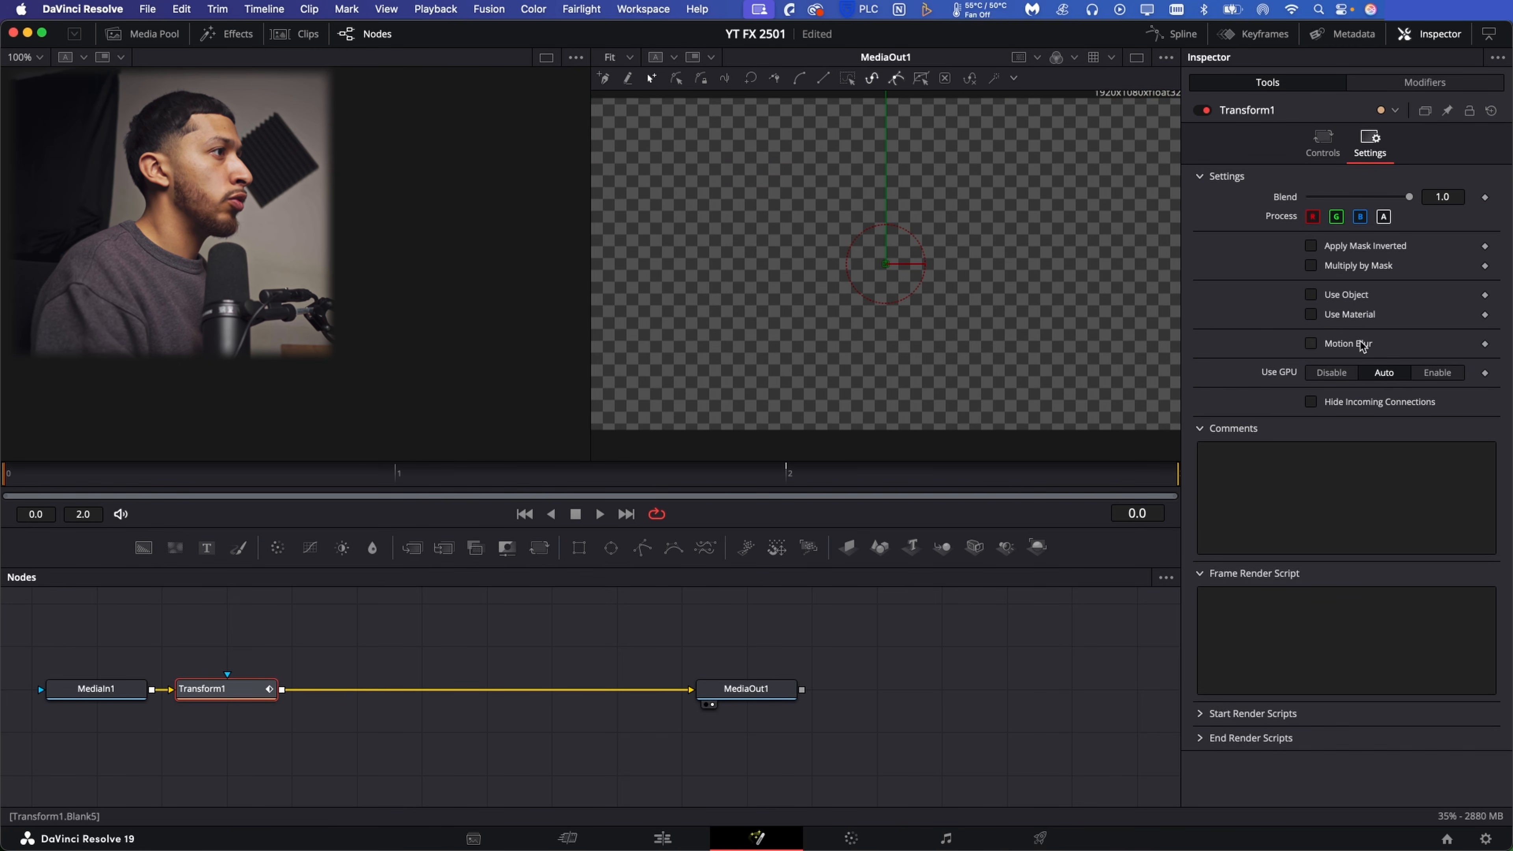
left_click(1310, 343)
left_click(683, 840)
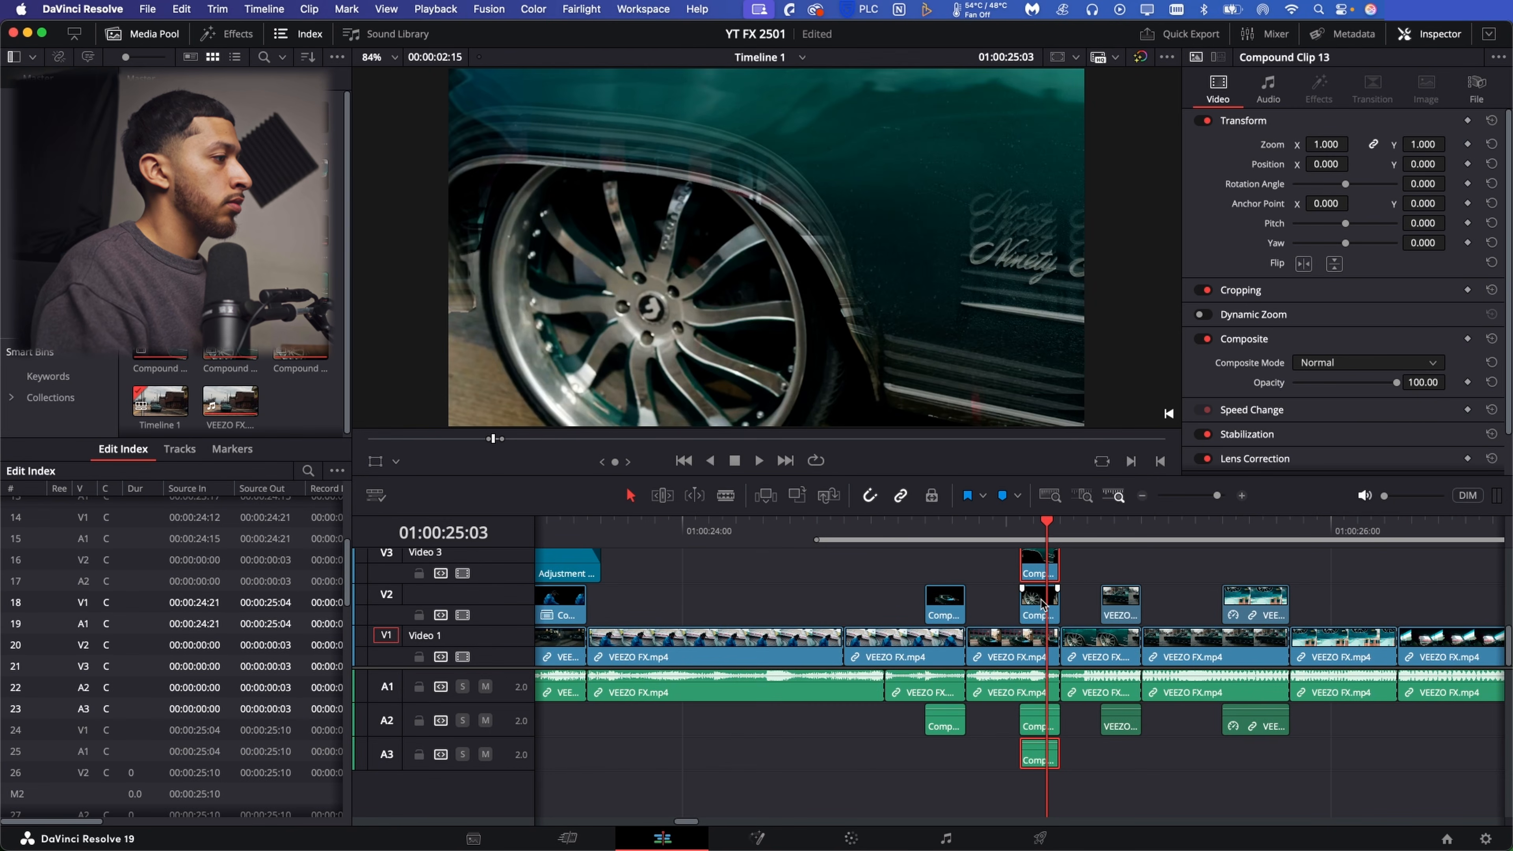
Disable Video 3 and add a Transform node between MediaIn1 and MediaOut1 in the Video 2 wheel clip's Fusion composition.
left_click(462, 573)
left_click(1020, 587)
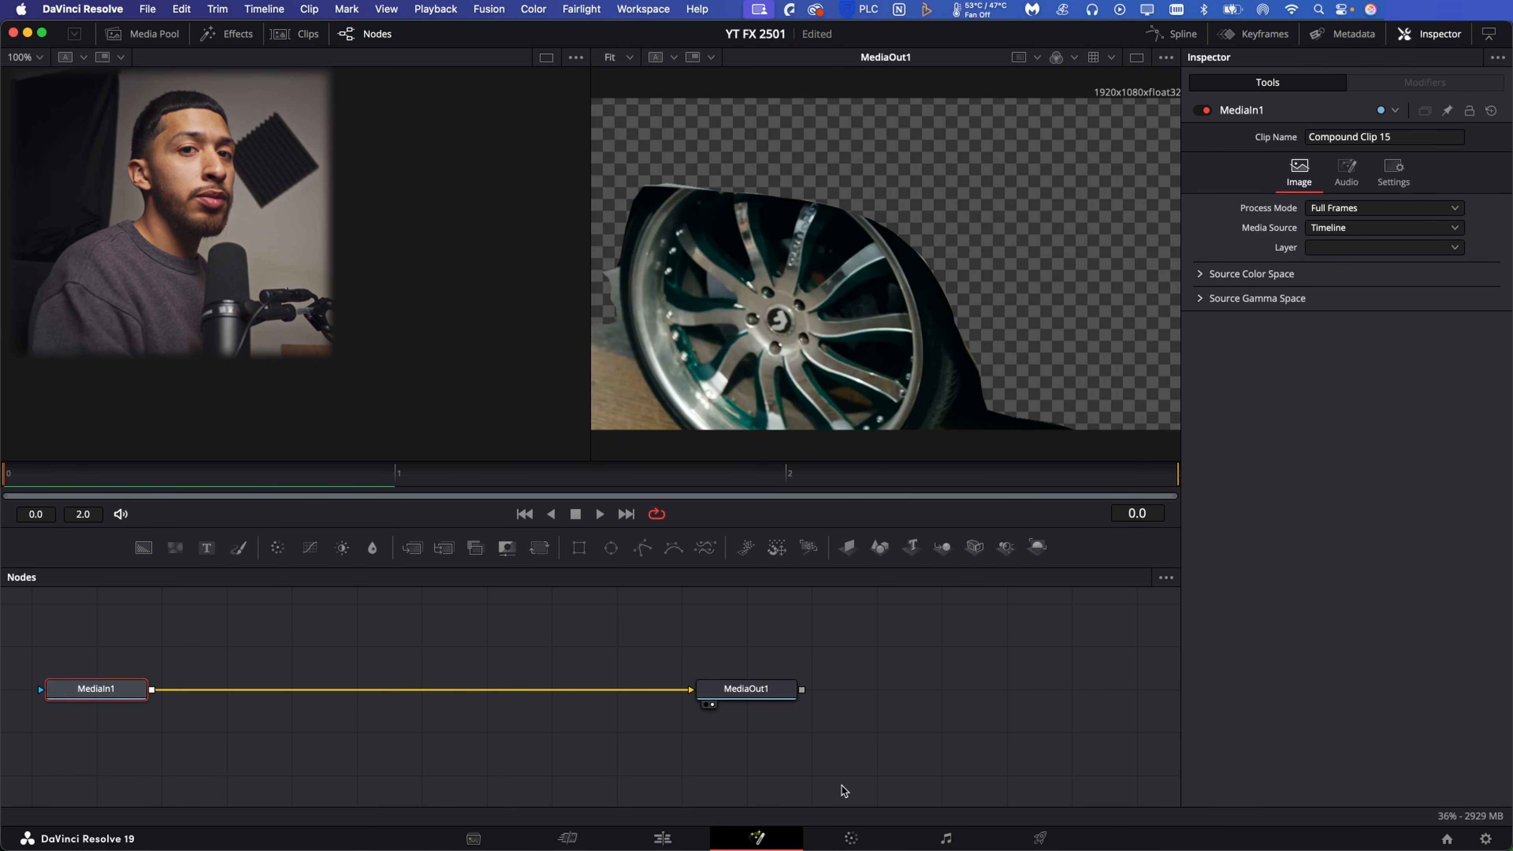
key("shift+space")
type("transform")
key("Return")
Keyframe the wheel's Center and Pivot at frames 0 and 2, then move it off-screen at frame 0 with Center Y about -0.26.
left_click(1484, 197)
left_click(1485, 217)
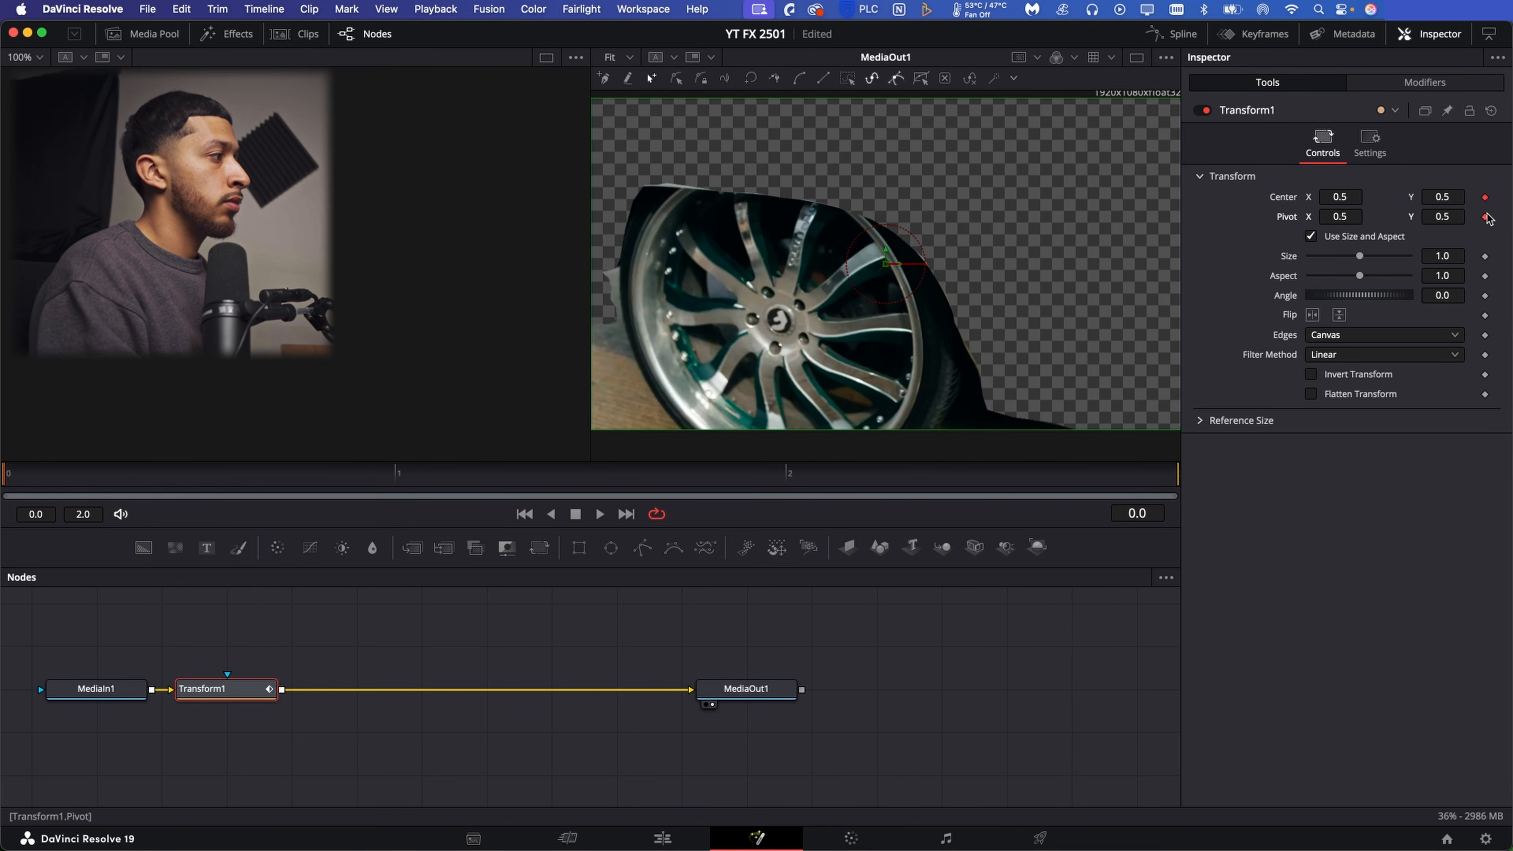
key("Right")
key("Right")
left_click(1485, 217)
left_click_drag(787, 479, 149, 512)
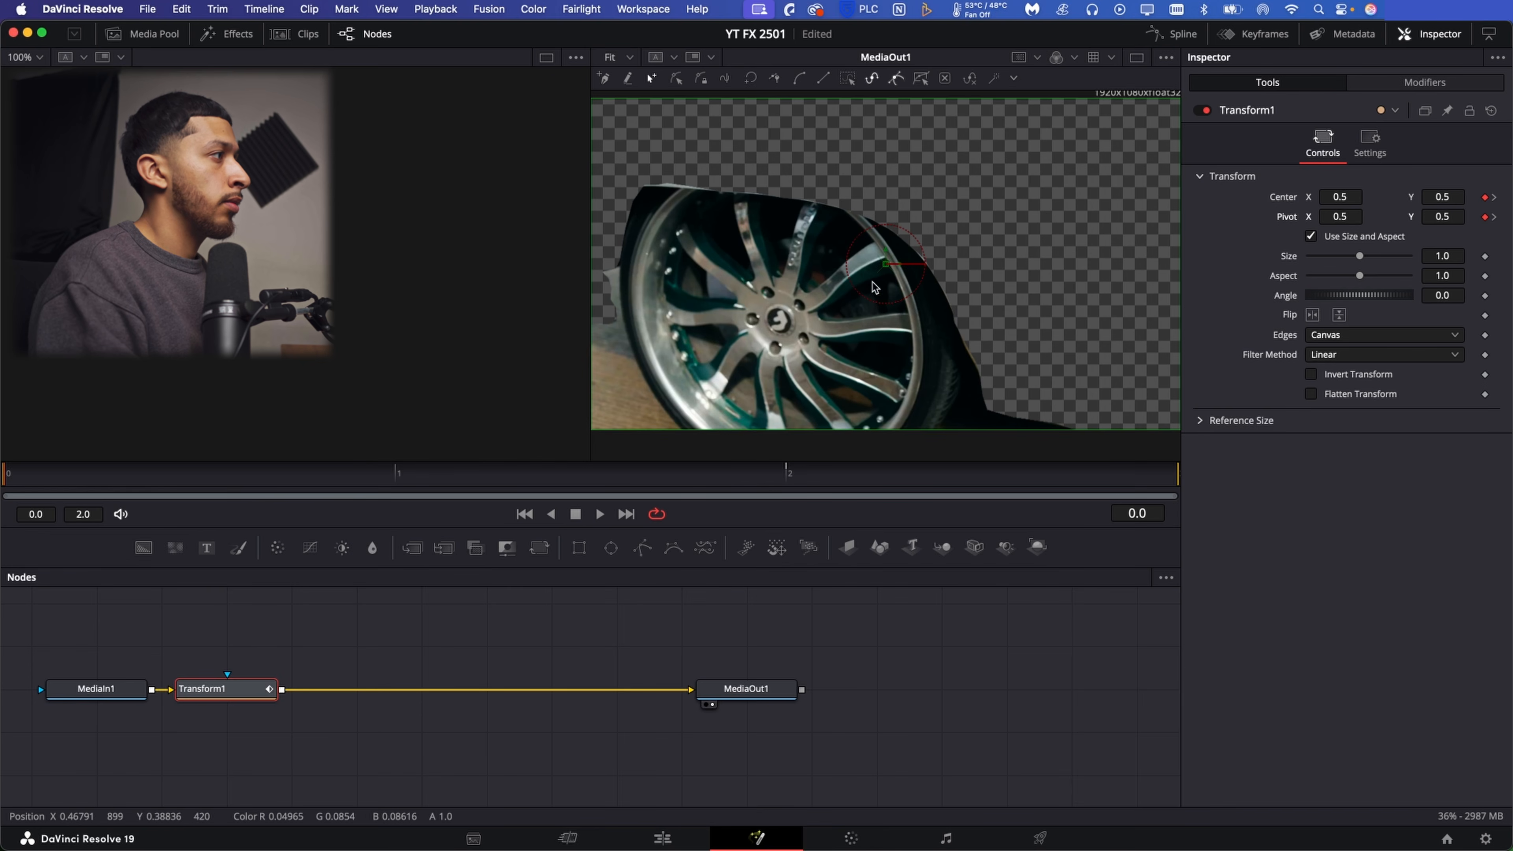
left_click_drag(1447, 196, 1030, 197)
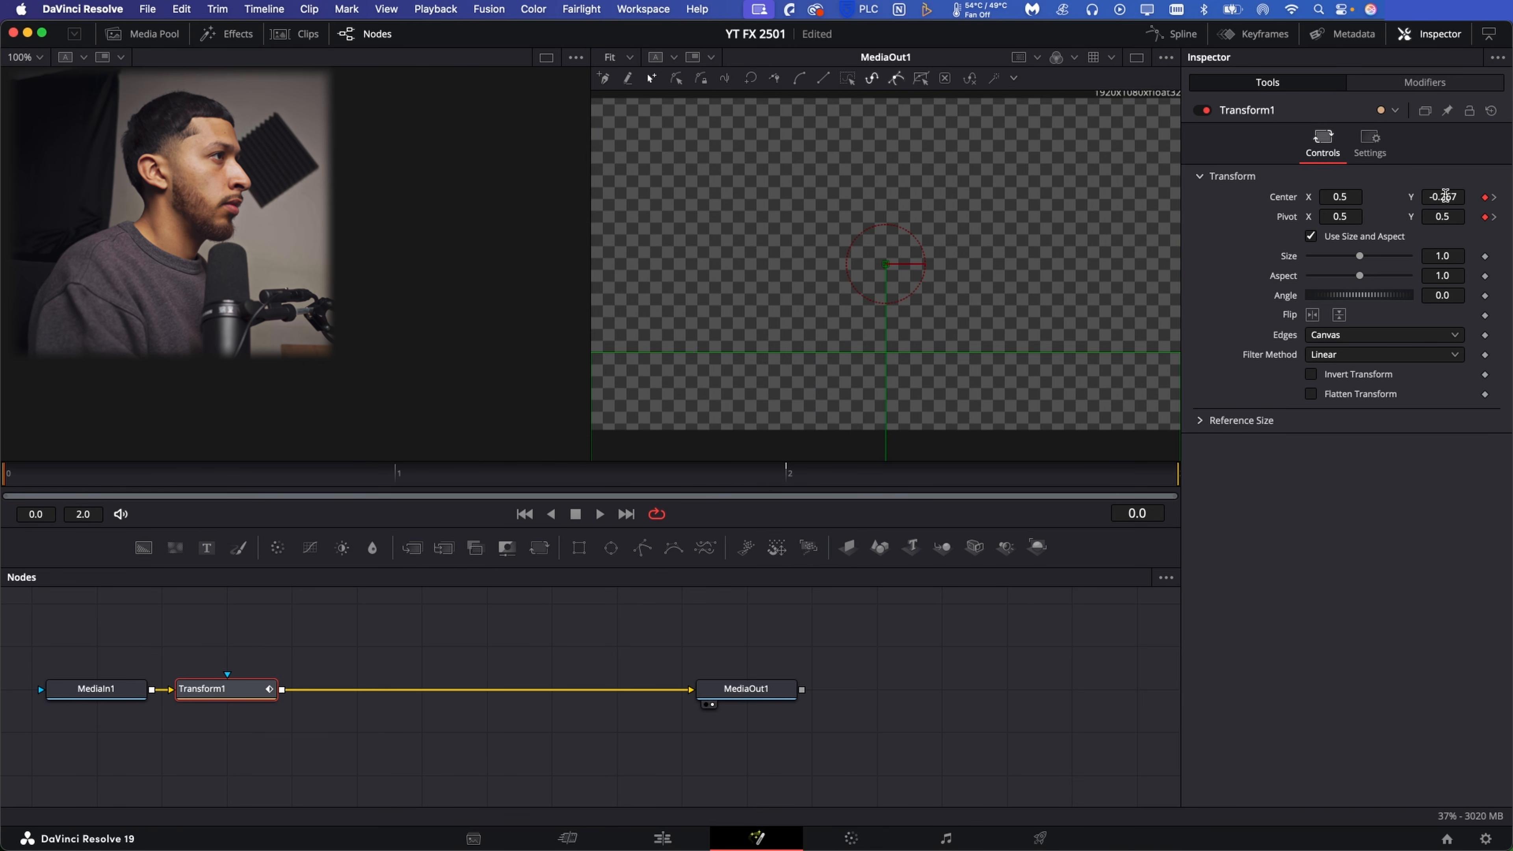
Enable Motion Blur on the wheel's Transform node with Quality 3 and Sample Spread 0.89.
left_click(1370, 143)
left_click(1310, 343)
left_click_drag(1332, 365, 1340, 363)
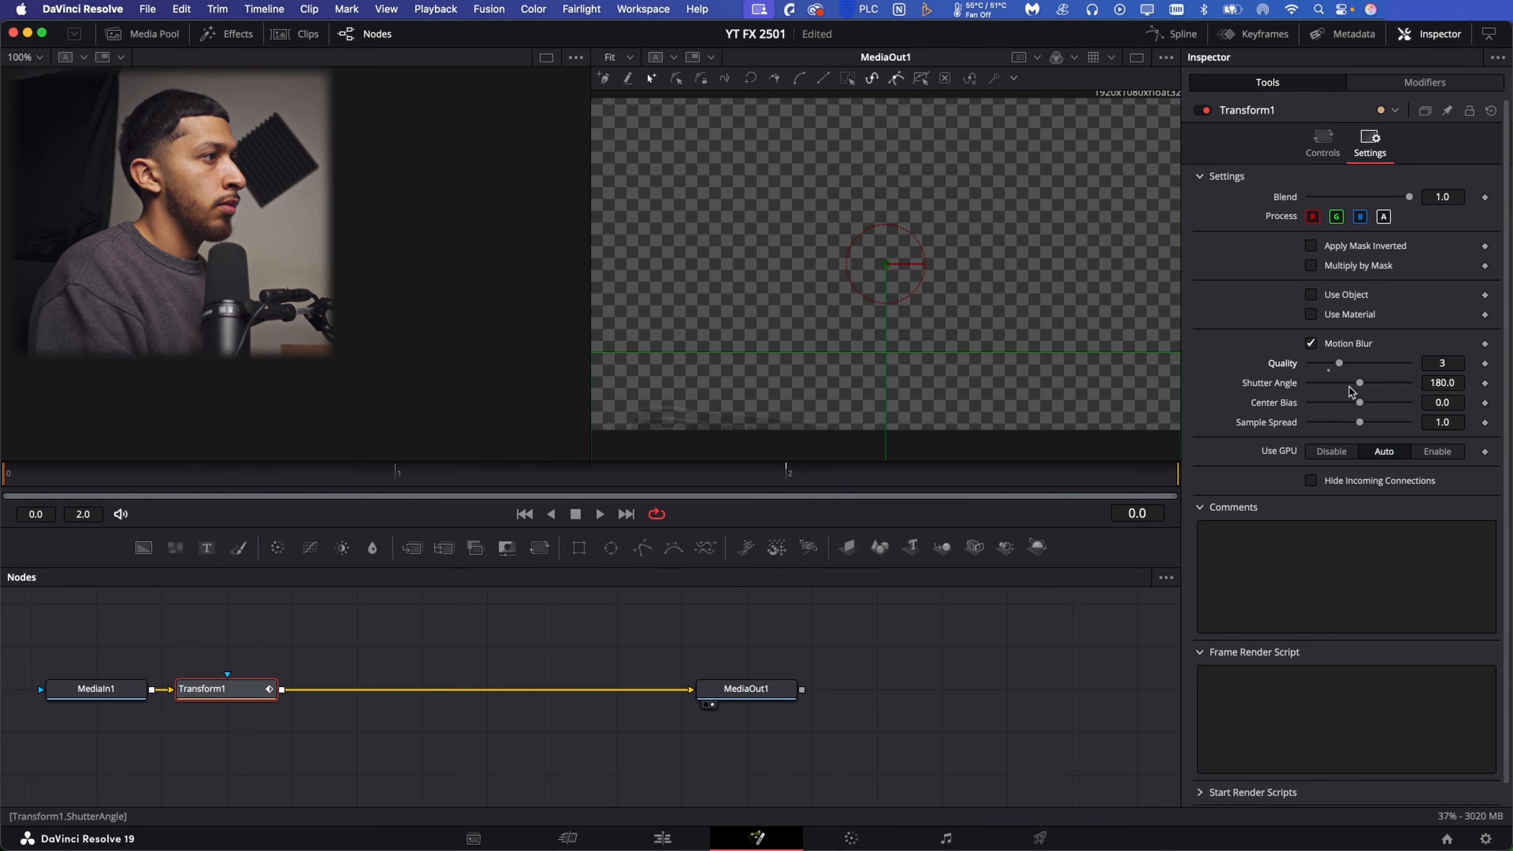
left_click_drag(1359, 423, 1353, 424)
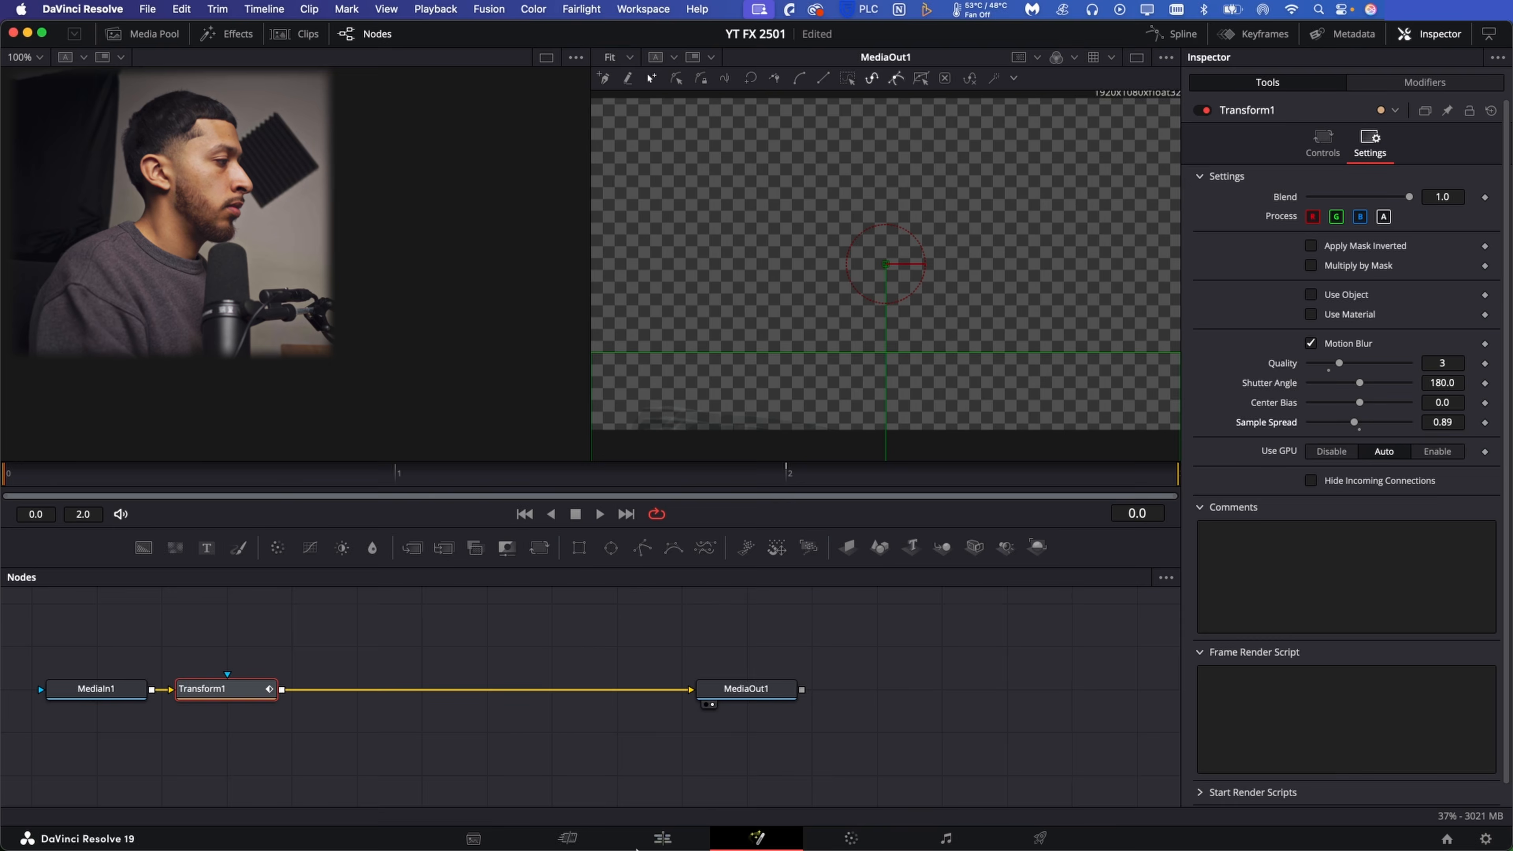
Open the Video 2 clip at 01:00:25:07 on the Color page, add an alpha output and connect node 01's alpha to it.
left_click(662, 839)
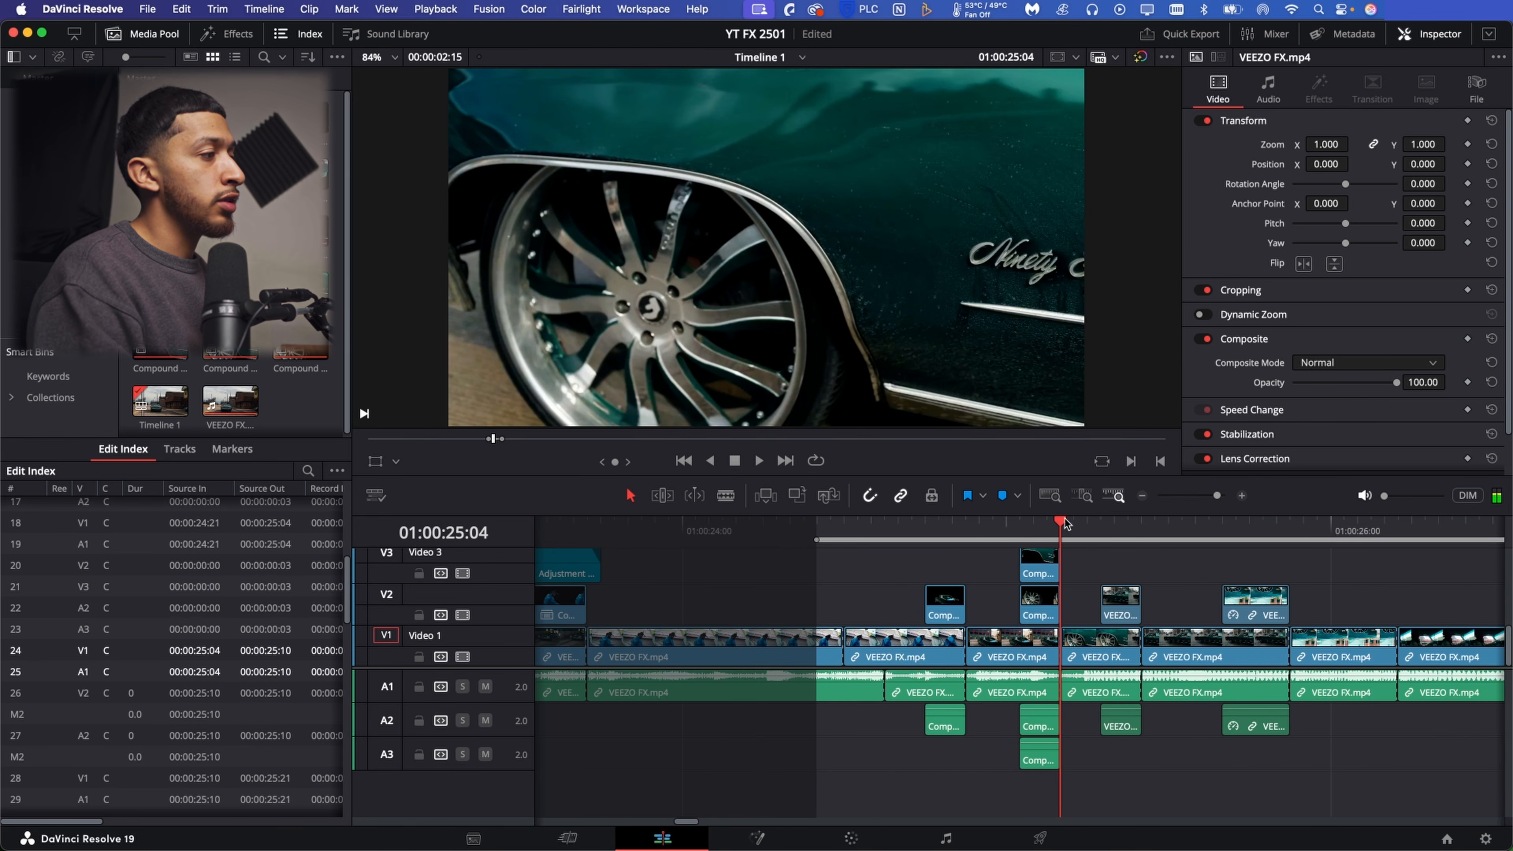
left_click_drag(1066, 523, 1100, 524)
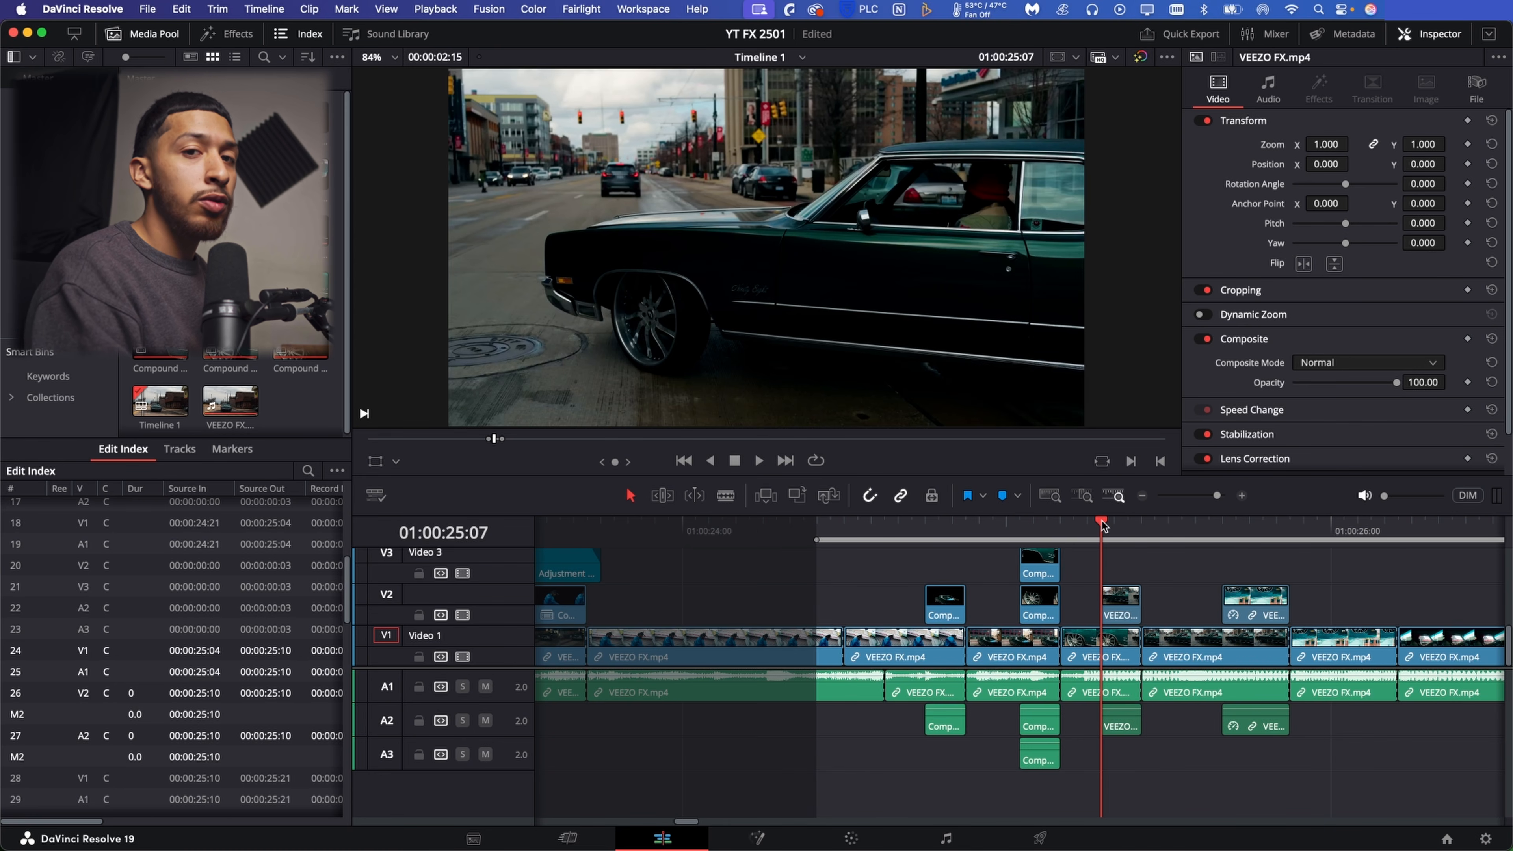
left_click(1122, 600)
left_click(315, 10)
left_click(316, 11)
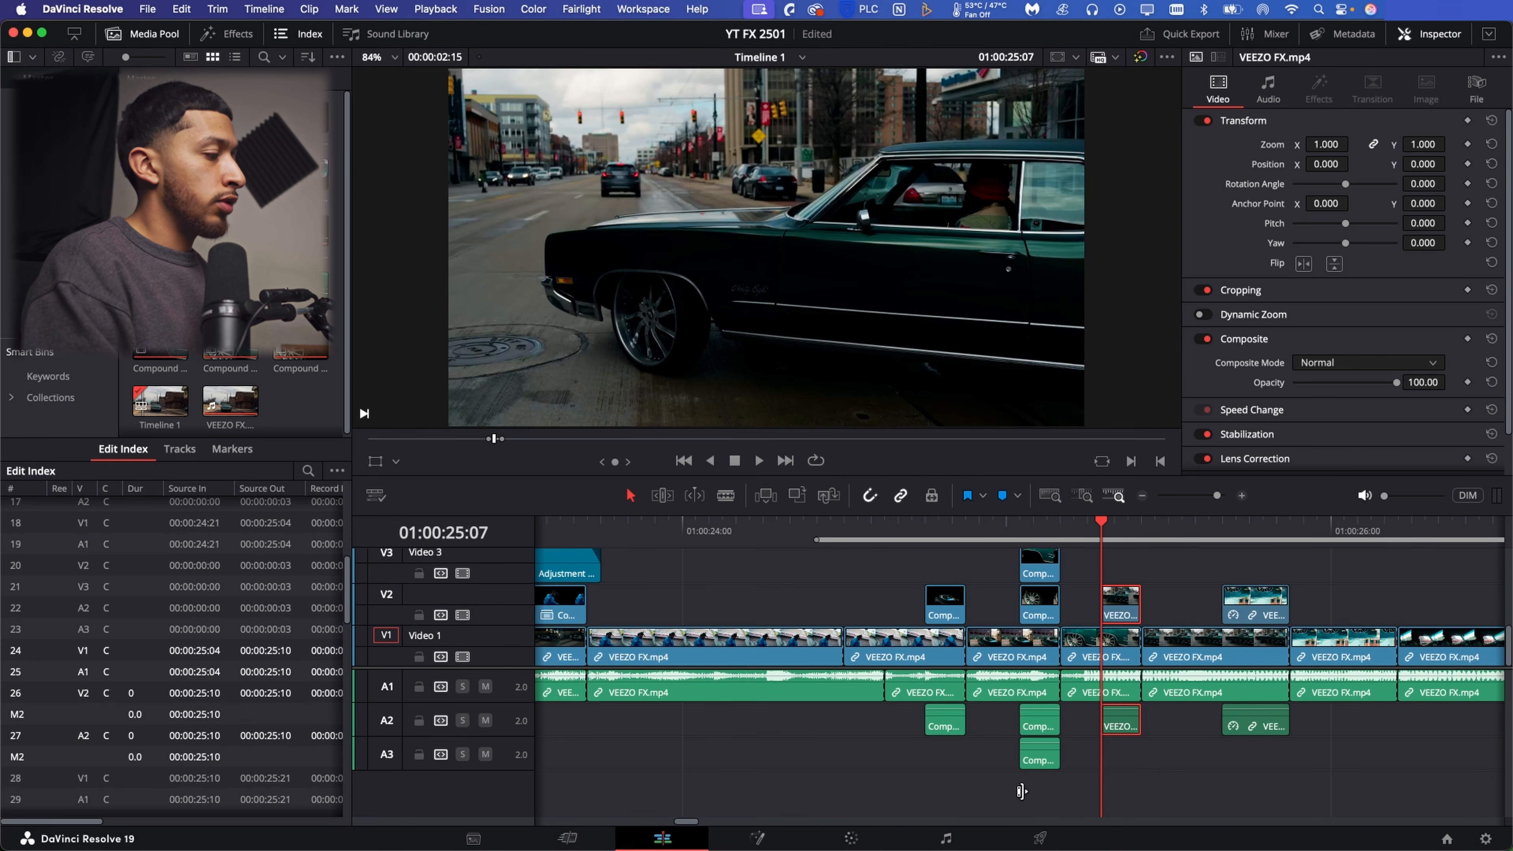
left_click(870, 845)
right_click(1081, 289)
left_click(1162, 370)
left_click_drag(1019, 193, 1166, 294)
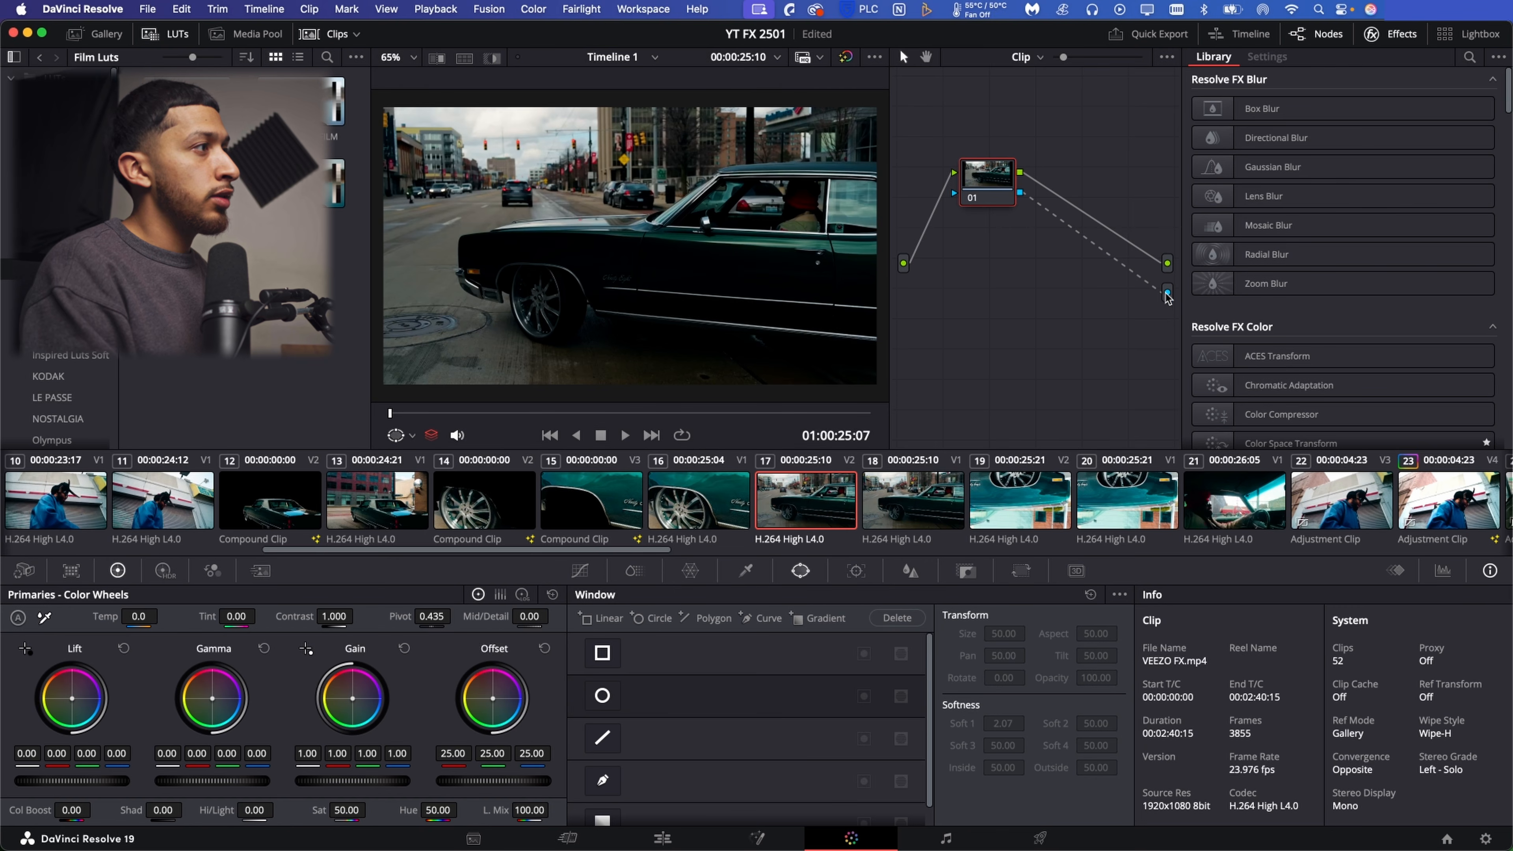
Trace the side-view car with a pen window and set its softness to Inside 0.02 and Outside 0.08.
left_click(602, 780)
scroll(834, 375, "up", 1)
scroll(848, 371, "down", 2)
left_click_drag(878, 168, 862, 167)
mouse_move(833, 167)
left_mouse_down()
mouse_move(716, 171)
mouse_move(663, 214)
mouse_move(469, 237)
mouse_move(464, 274)
mouse_move(482, 294)
mouse_move(513, 292)
mouse_move(541, 339)
mouse_move(588, 310)
left_mouse_up()
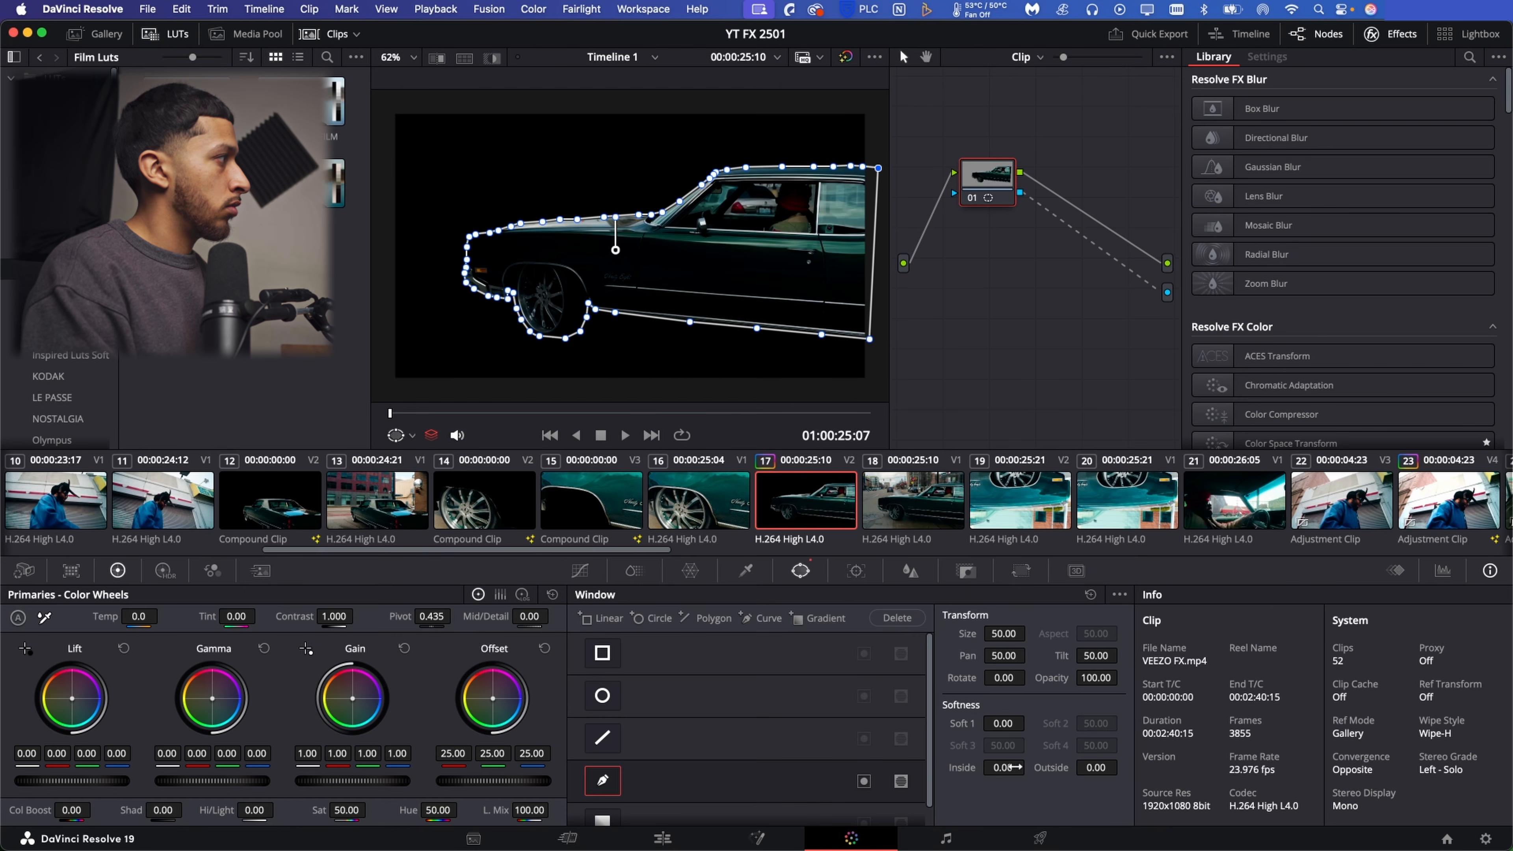
left_click_drag(1008, 768, 1066, 767)
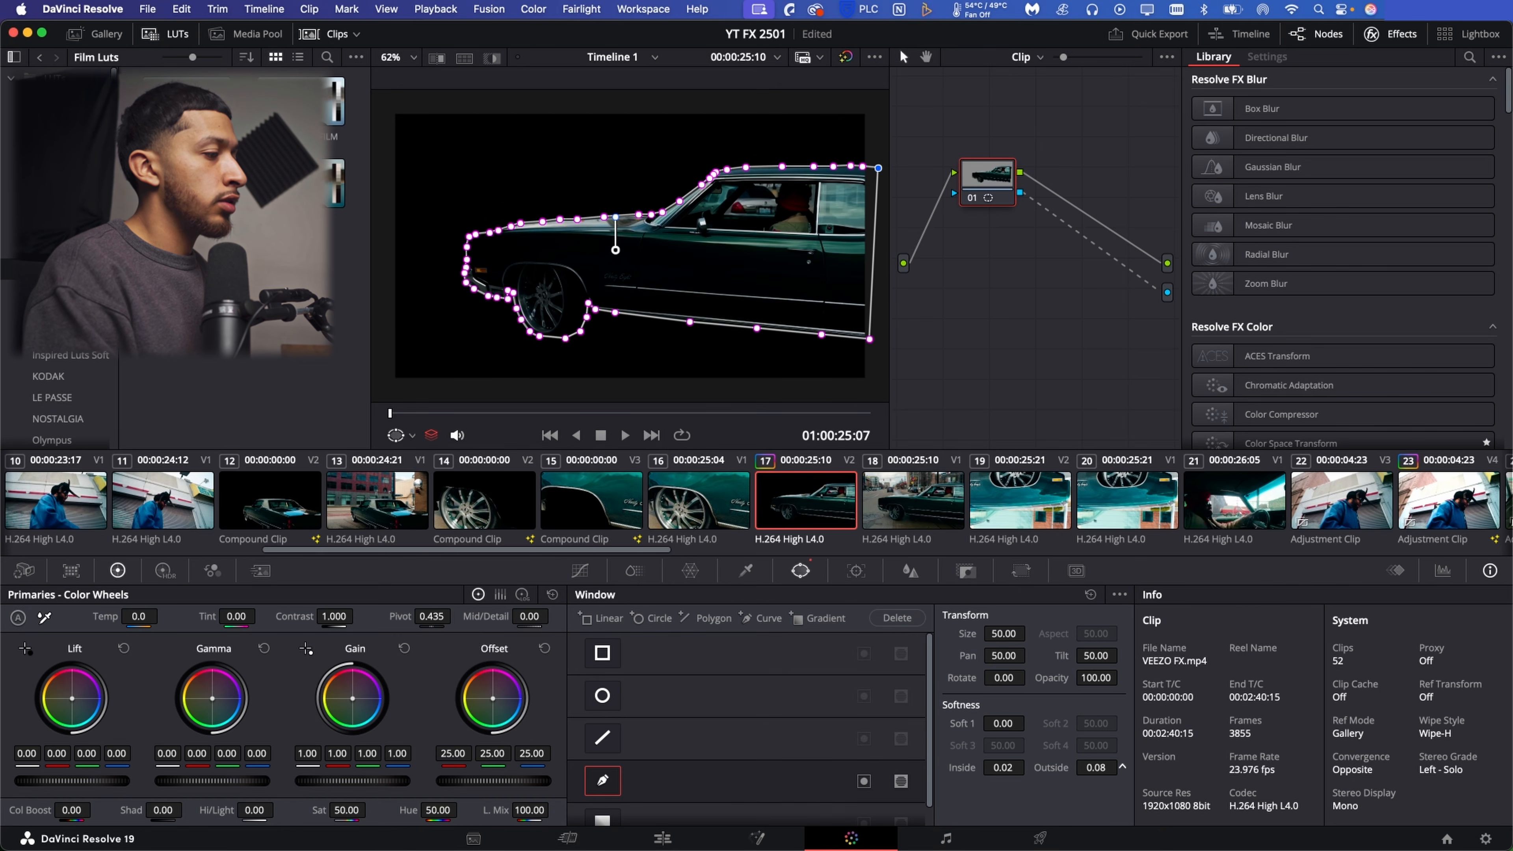
Turn the masked side-view car clip on Video 2 into a new compound clip on the Edit page.
left_click(691, 839)
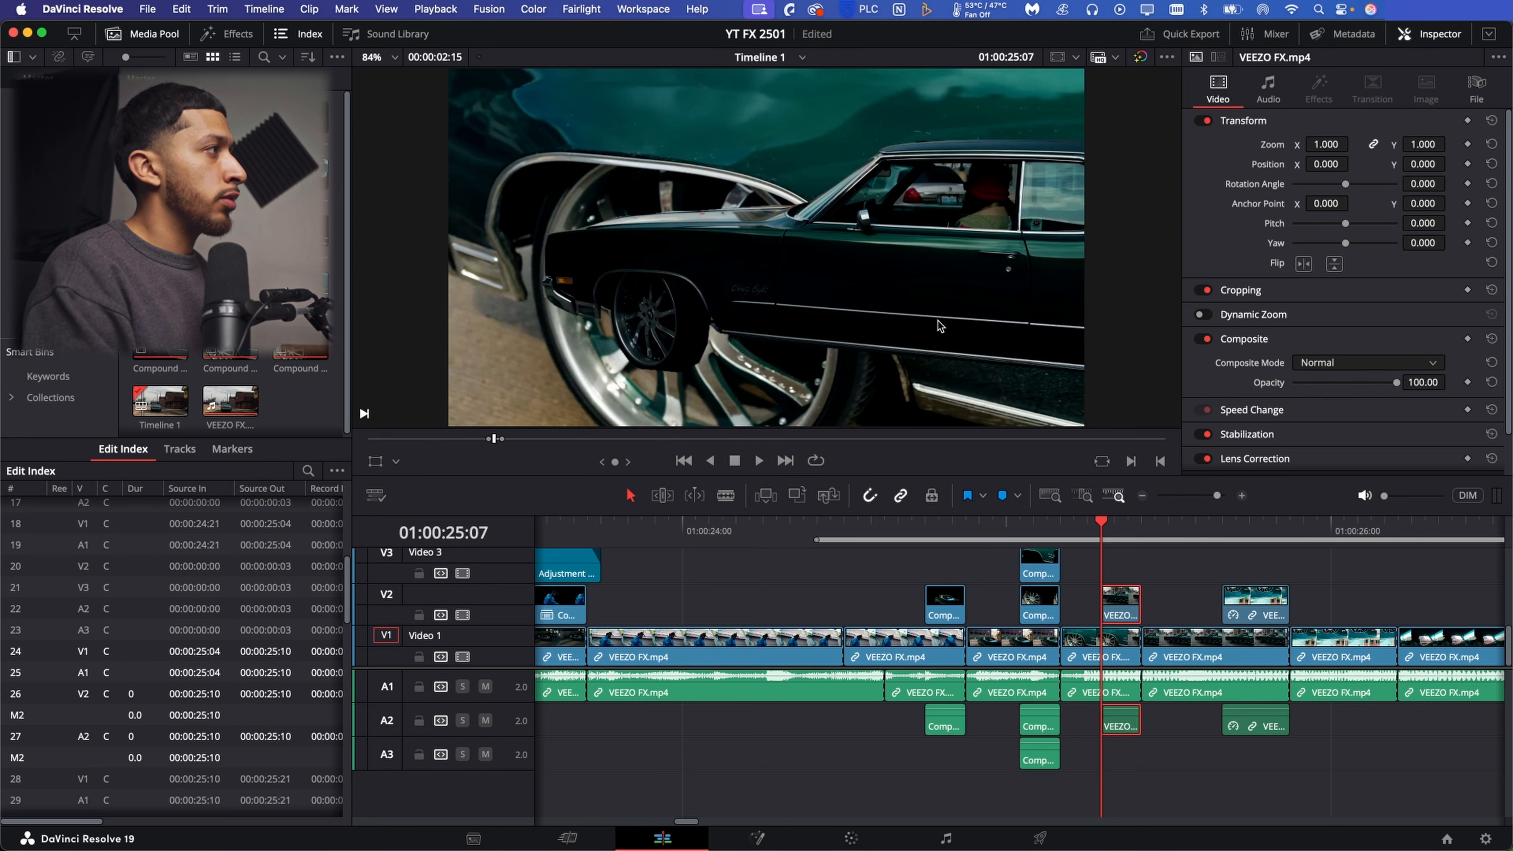
right_click(1117, 604)
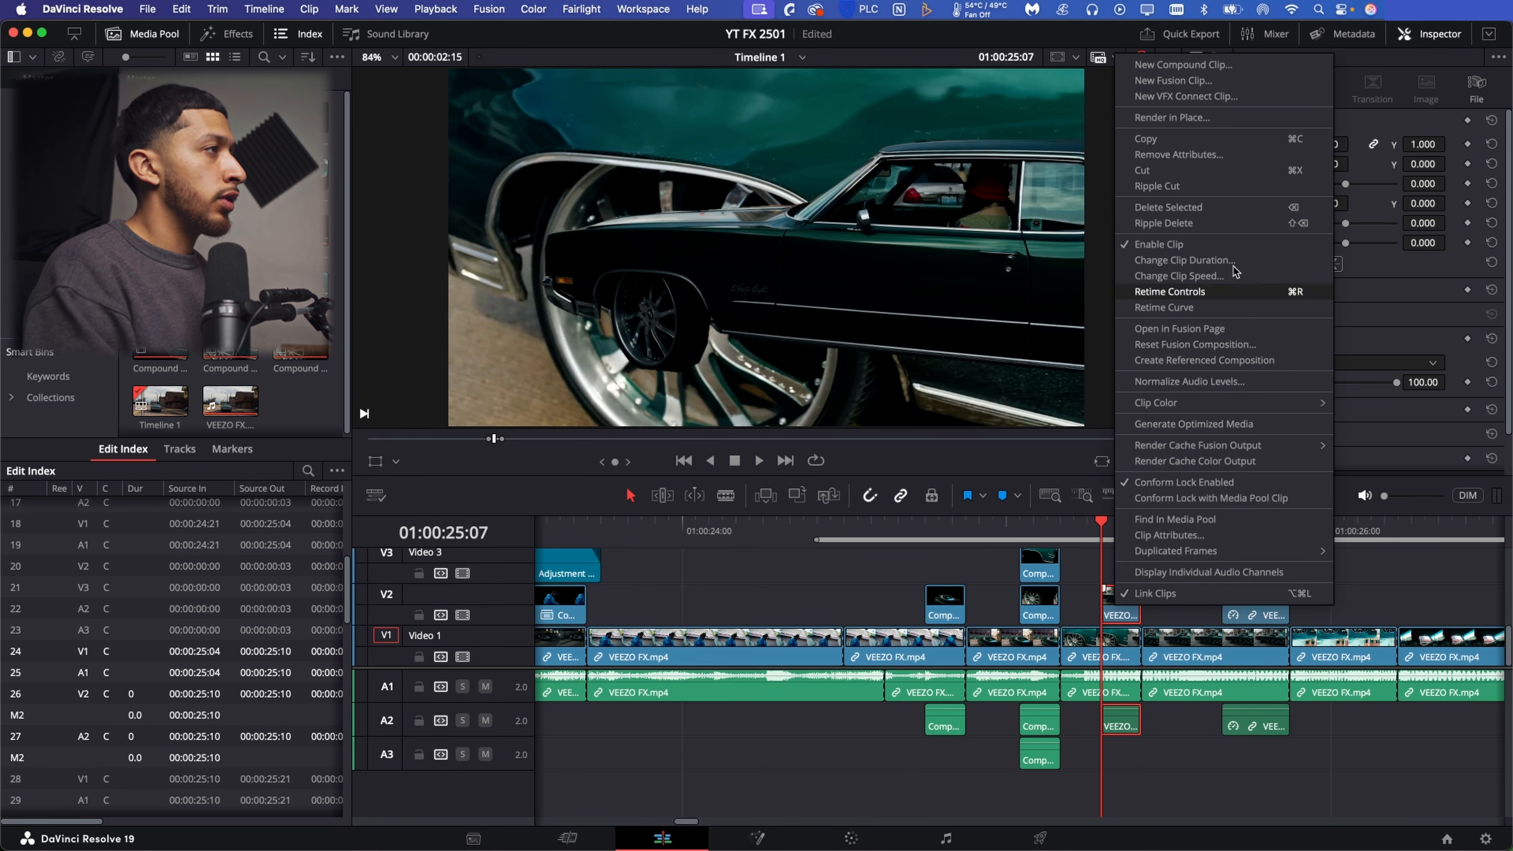
left_click(1221, 65)
left_click(865, 469)
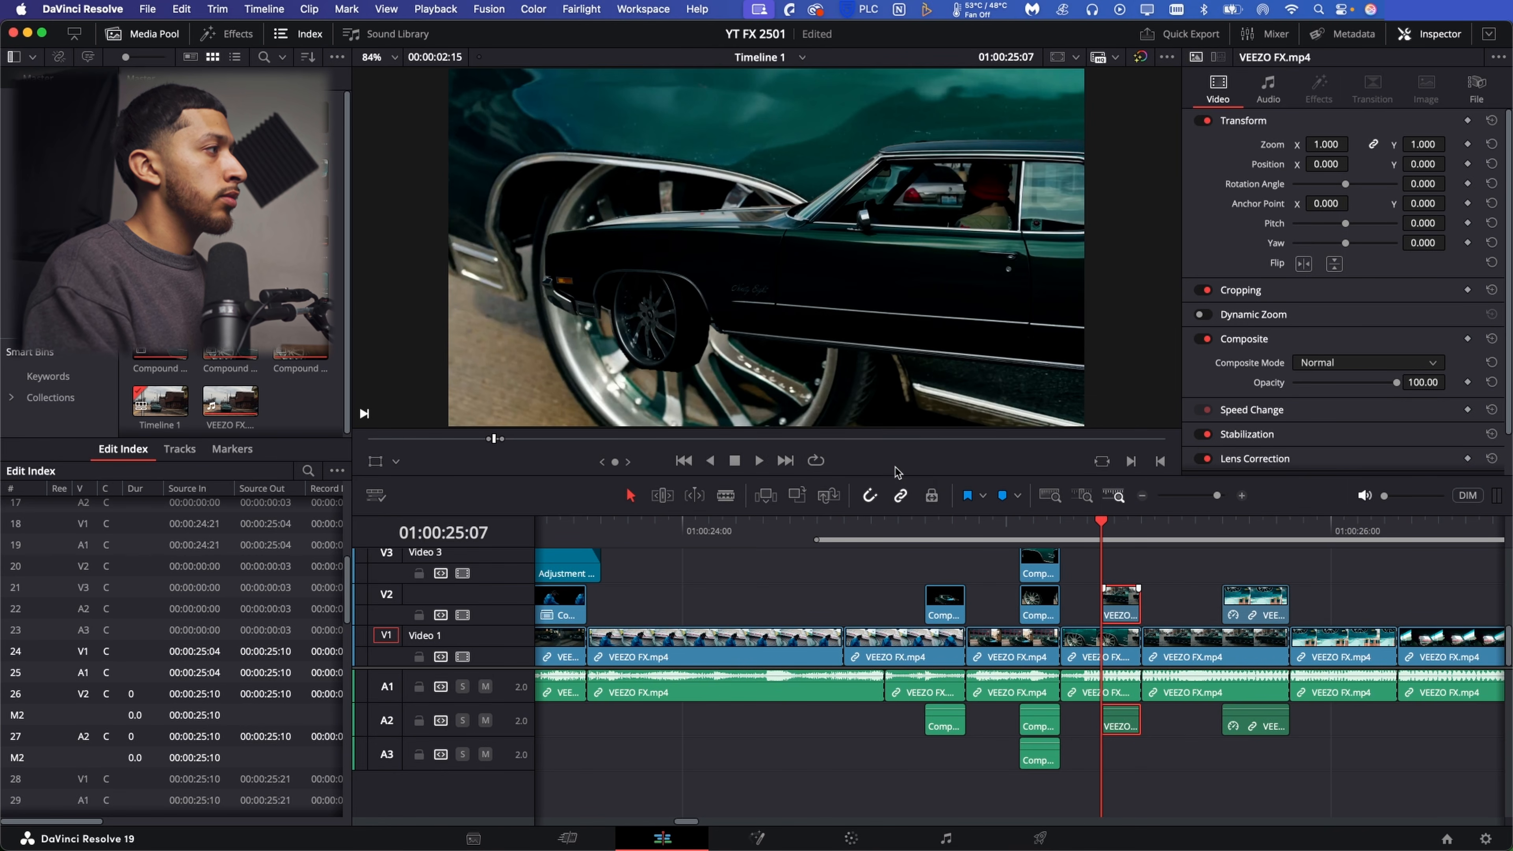
Add a Transform node between MediaIn1 and MediaOut1 in the side-view car clip's Fusion composition.
key("shift+5")
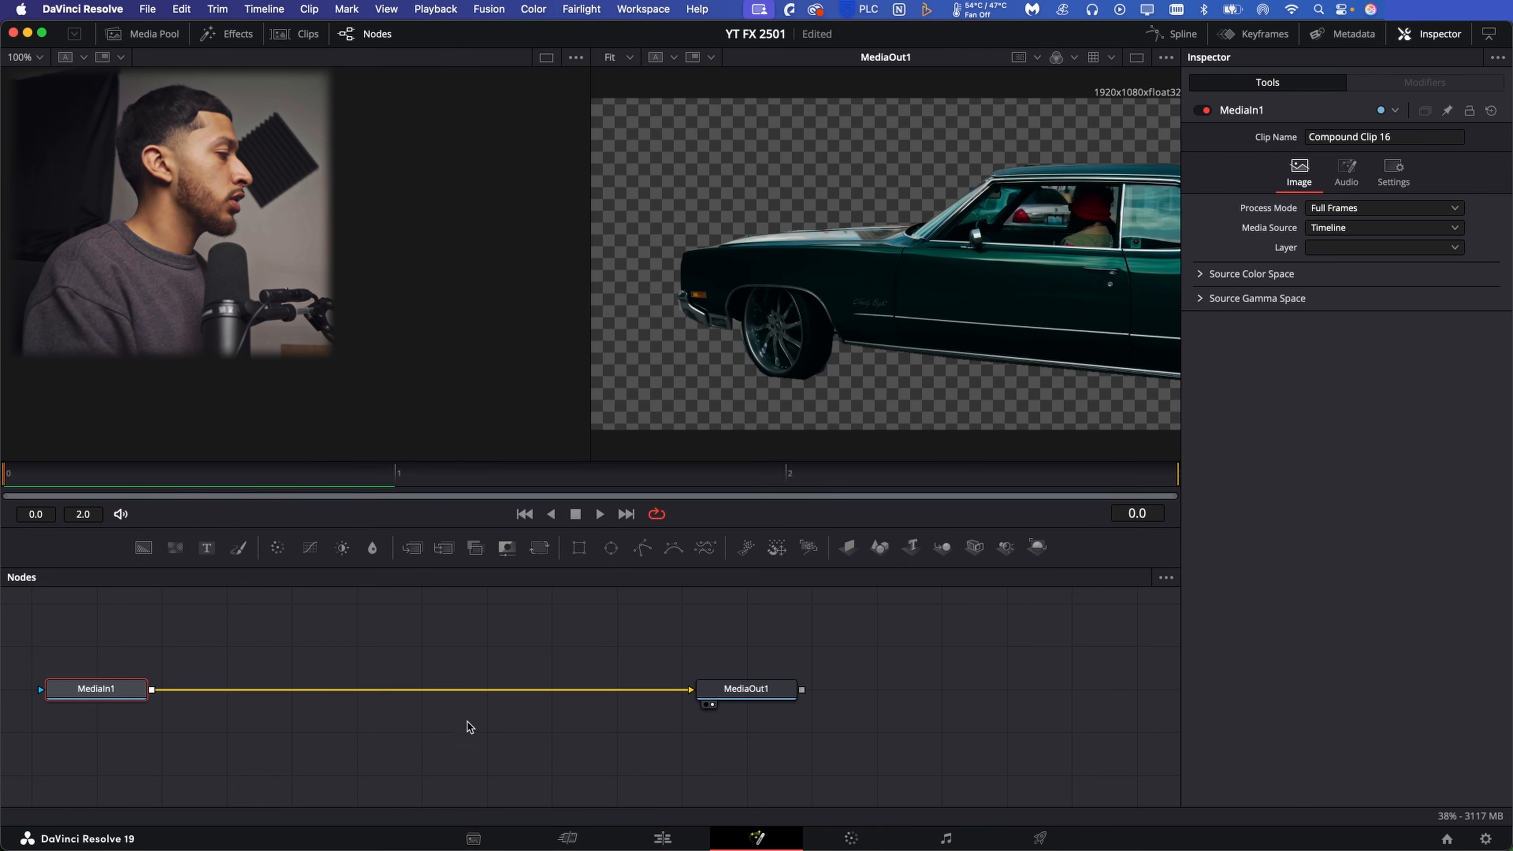
key("shift+space")
type("Transform")
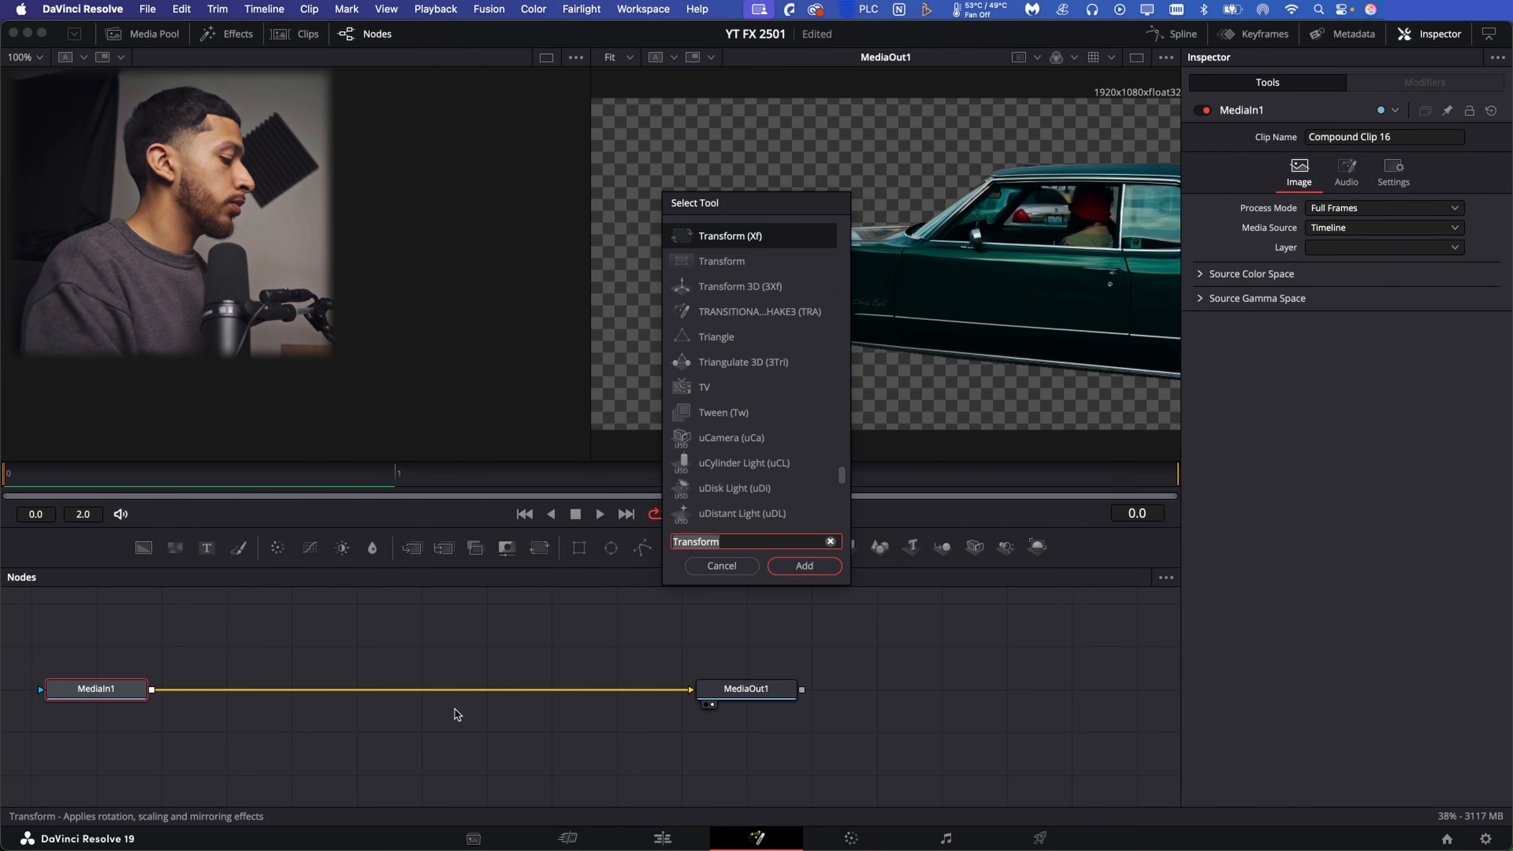
key("Return")
Keyframe the car's Center and Pivot at frame 0, and push it off-screen horizontally at frame 2 by raising Center X.
left_click(1484, 197)
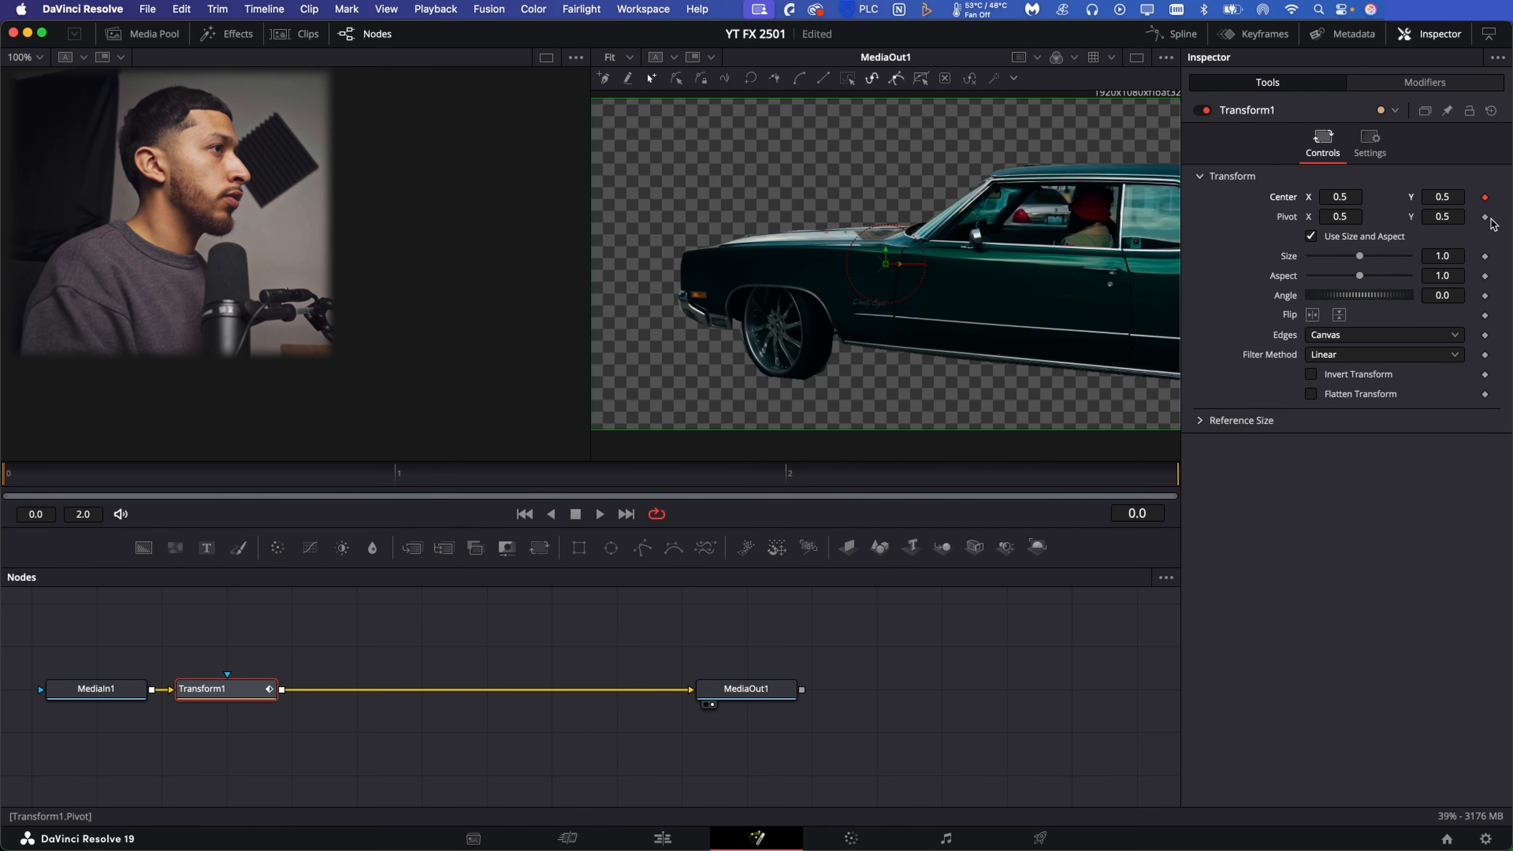
left_click(1485, 217)
key("End")
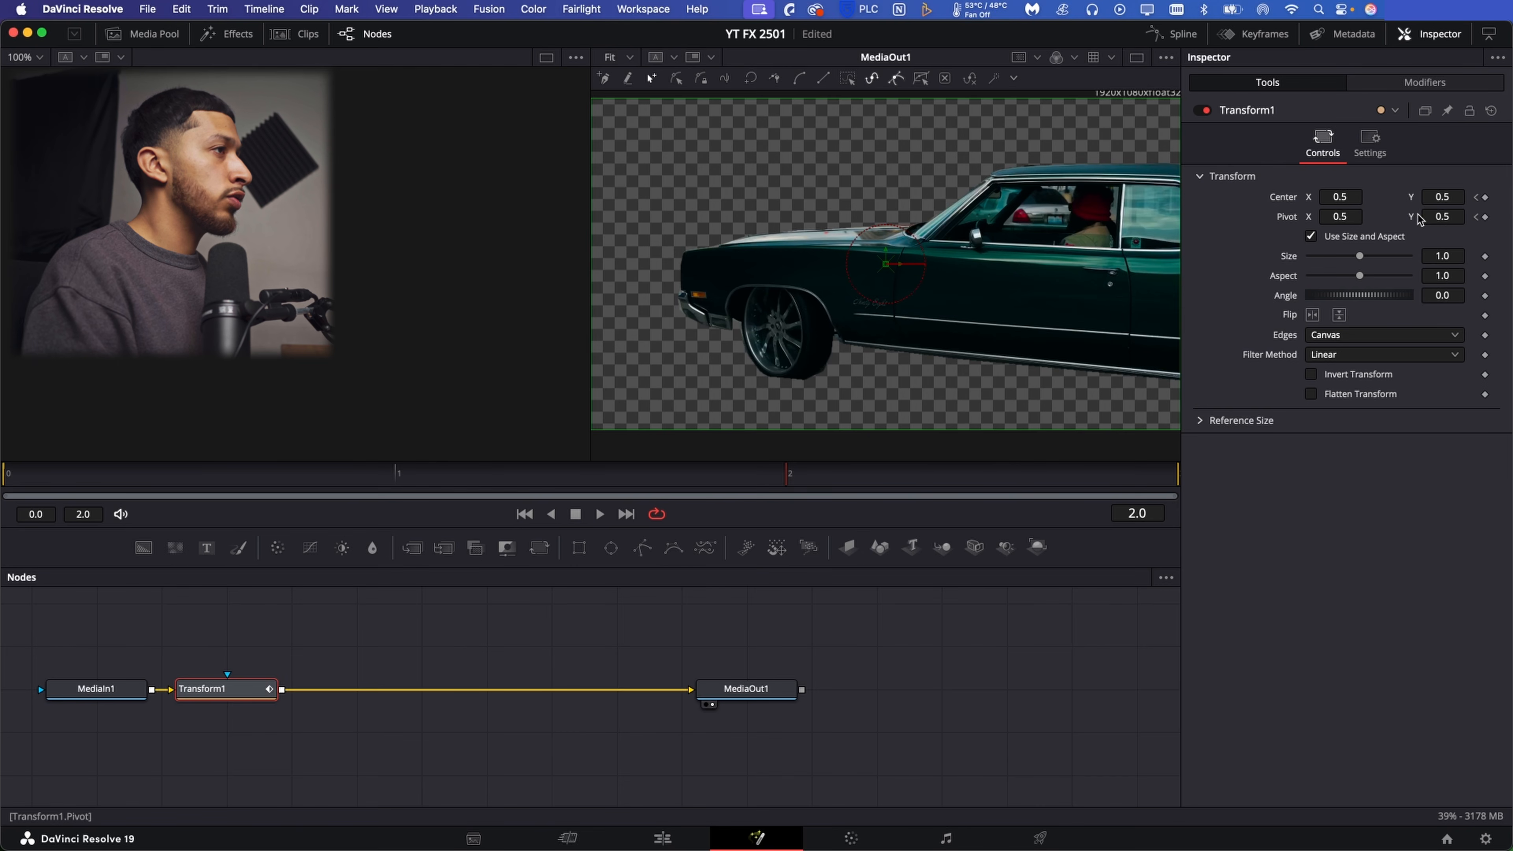
left_click_drag(1440, 218, 1465, 218)
key("super+z")
left_click_drag(1337, 196, 1461, 196)
Enable Motion Blur with Quality 3 on the side-view car's Transform node and adjust the Shutter Angle.
left_click(1368, 147)
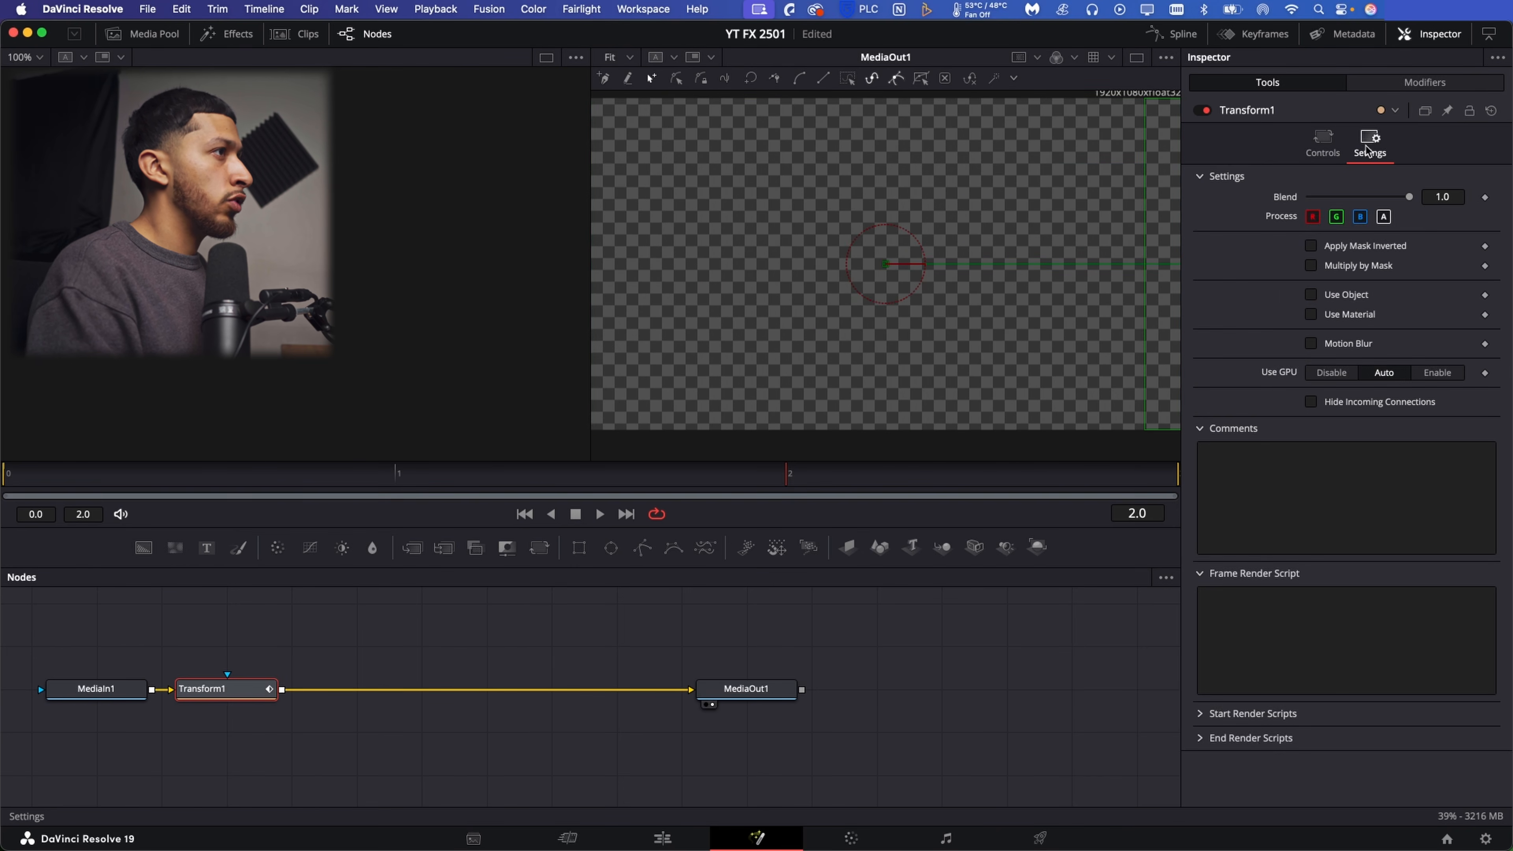
left_click(1310, 343)
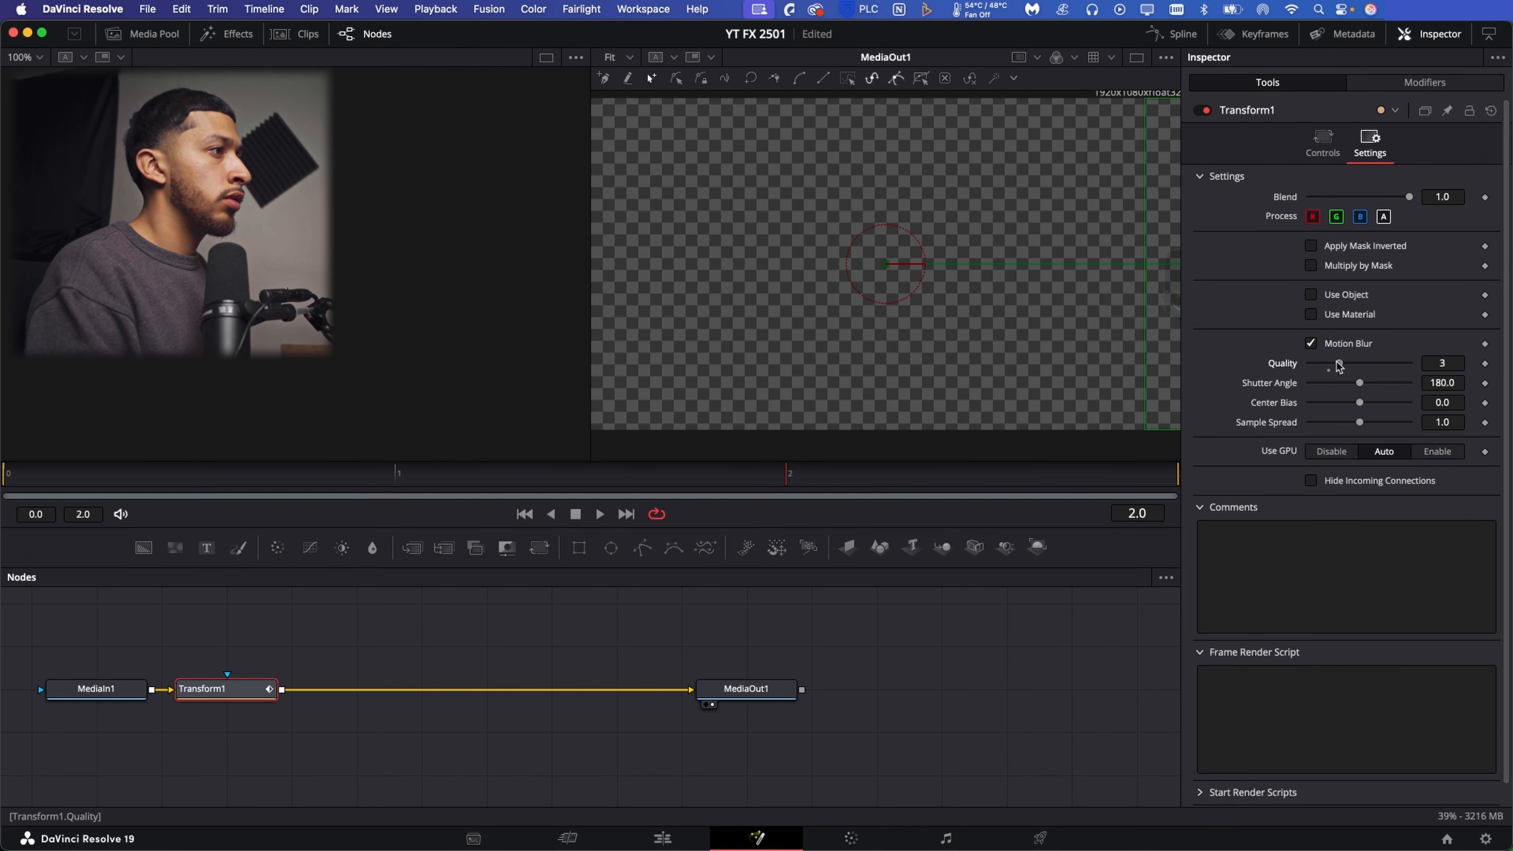
left_click_drag(1360, 383, 1348, 388)
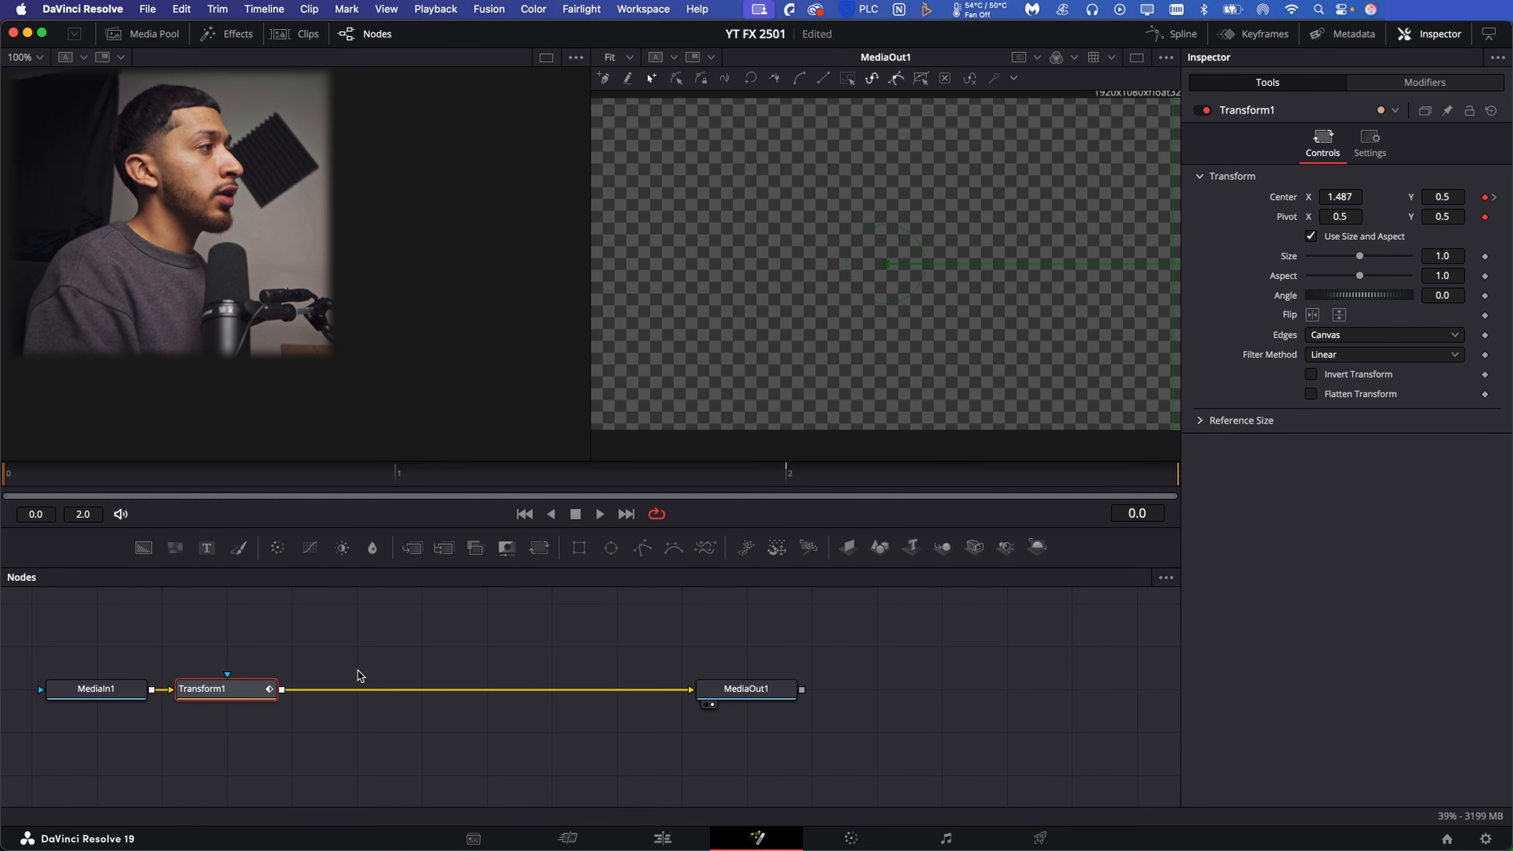
Ease the car's Center displacement curve in the Spline editor by flattening both keyframe handles, and preview the move up to frame 2.
left_click(1171, 33)
left_click(615, 618)
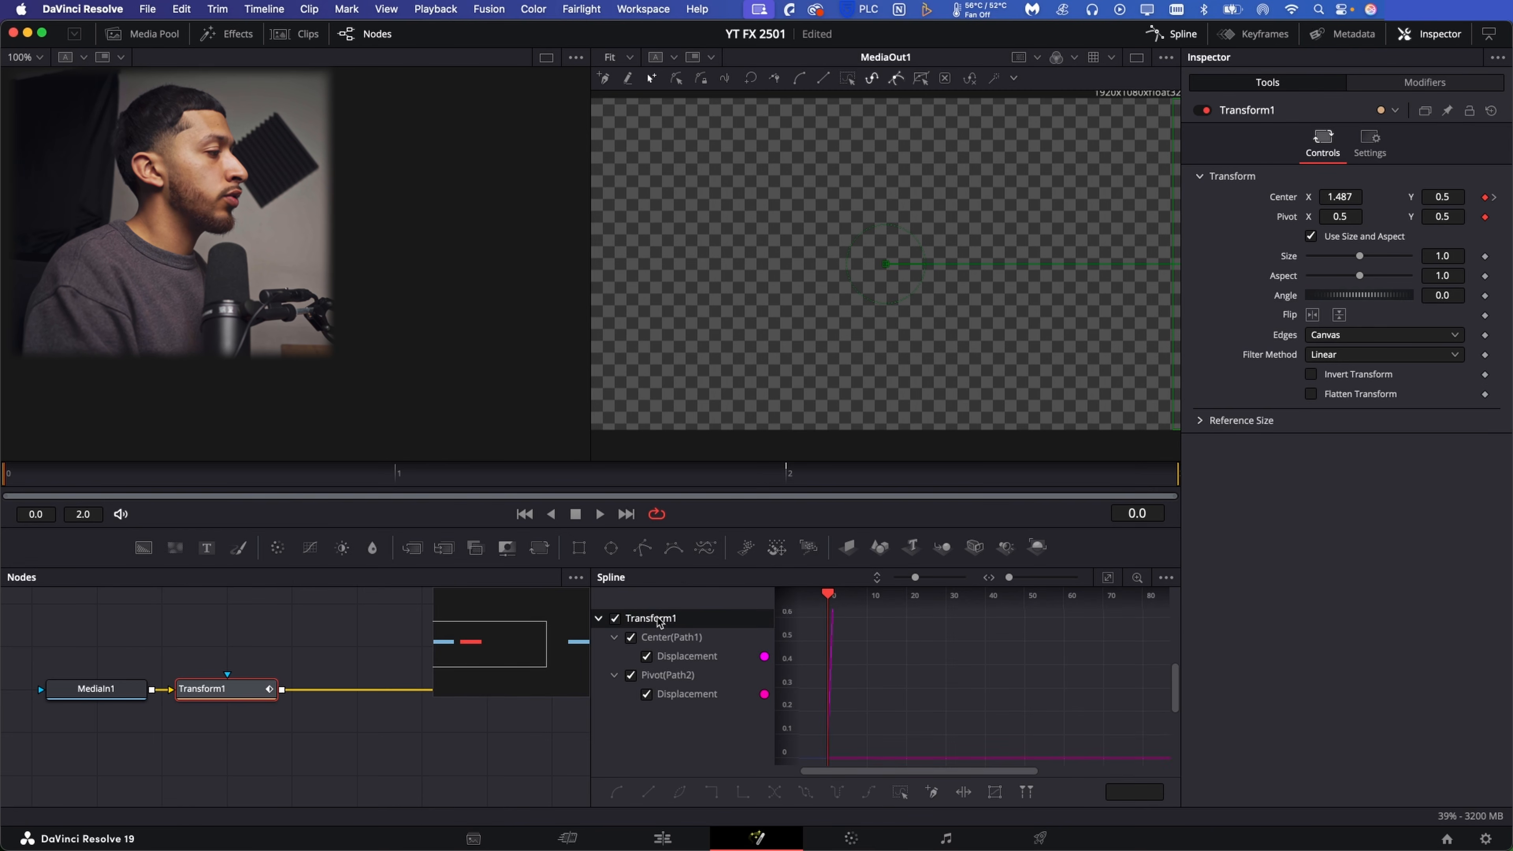
left_click(1109, 578)
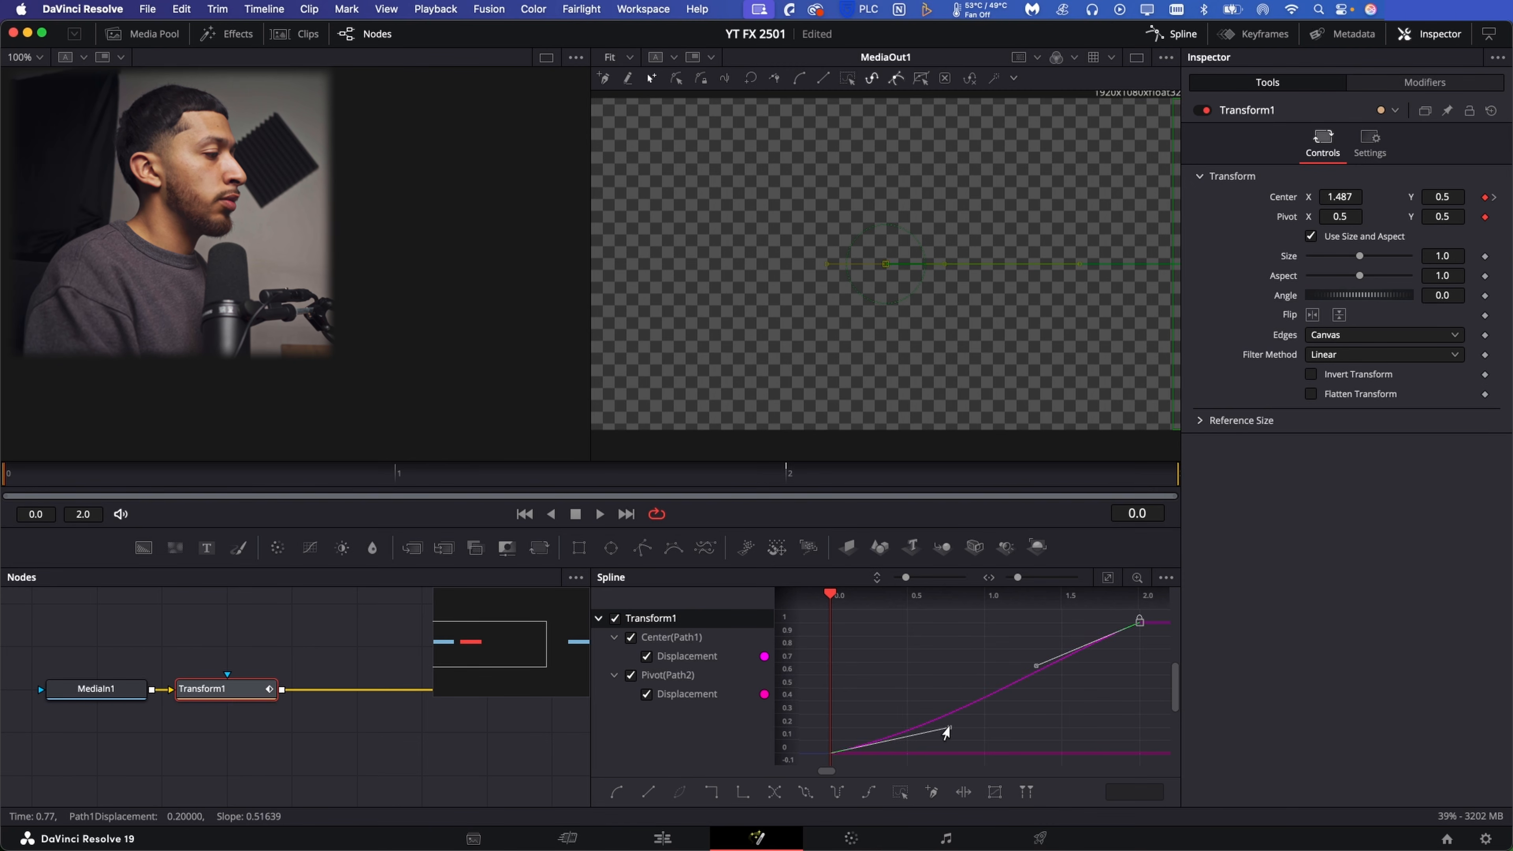
left_click_drag(951, 725, 953, 738)
left_click_drag(1036, 666, 1020, 644)
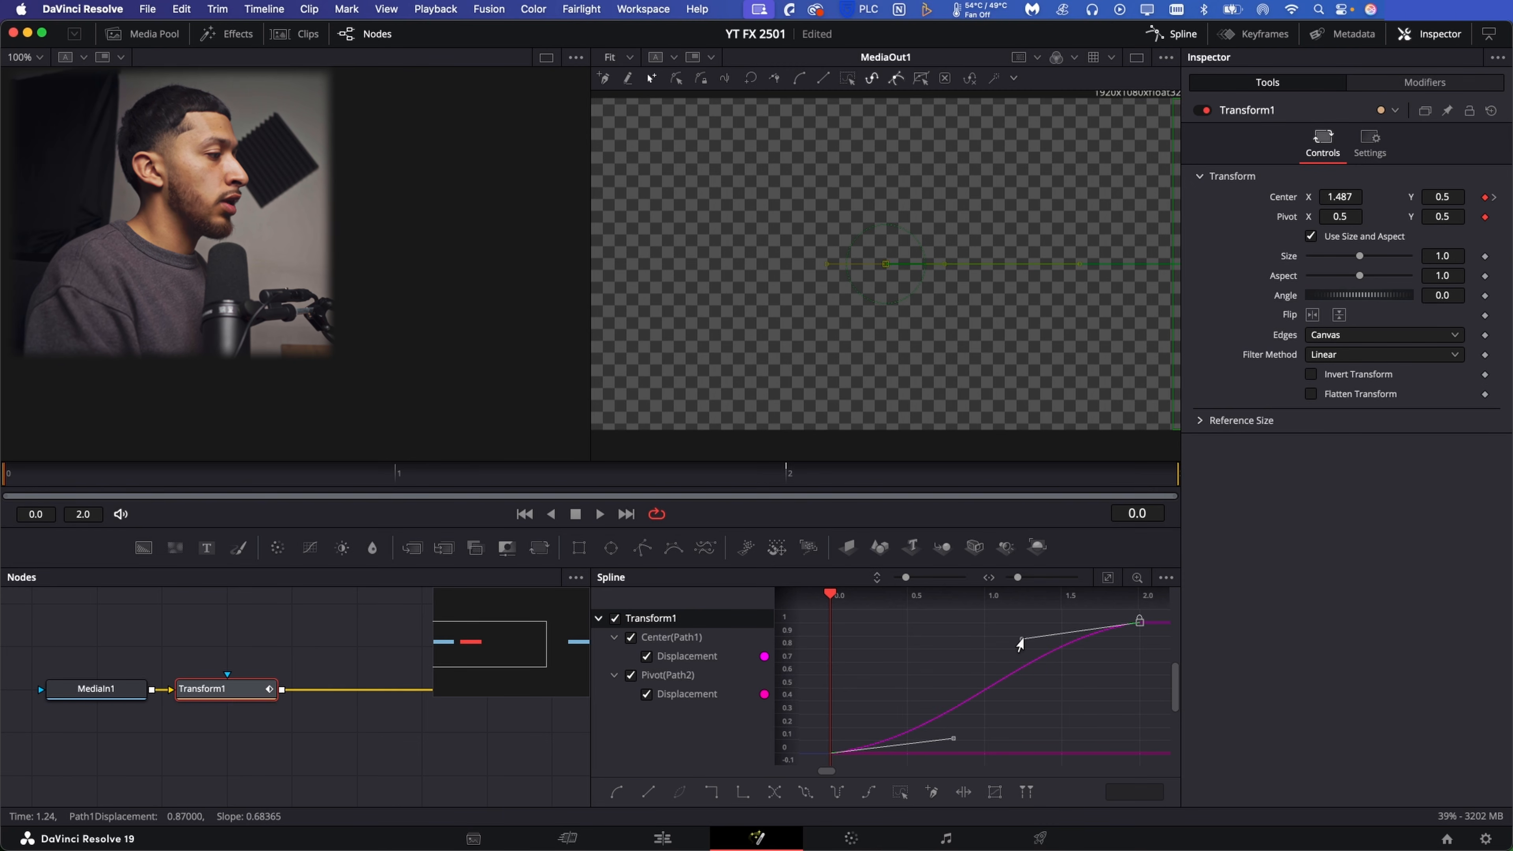
left_click_drag(832, 598, 1141, 593)
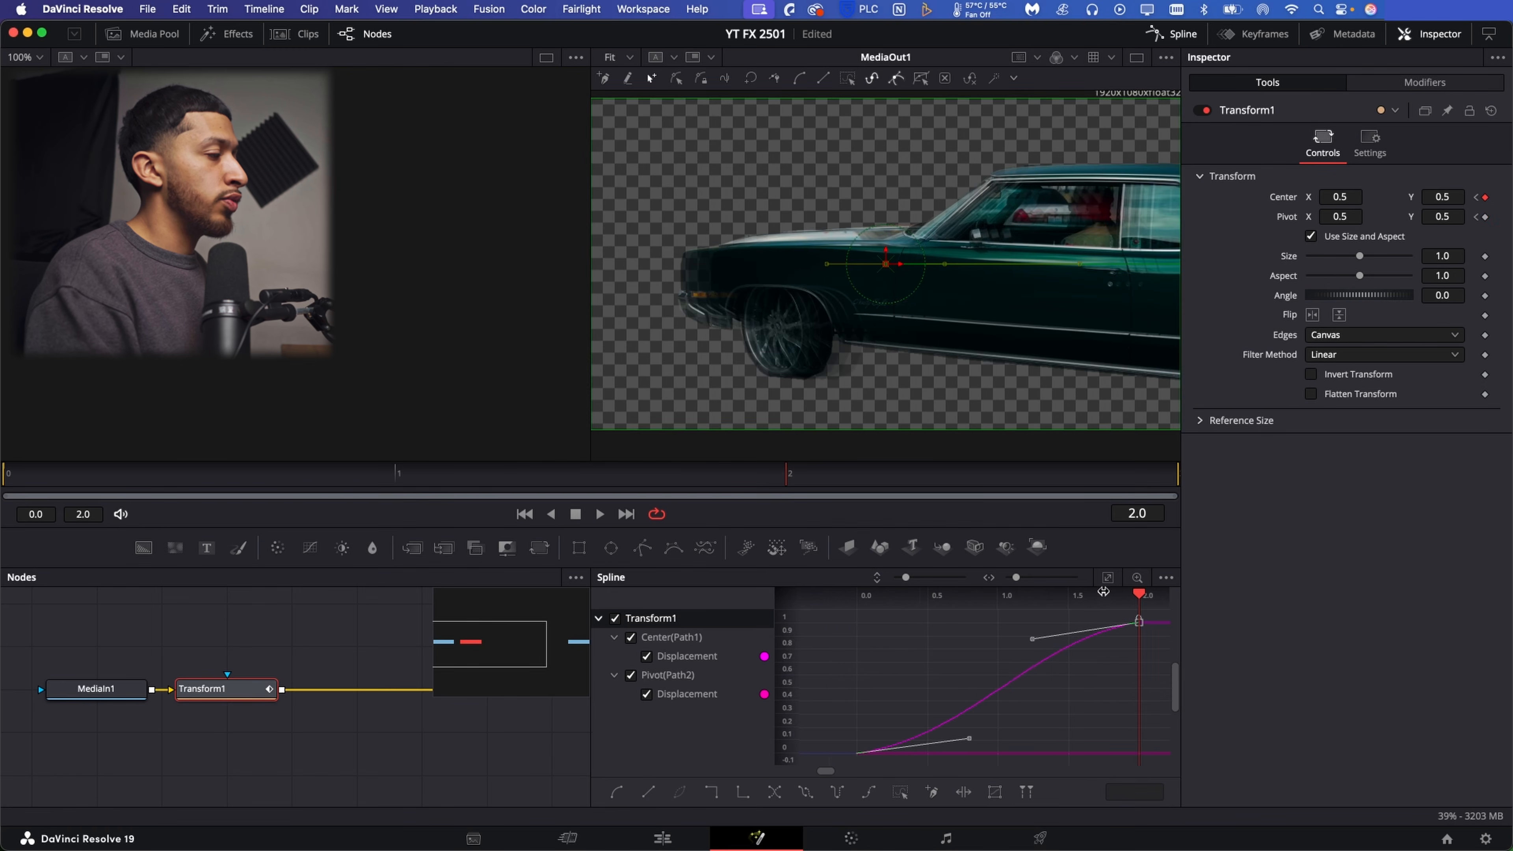
Open the Video 2 clip at 01:00:25:16 on the Color page and add an alpha output to its node graph.
key("shift+4")
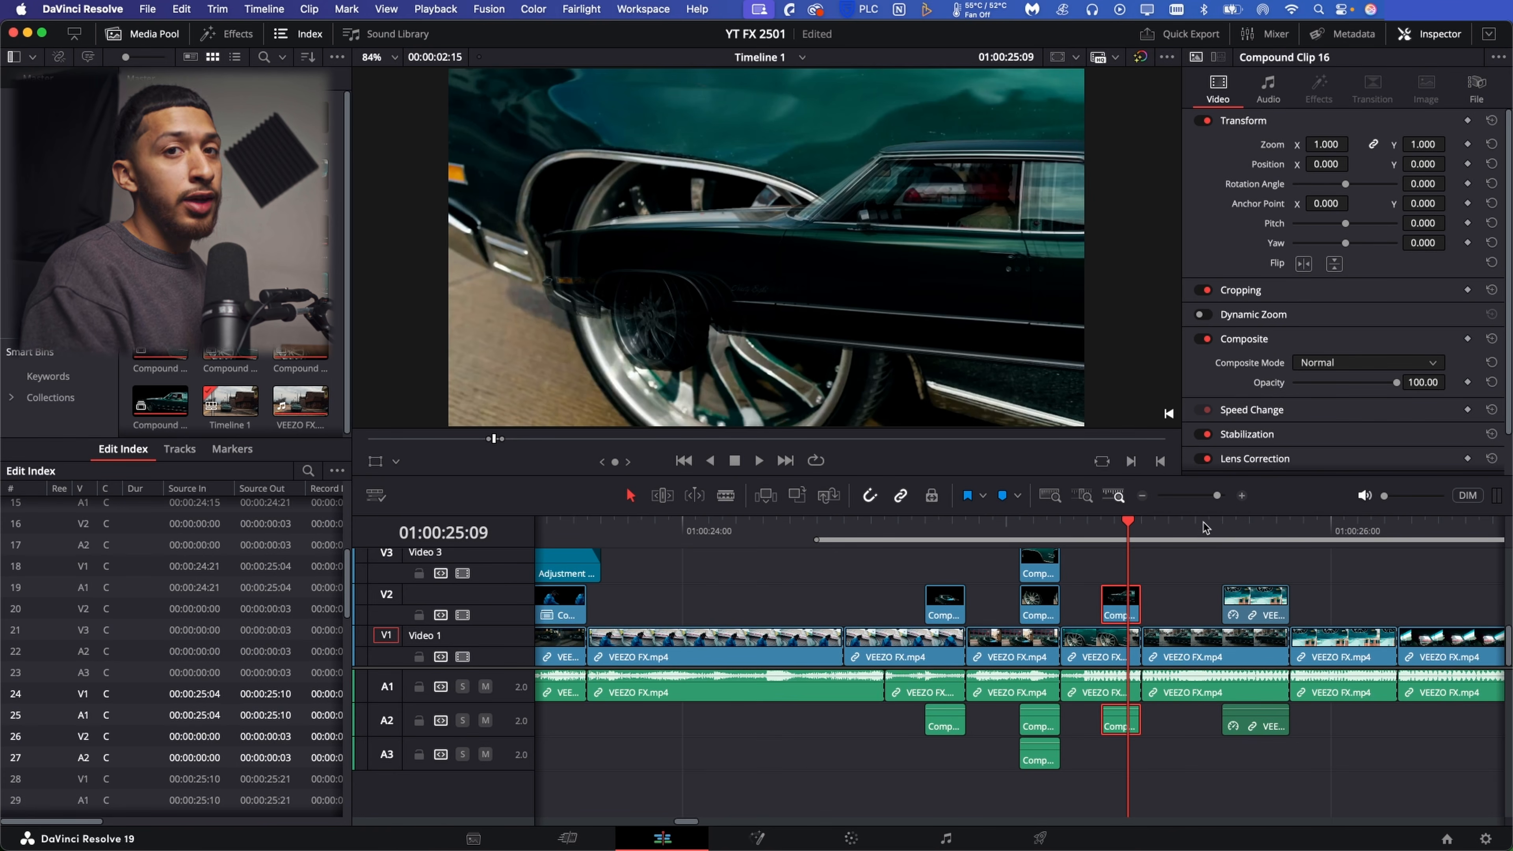
left_click(1222, 529)
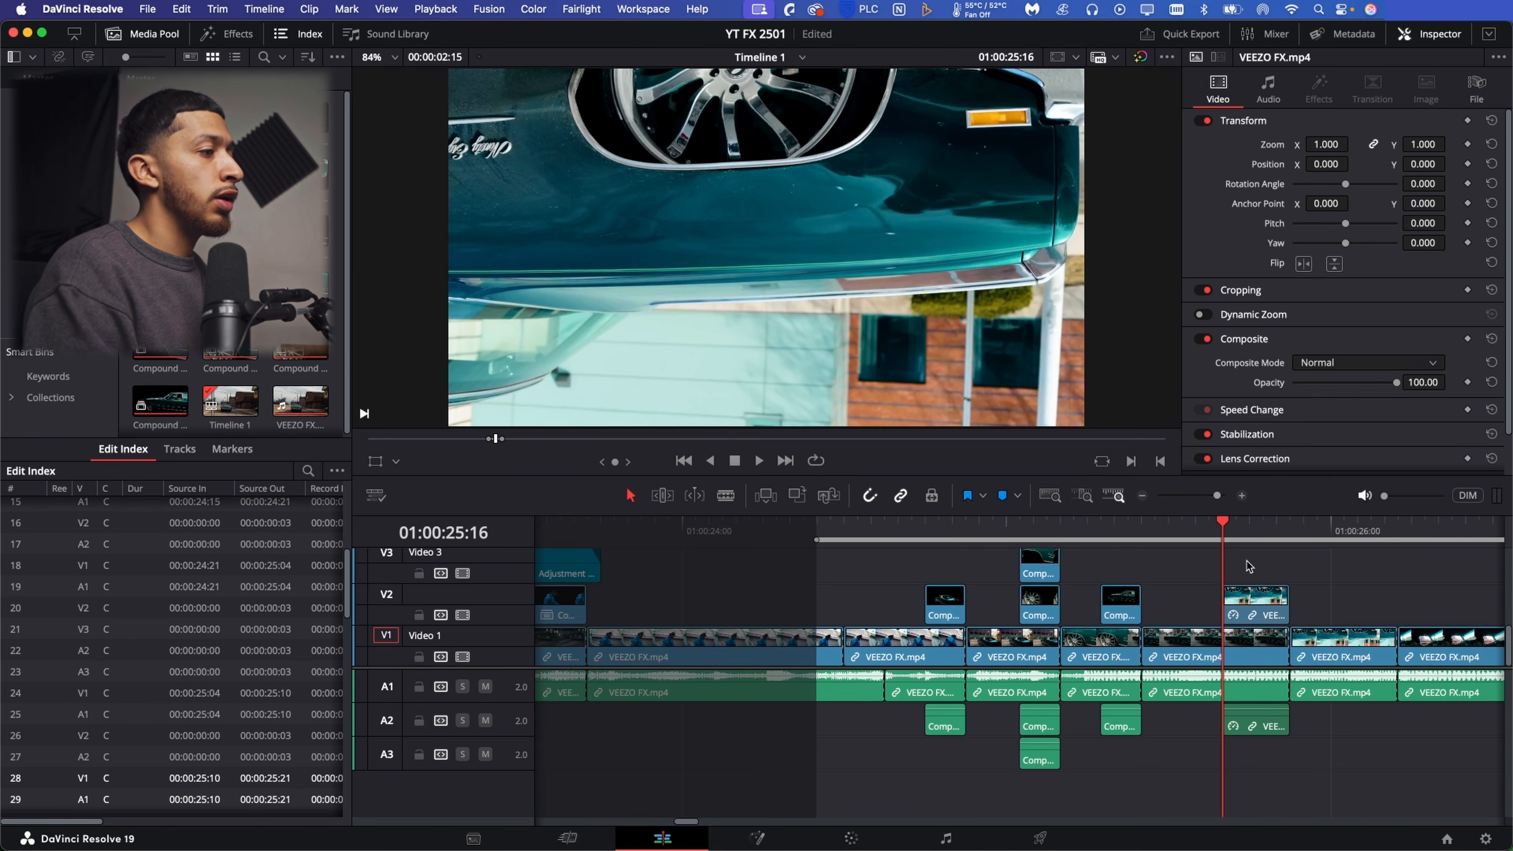
left_click(1237, 607)
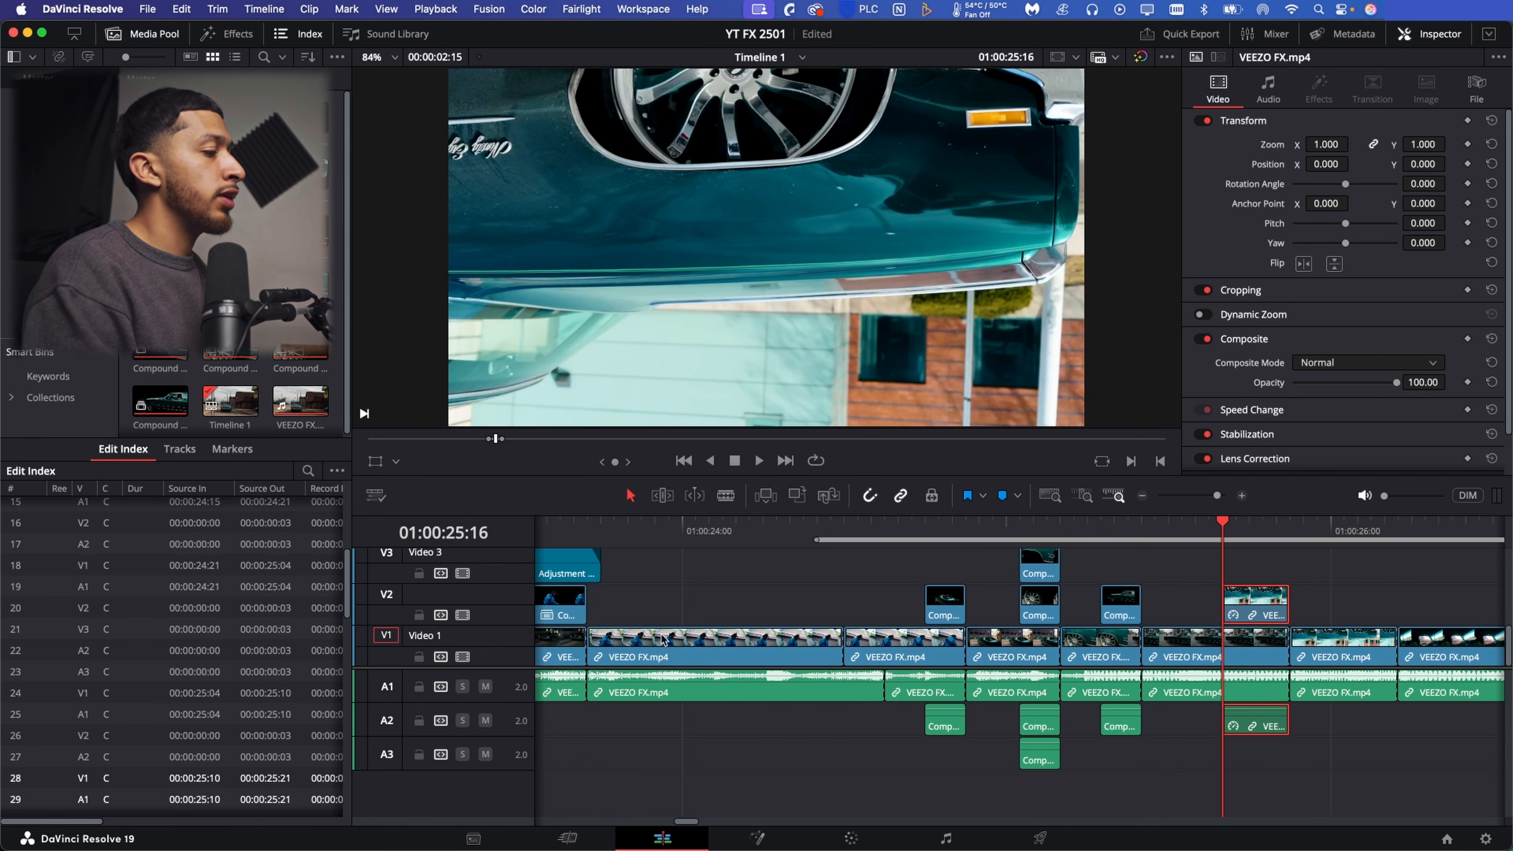
left_click(850, 838)
right_click(1037, 280)
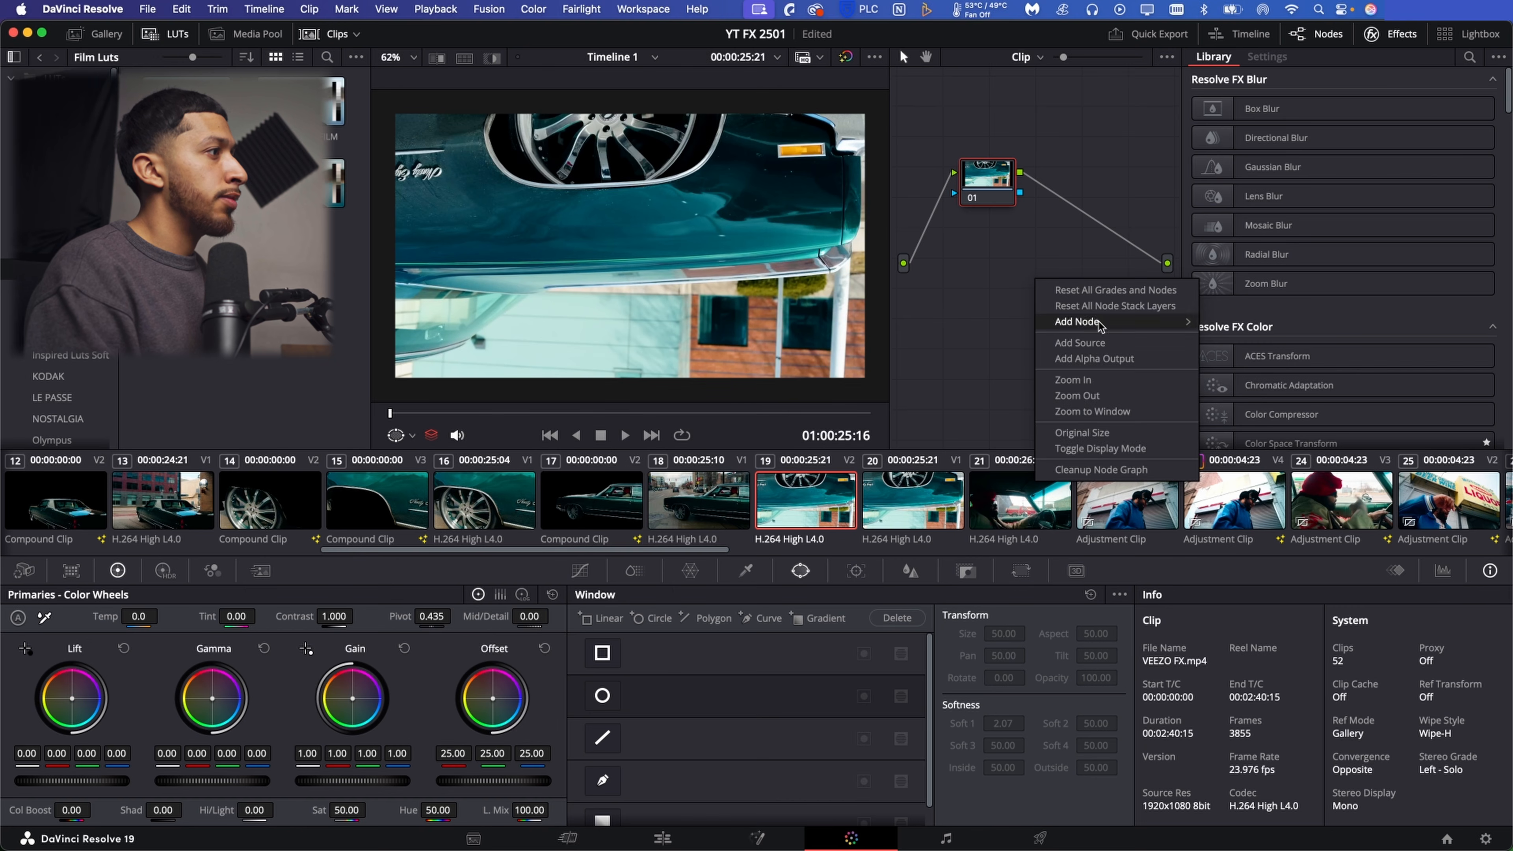
left_click(1096, 358)
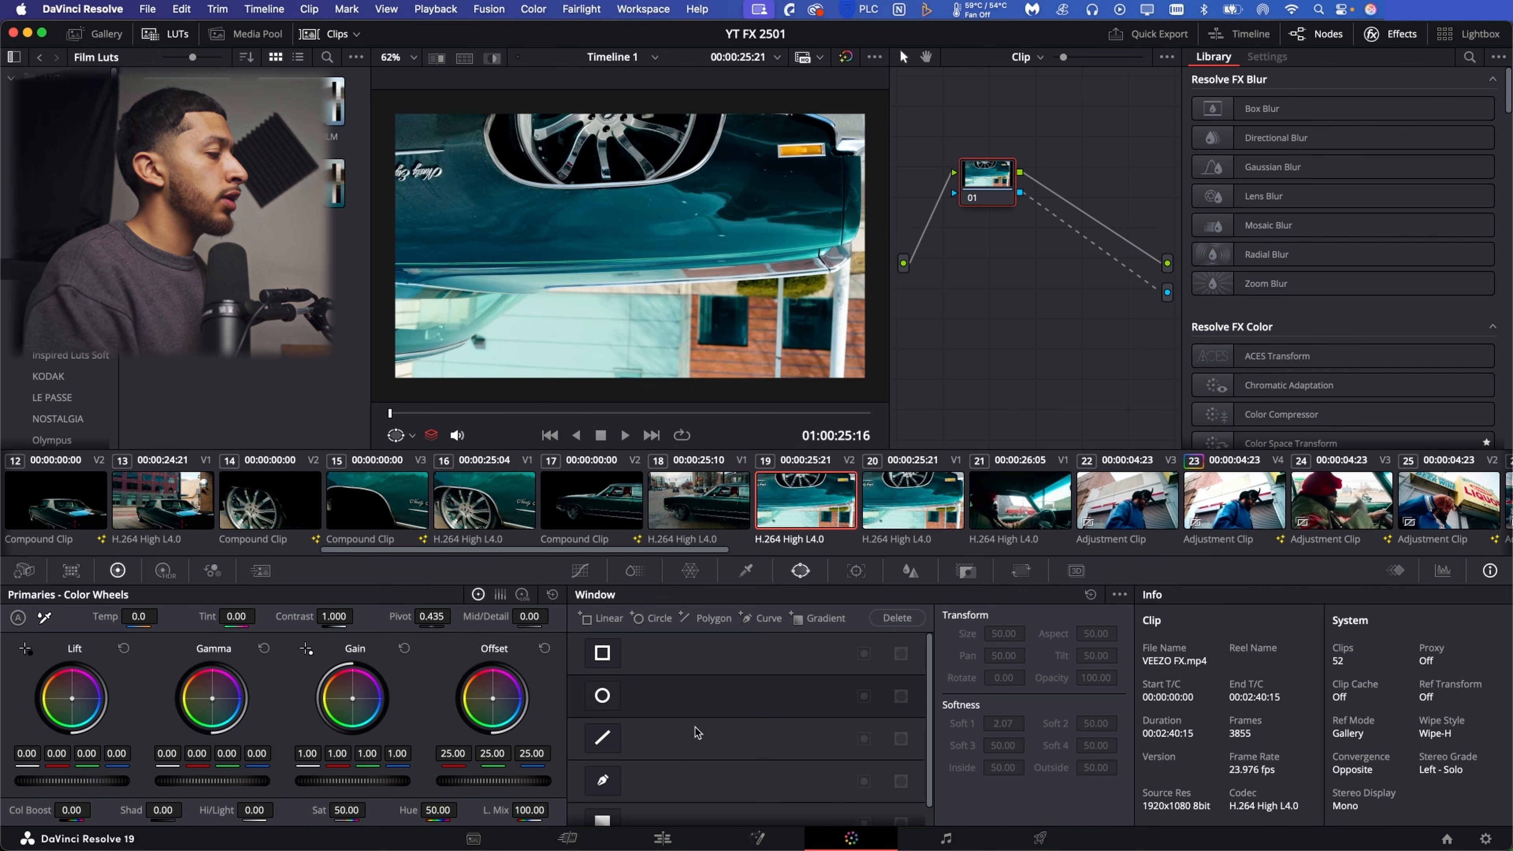
Trace a closed pen window around the upside-down car, following its front end and lower outline, and slightly adjust the Inside softness.
left_click(602, 779)
left_click(869, 111)
left_click(862, 158)
left_click(862, 194)
left_click(860, 219)
left_click(854, 238)
left_click(850, 257)
left_click(839, 268)
left_click(822, 274)
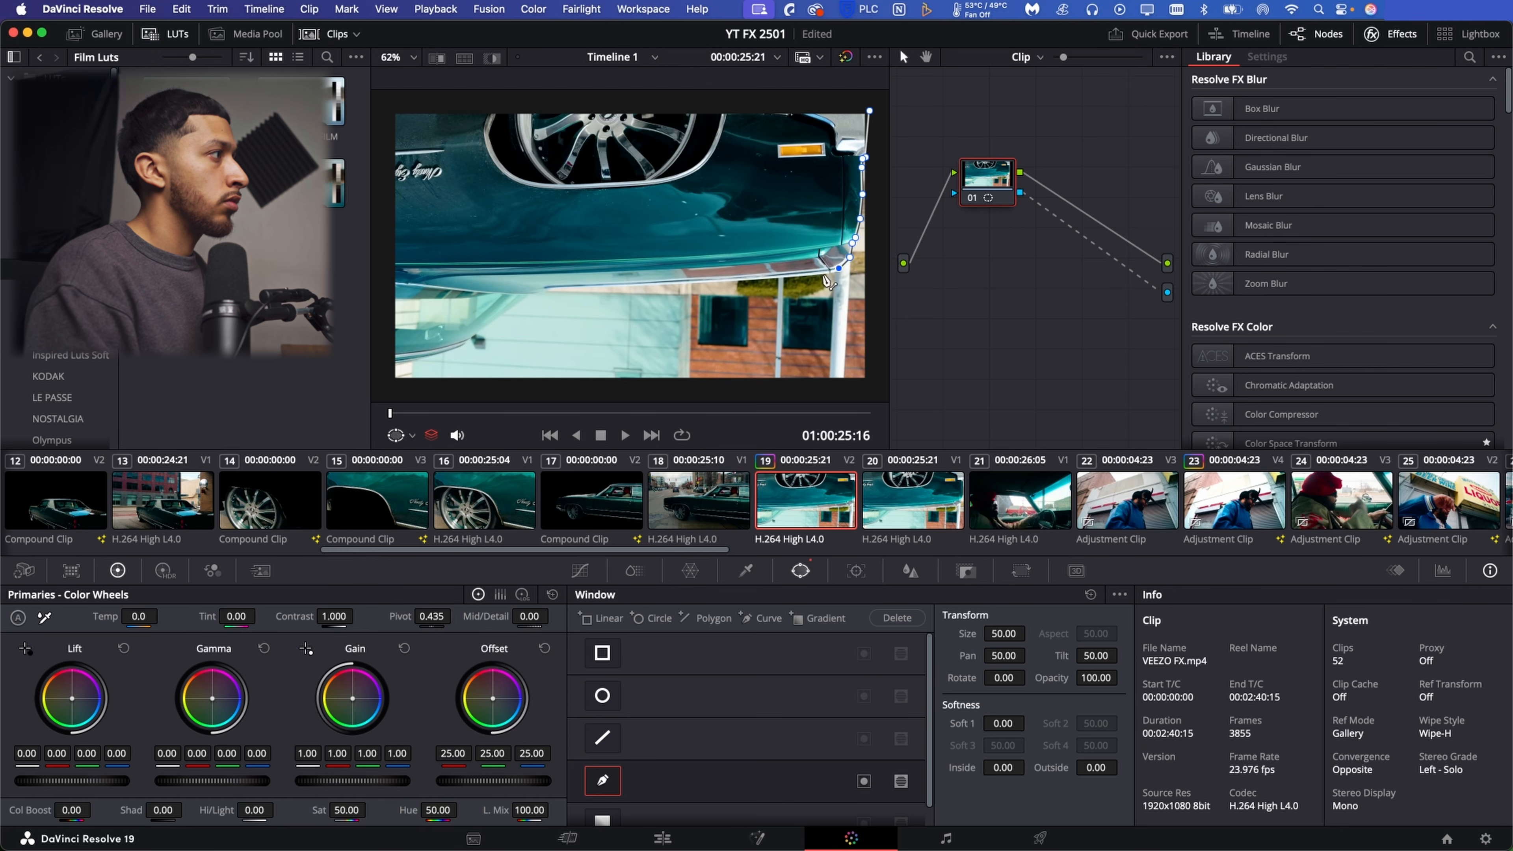
left_click(761, 279)
left_click(739, 281)
left_click(710, 283)
left_click(663, 284)
left_click(631, 285)
left_click(590, 289)
left_click(559, 289)
left_click(544, 293)
left_click(535, 295)
left_click(527, 299)
left_click(515, 303)
left_click(503, 312)
left_click(486, 327)
left_click(478, 332)
left_click(466, 344)
left_click(435, 355)
left_click(414, 359)
left_click(395, 363)
left_click(388, 345)
left_click(387, 103)
left_click(870, 110)
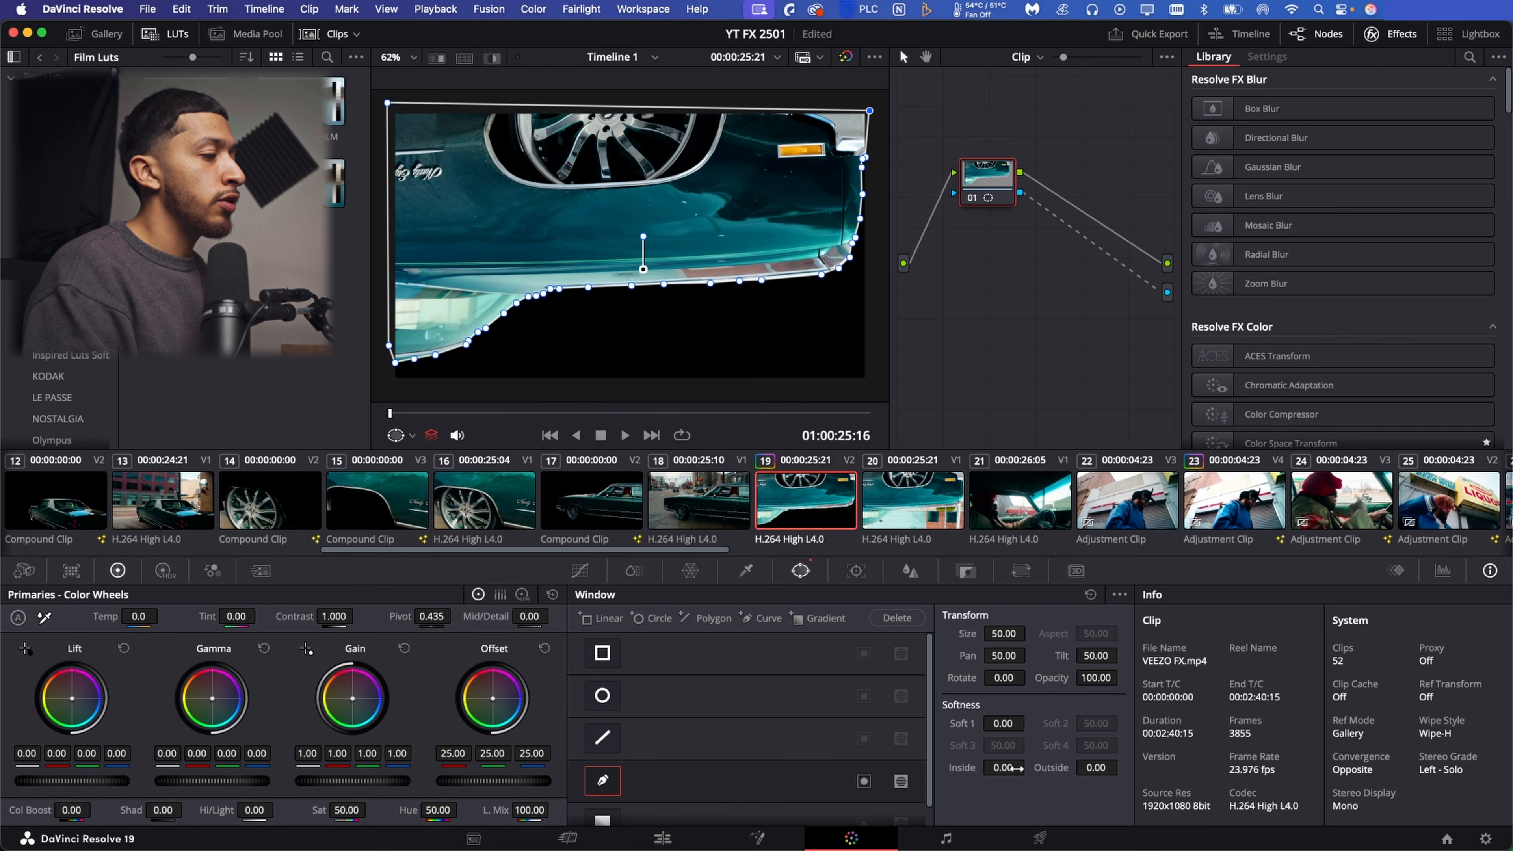
left_click_drag(1016, 767, 1020, 767)
Turn the masked upside-down car clip on Video 2 into a new compound clip on the Edit page.
left_click(663, 839)
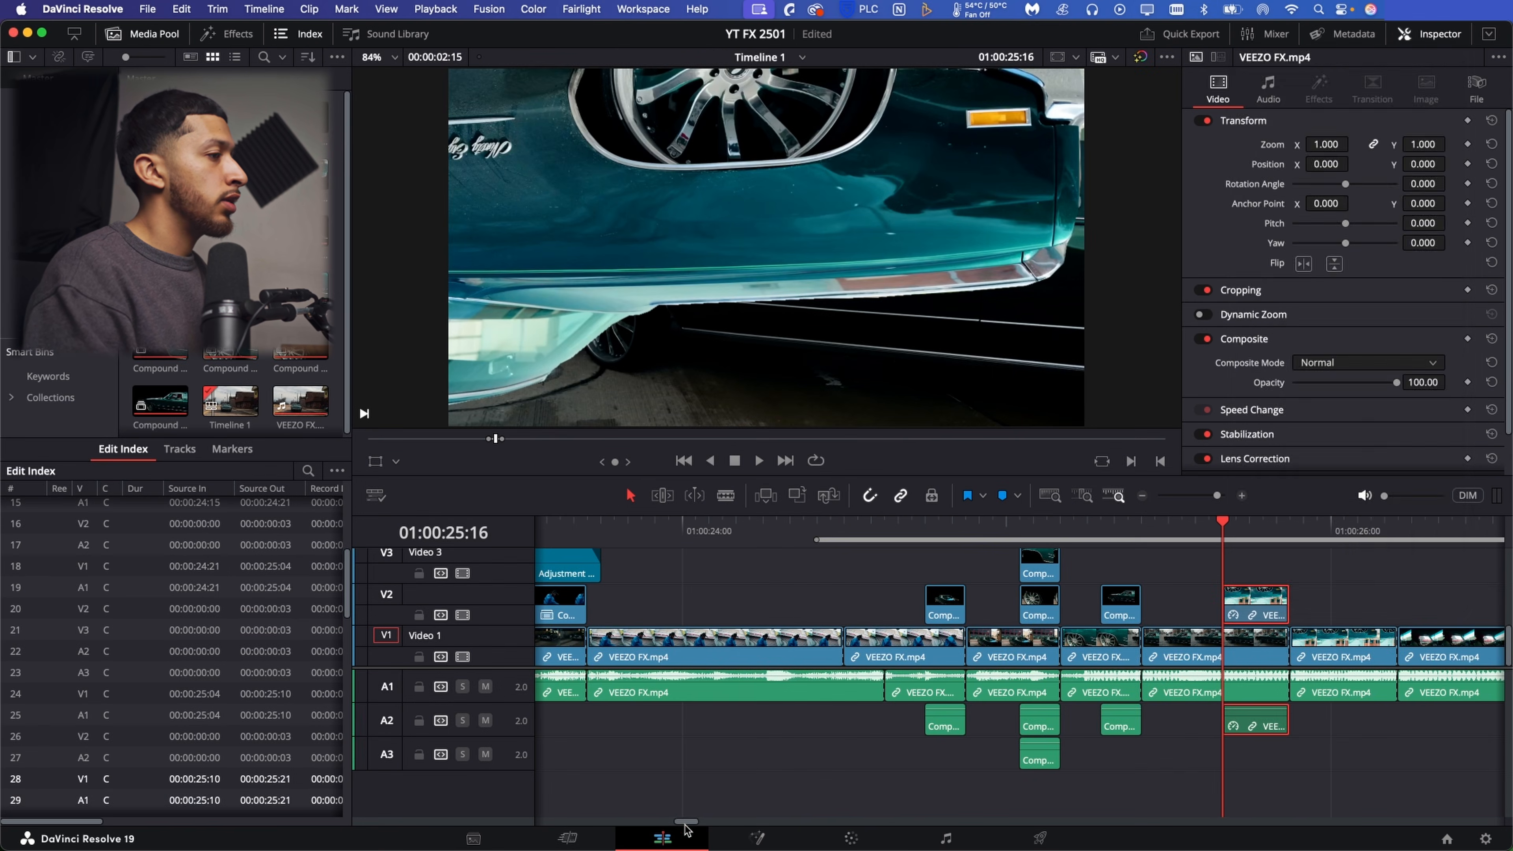
right_click(1242, 607)
left_click(1308, 63)
key("Return")
Add a Transform to the upside-down car compound clip in Fusion and keyframe its Center and Pivot at frames 0 and 4.
left_click(781, 841)
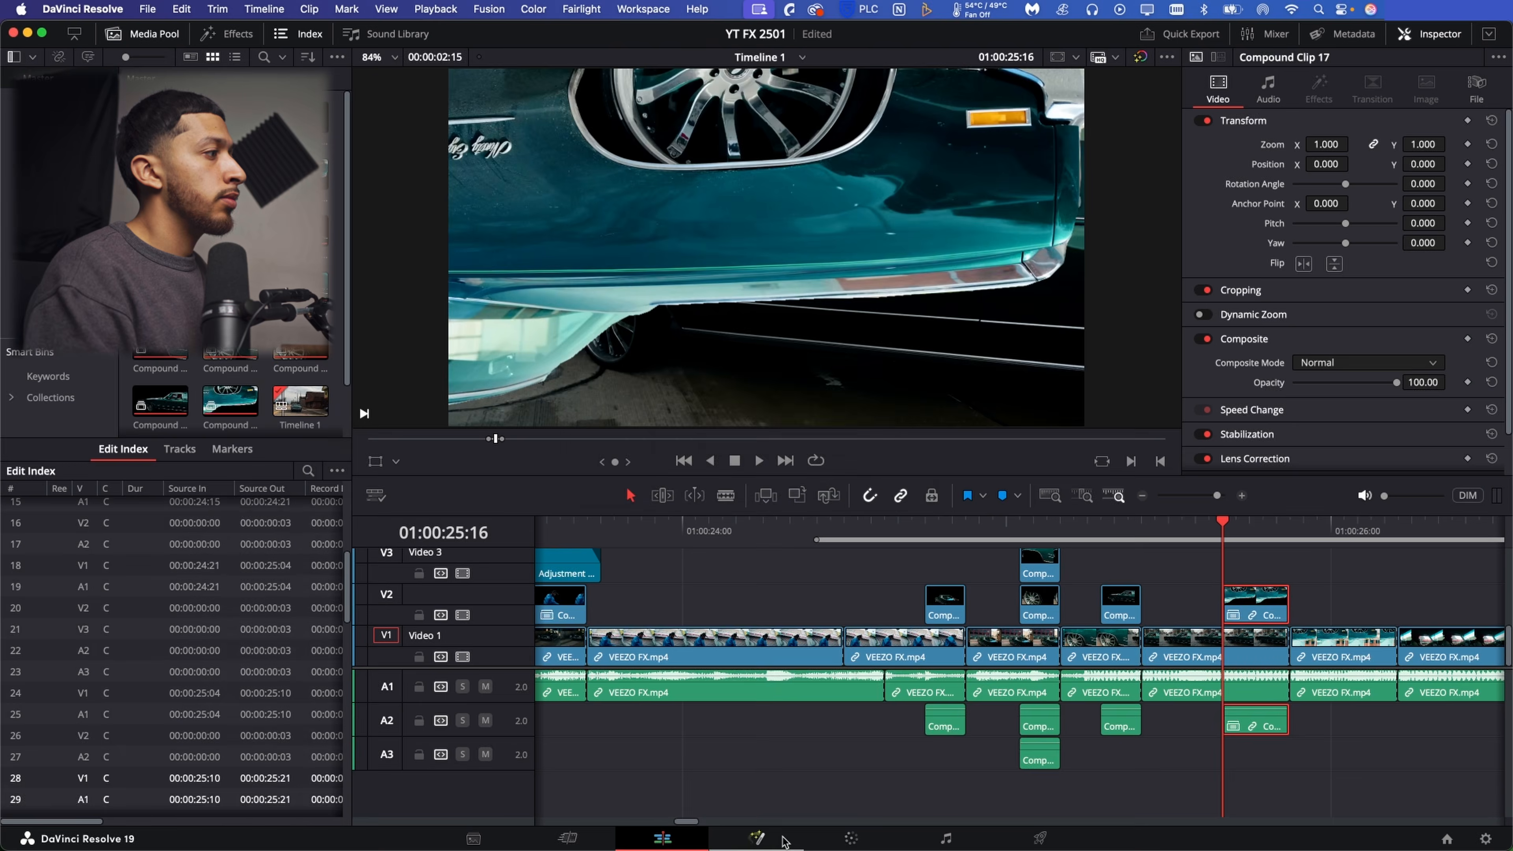
key("shift+space")
type("transform")
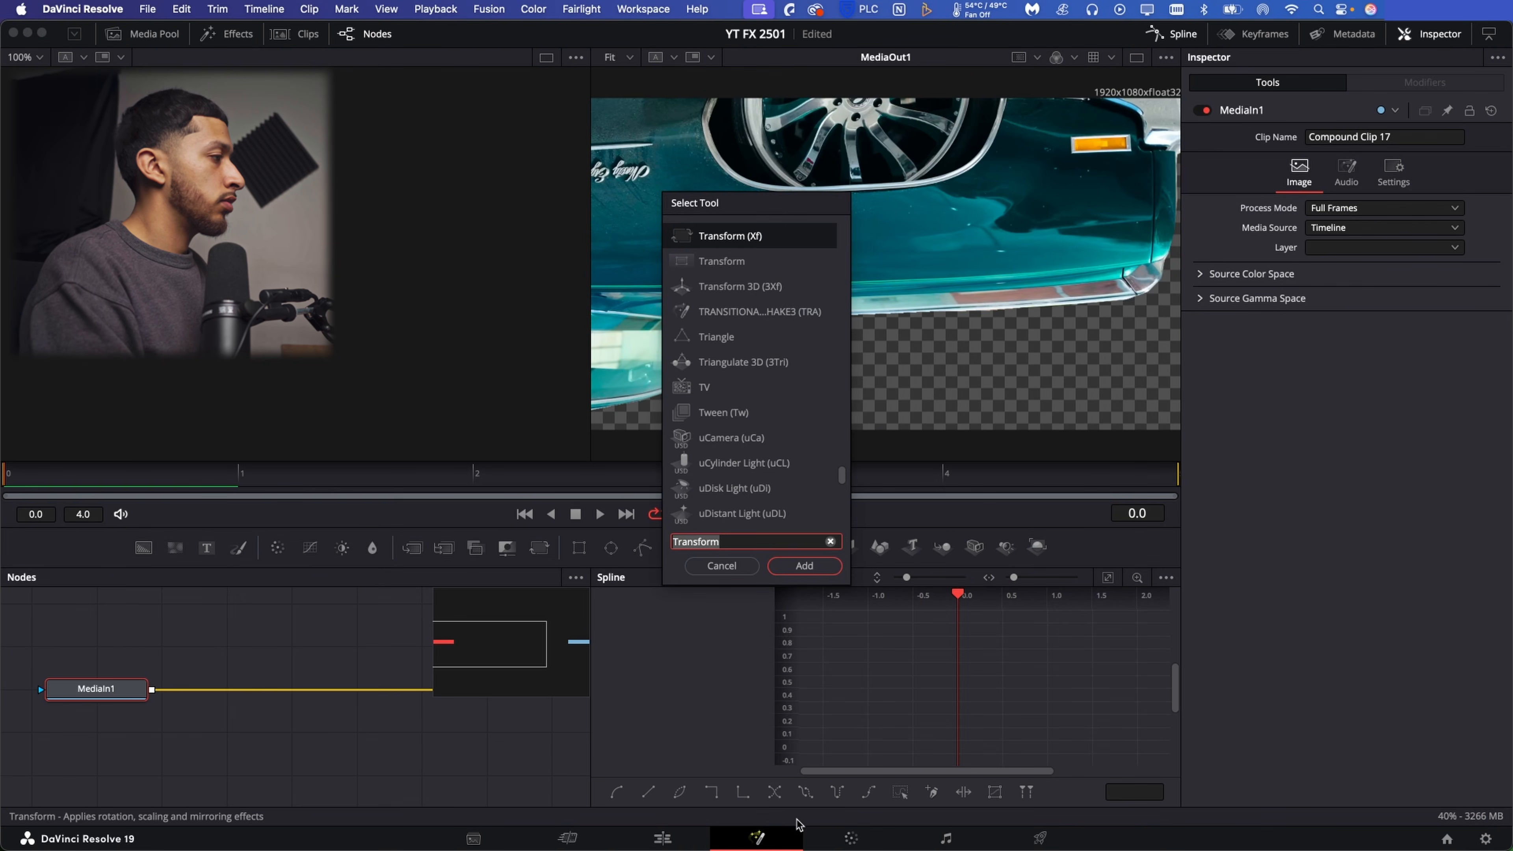
key("Return")
left_click(1484, 197)
left_click(1485, 216)
left_click(1070, 477)
left_click(1485, 197)
left_click(1485, 217)
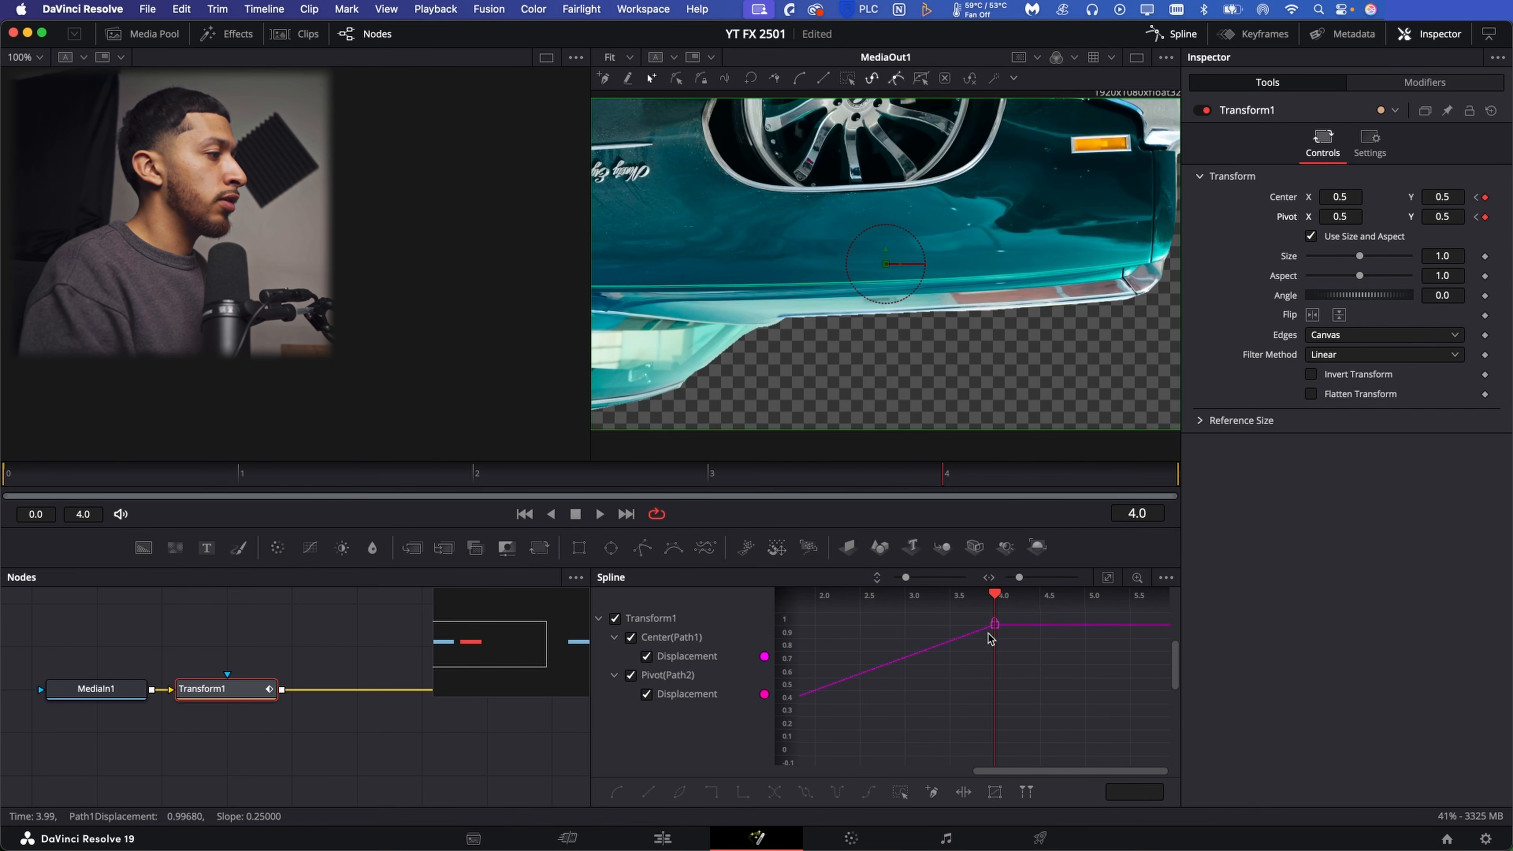
Set the Transform's Center X to about -0.59 at frame 0 so the car starts off-screen.
left_click(1107, 578)
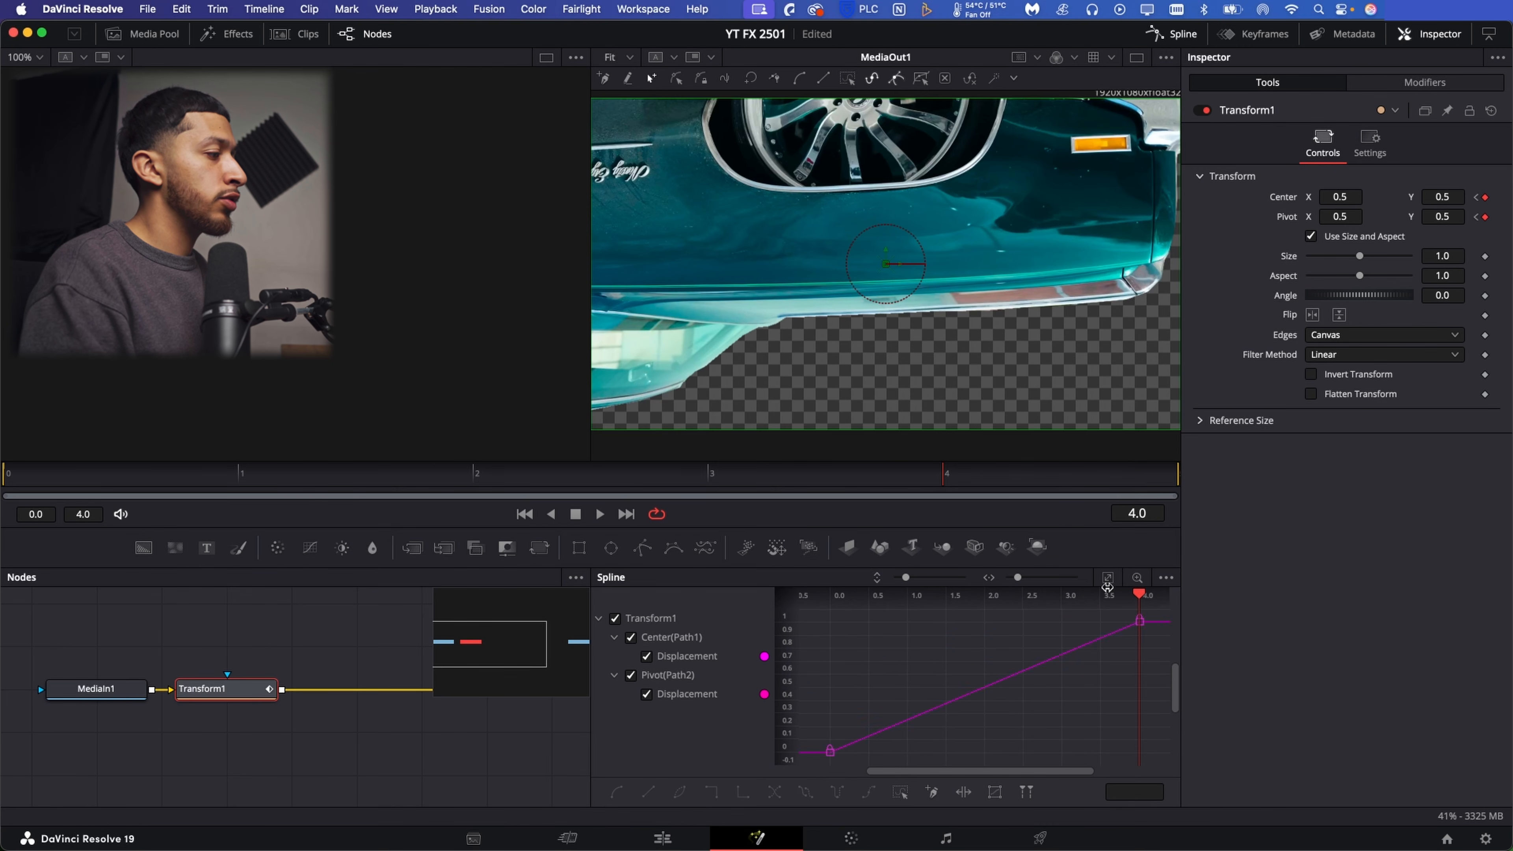
left_click(317, 474)
left_click(179, 475)
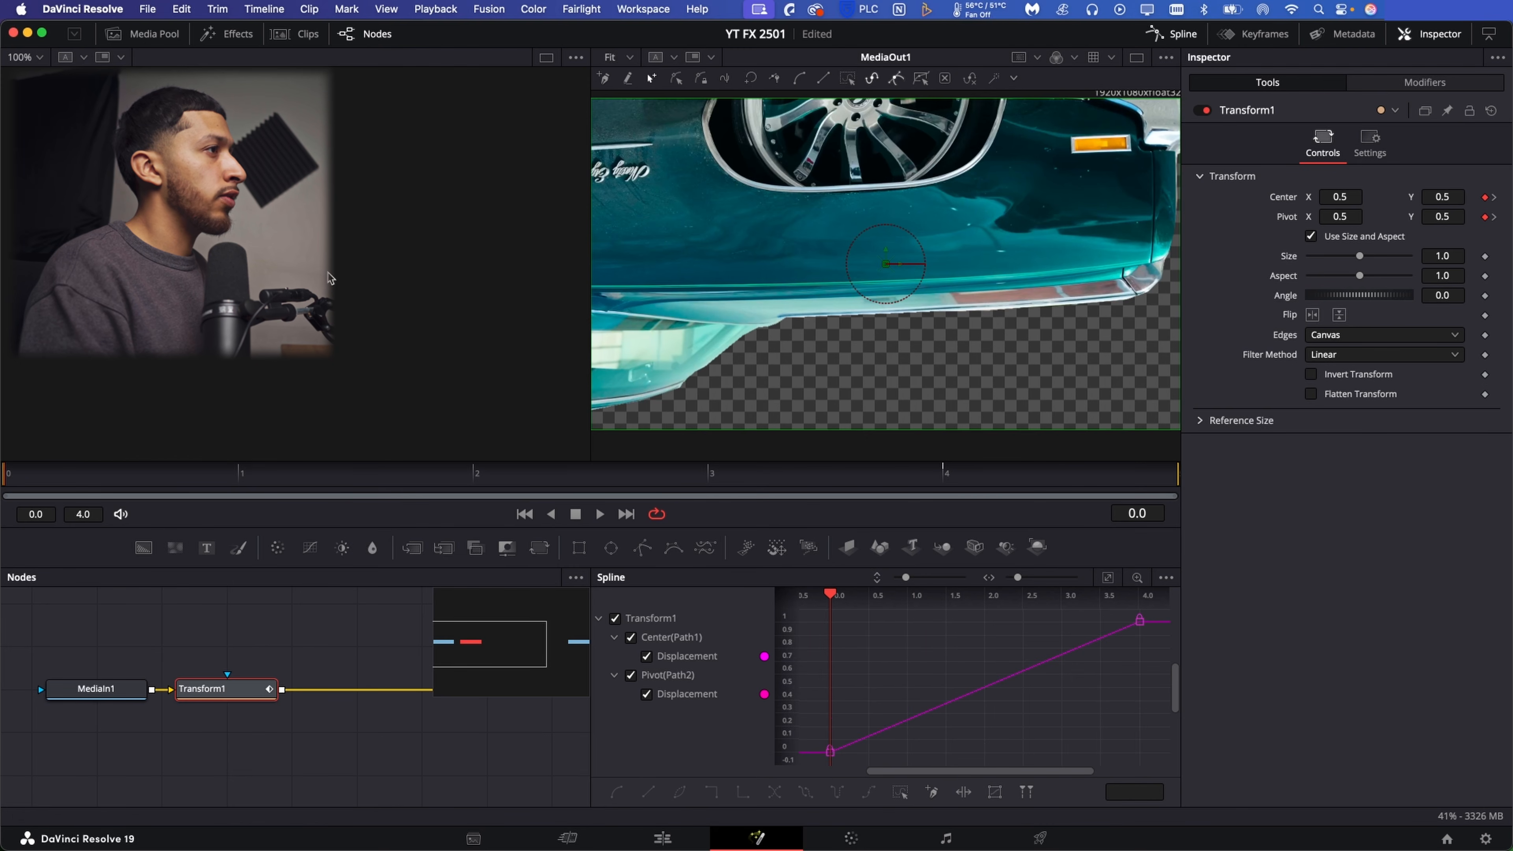
mouse_move(1349, 200)
left_mouse_down()
mouse_move(1316, 202)
mouse_move(1352, 202)
left_mouse_up()
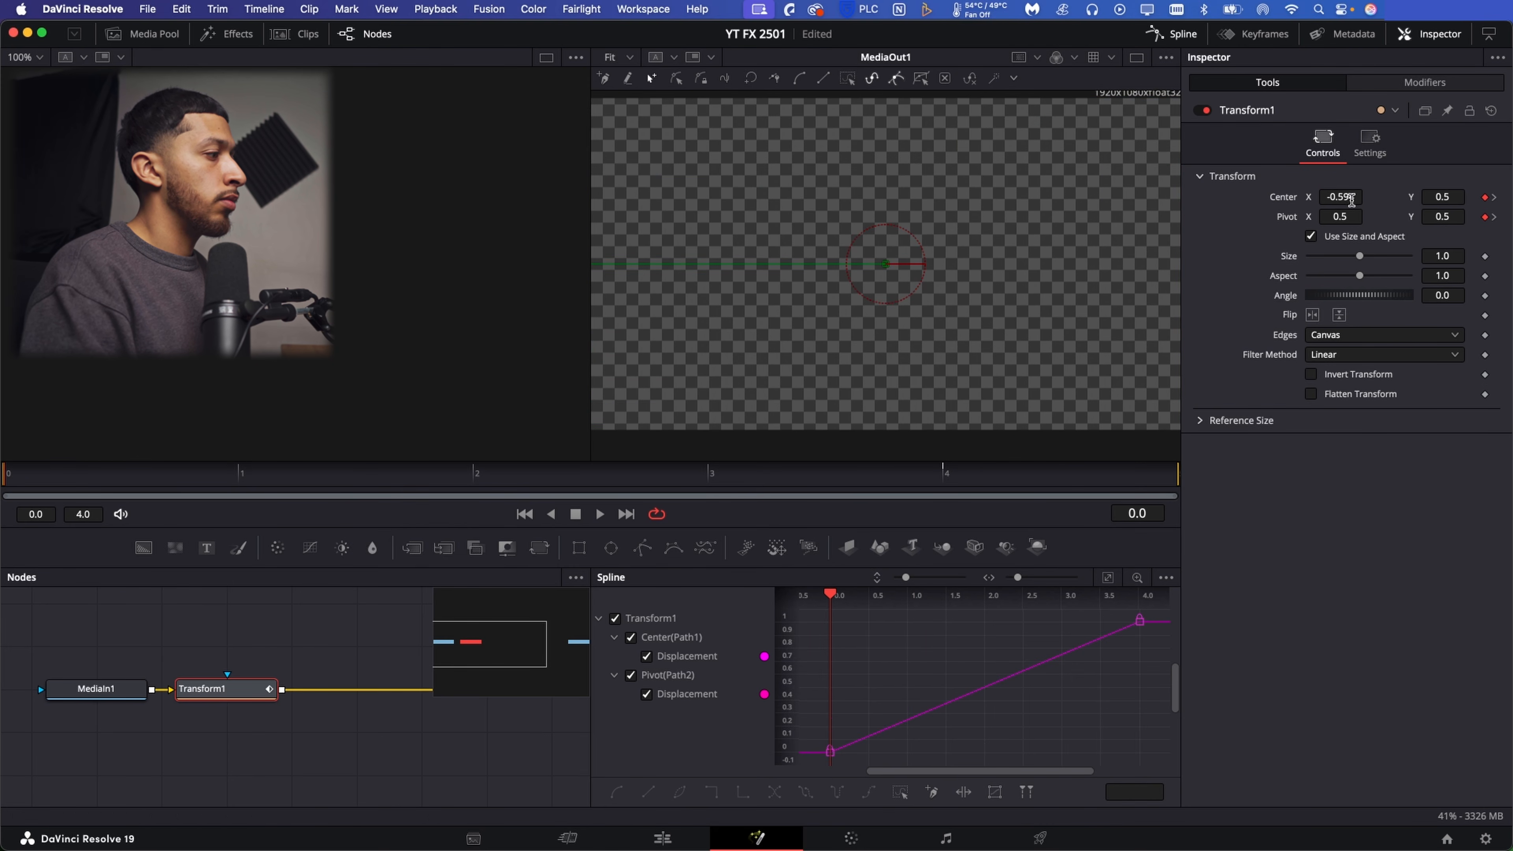
Enable motion blur on the Transform with Quality 3 and Sample Spread 0.92.
left_click(1370, 142)
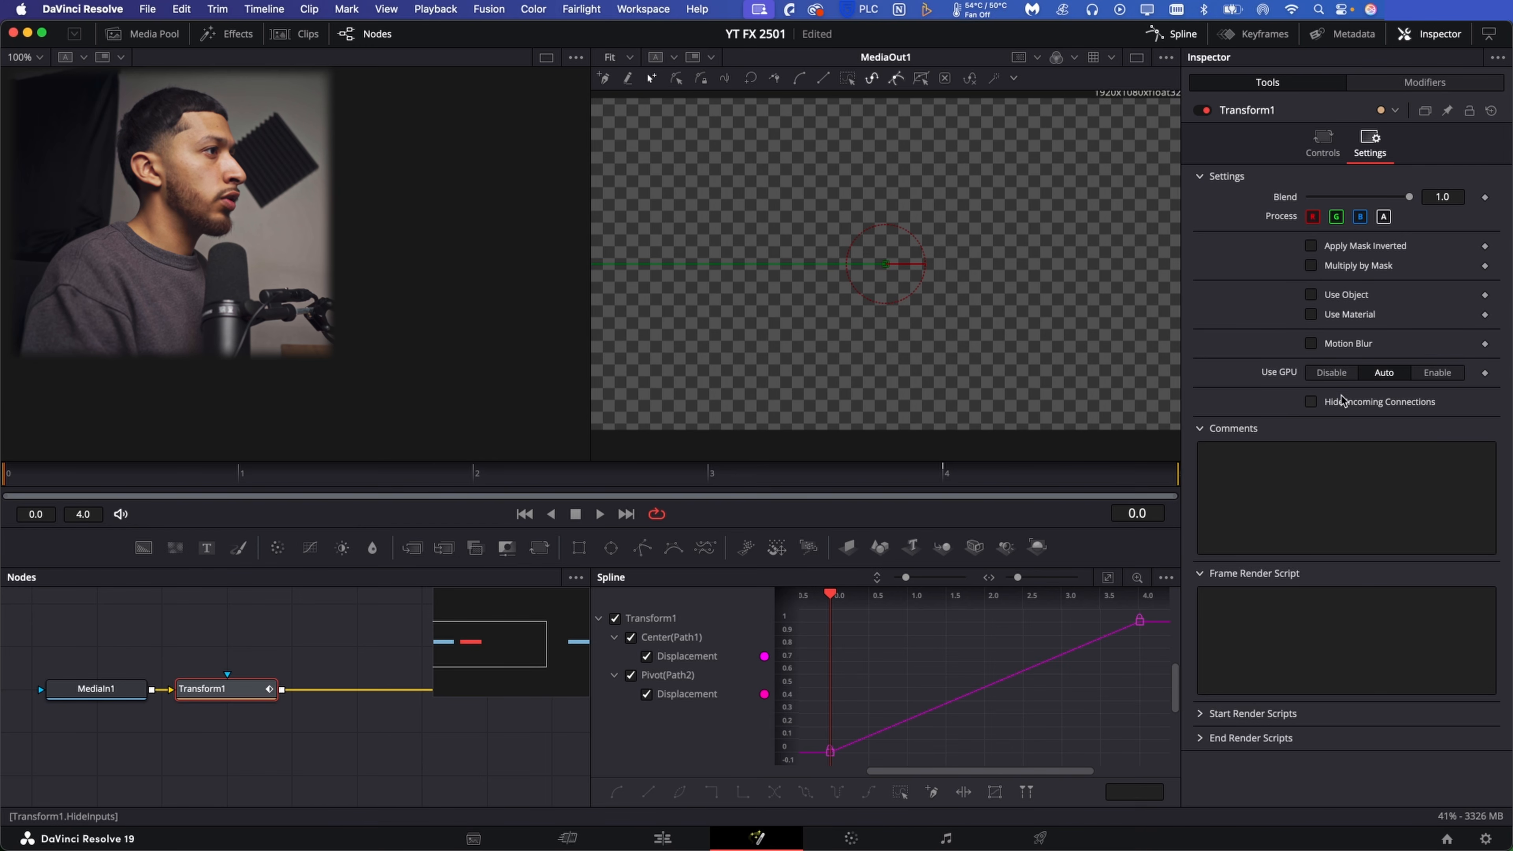
left_click(1311, 343)
left_click_drag(1359, 423, 1356, 425)
left_click_drag(1329, 362, 1339, 363)
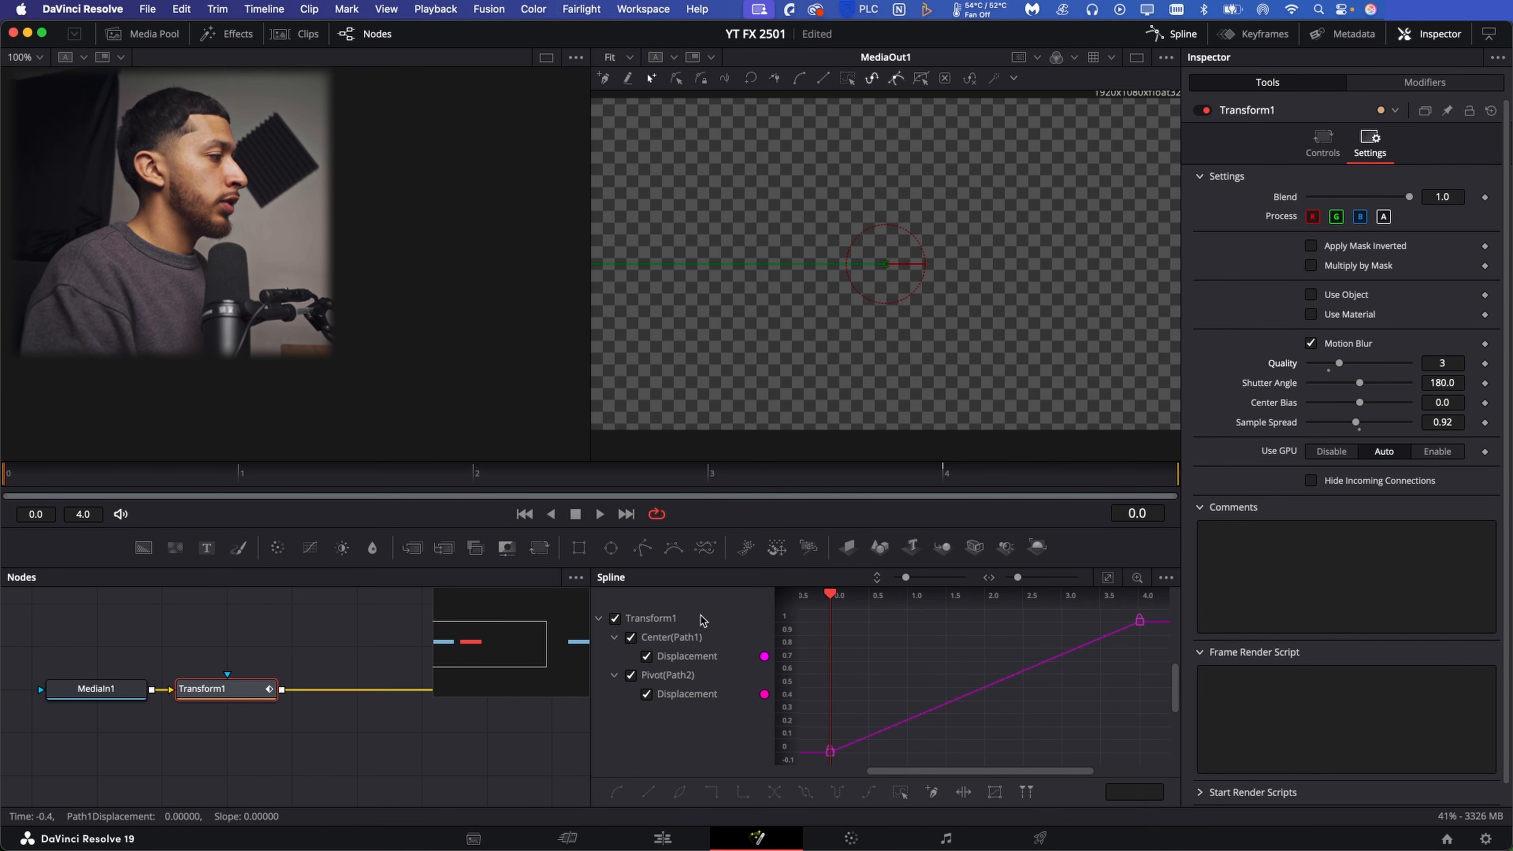
Ease the Transform's displacement curves in the Spline editor by adjusting the handles of both keyframes.
left_click(703, 618)
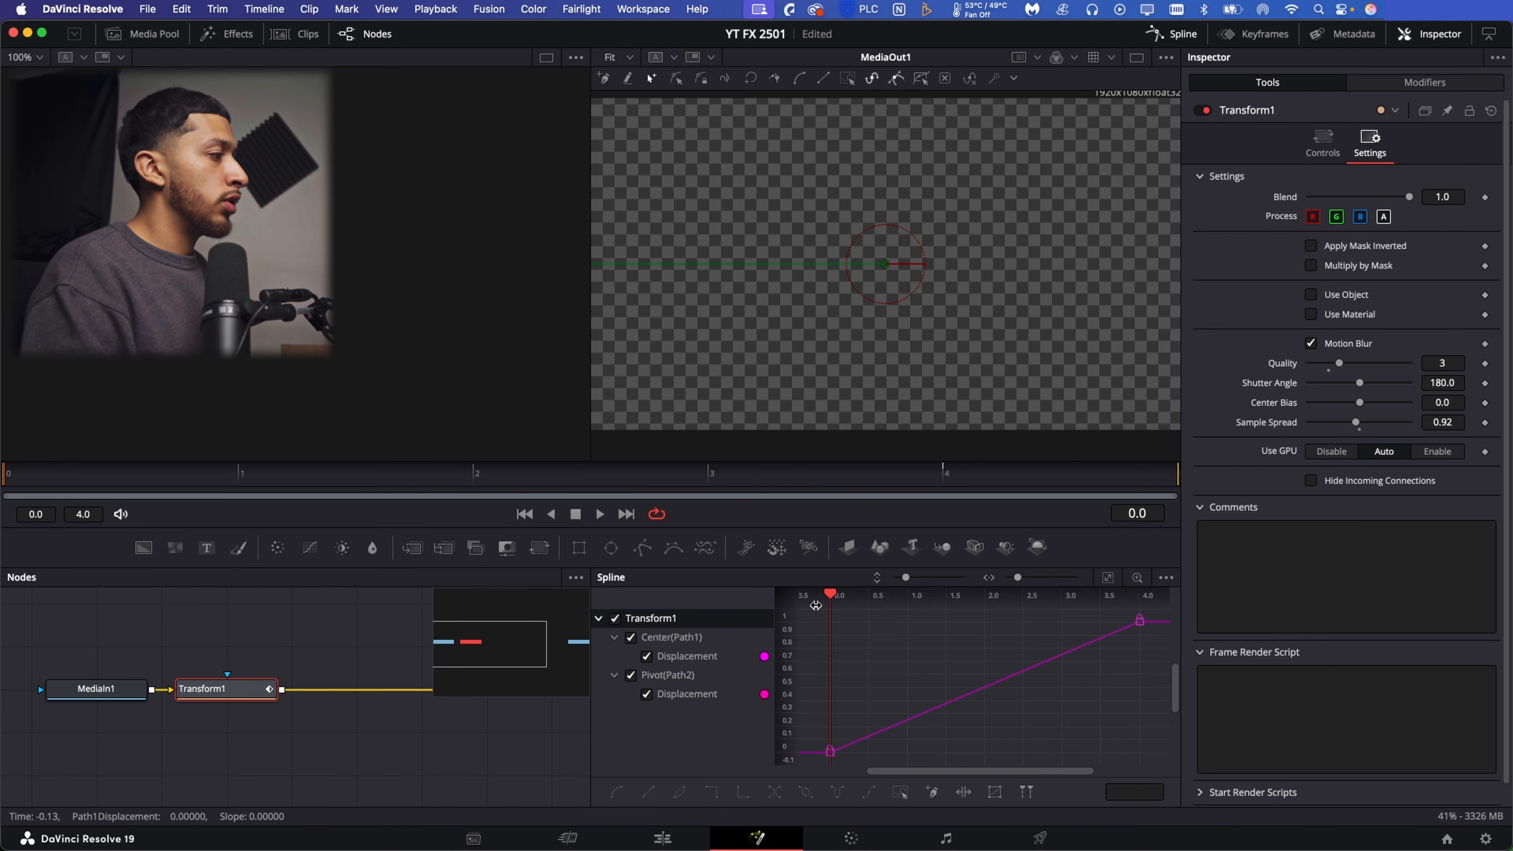
left_click_drag(1160, 619, 821, 763)
left_click_drag(930, 715, 946, 743)
left_click_drag(1036, 665, 1017, 635)
left_click(882, 754)
Preview the upside-down car's slide-in in Fusion and play back the transitions on the Edit page from around 01:00:24:14.
left_click_drag(834, 596, 1134, 614)
left_click(662, 838)
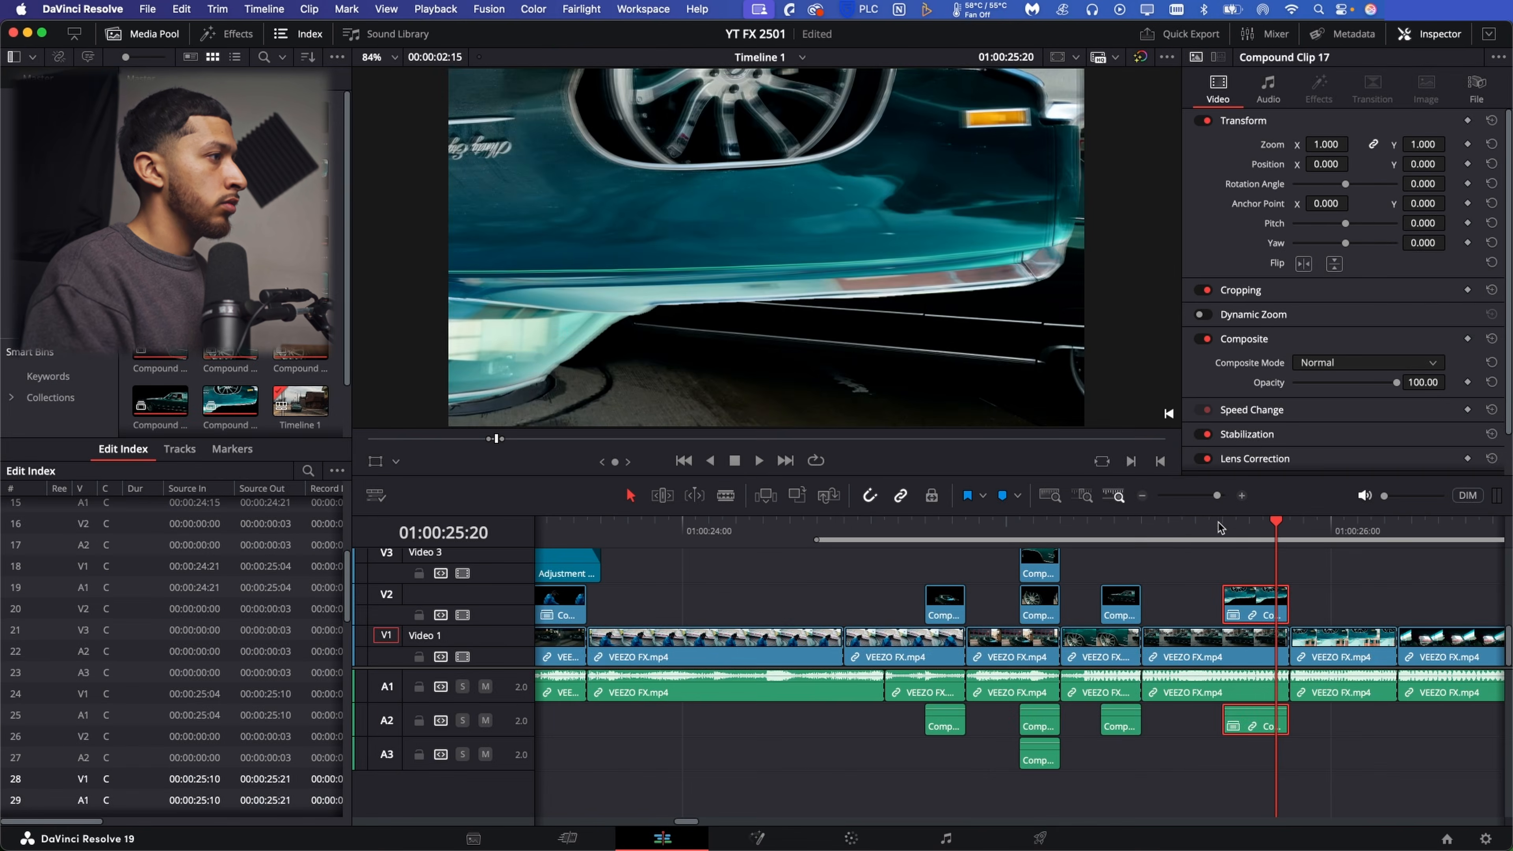
left_click_drag(1221, 526, 866, 526)
key("space")
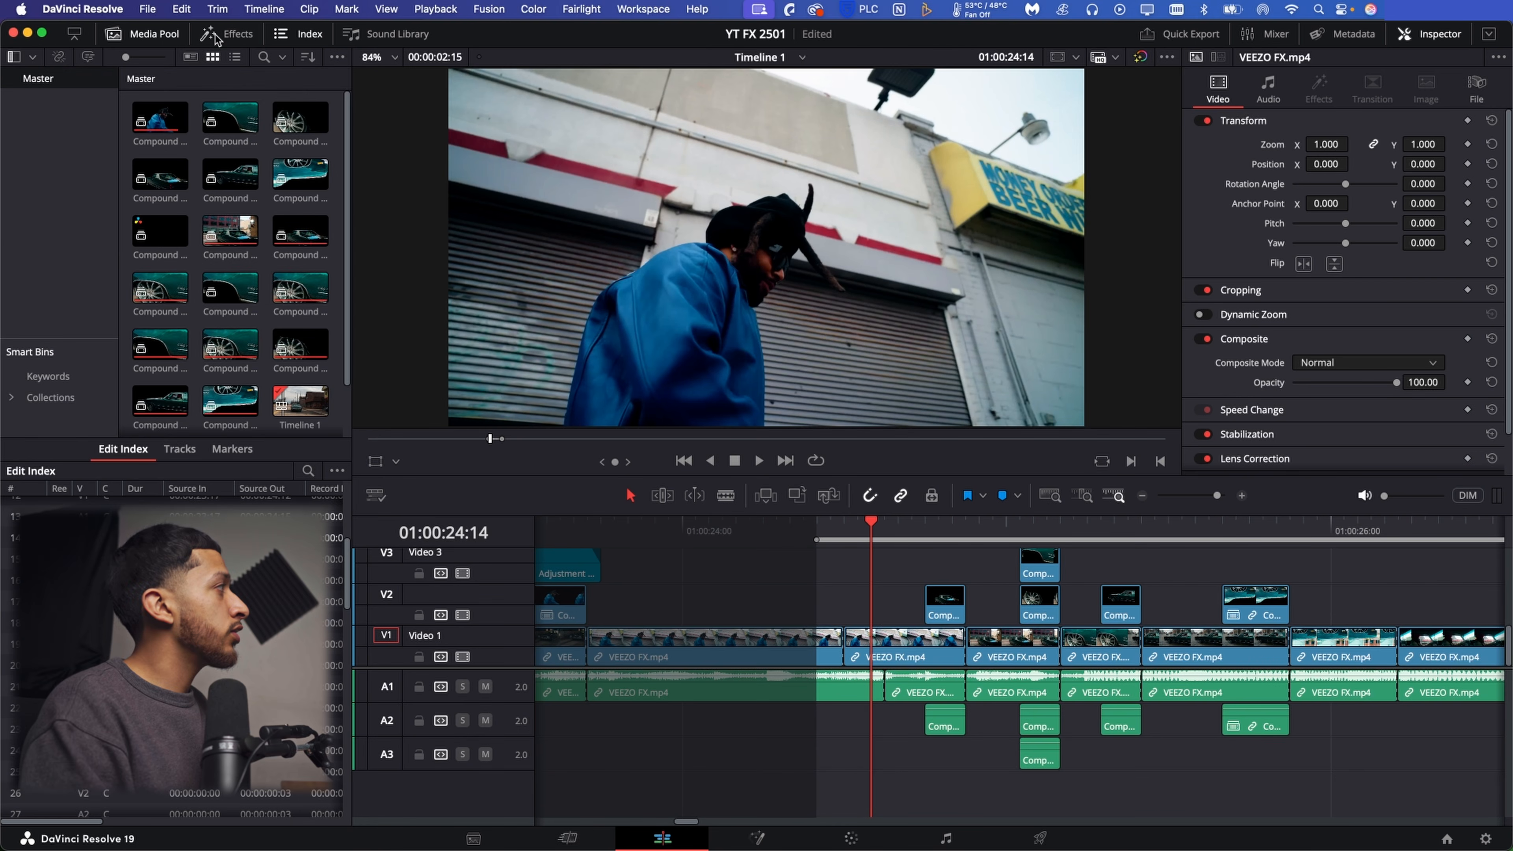
Find the Adjustment Clip effect and place it on Video 5 just before the first cutout transition.
left_click(227, 37)
left_click(292, 56)
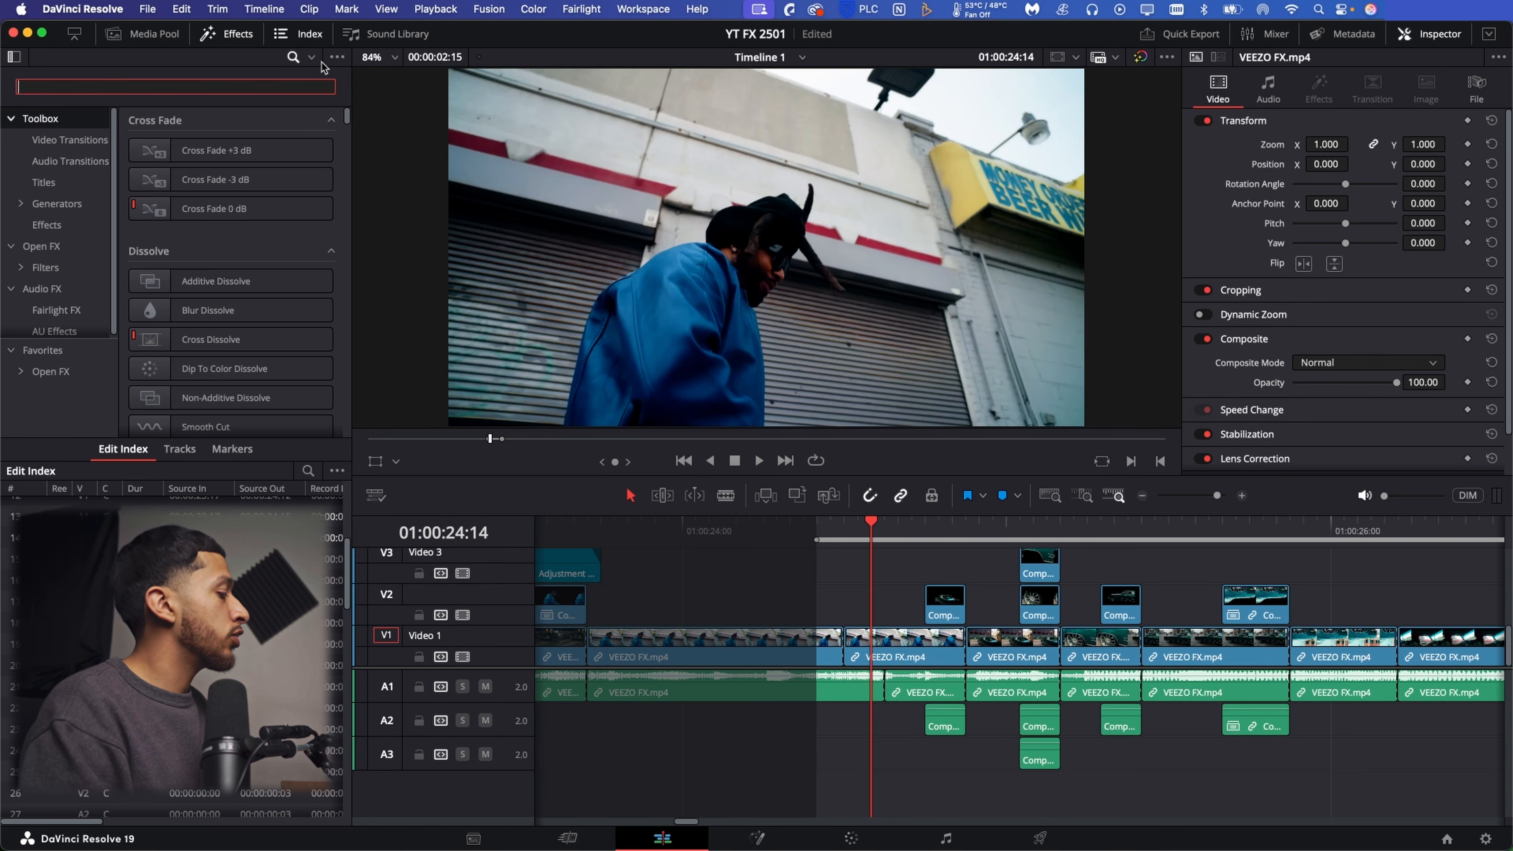
type("ADJUST")
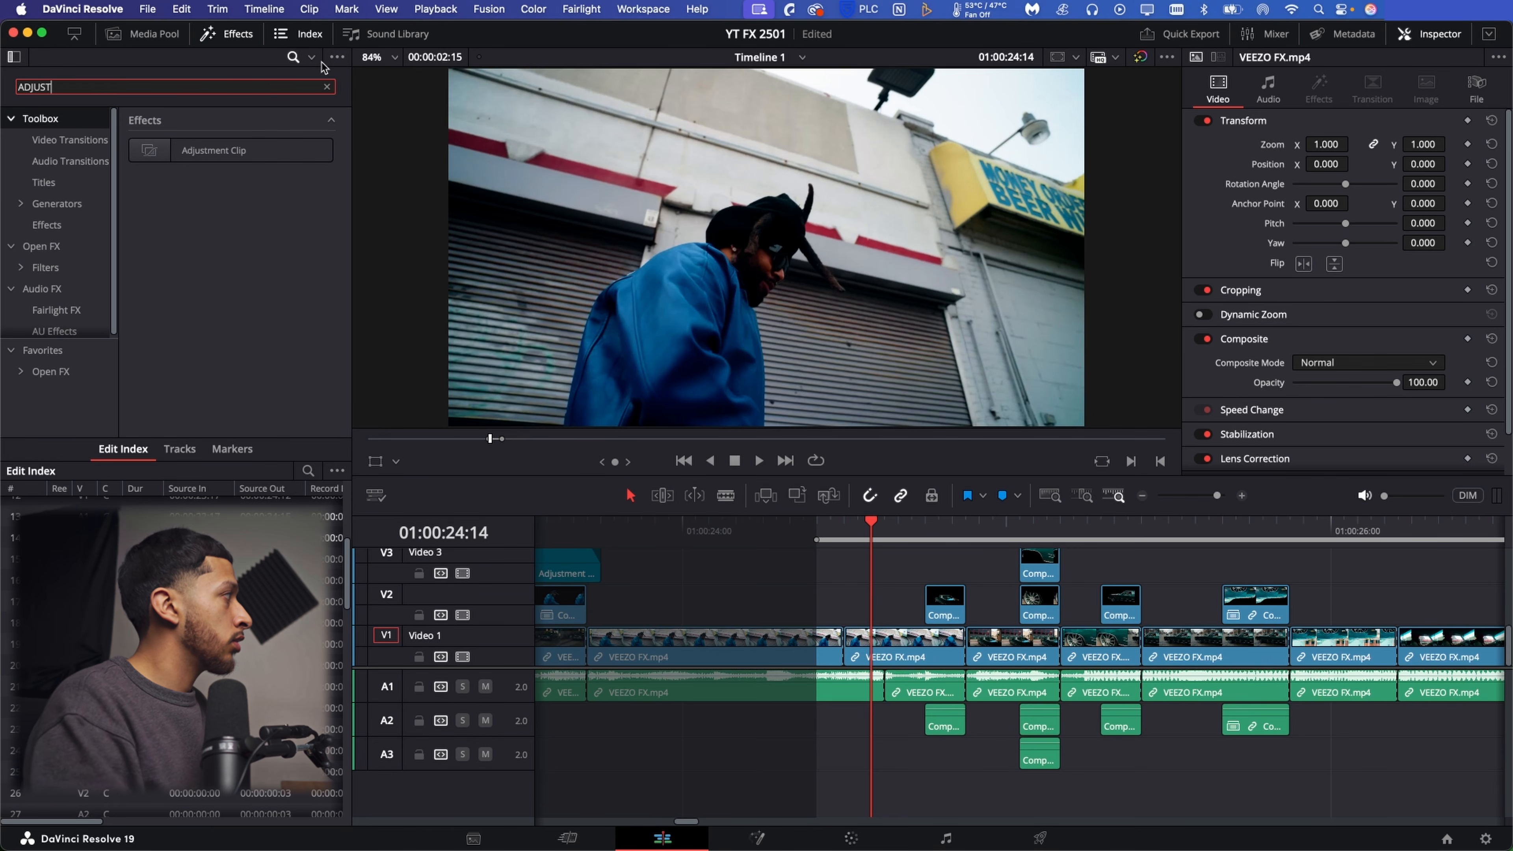
left_click_drag(321, 150, 601, 617)
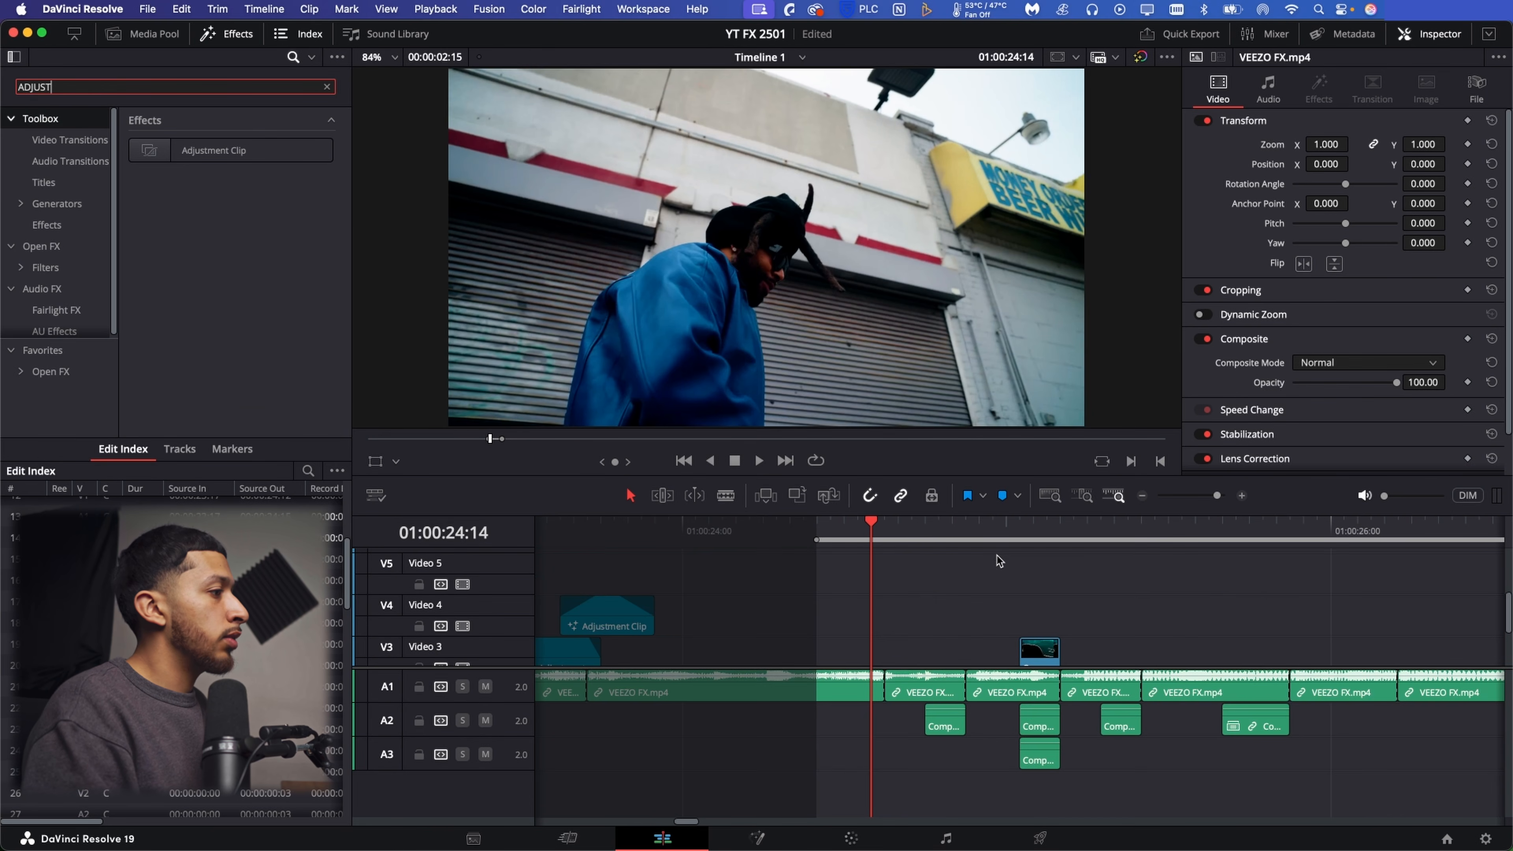
left_click_drag(227, 150, 887, 584)
left_click(926, 535)
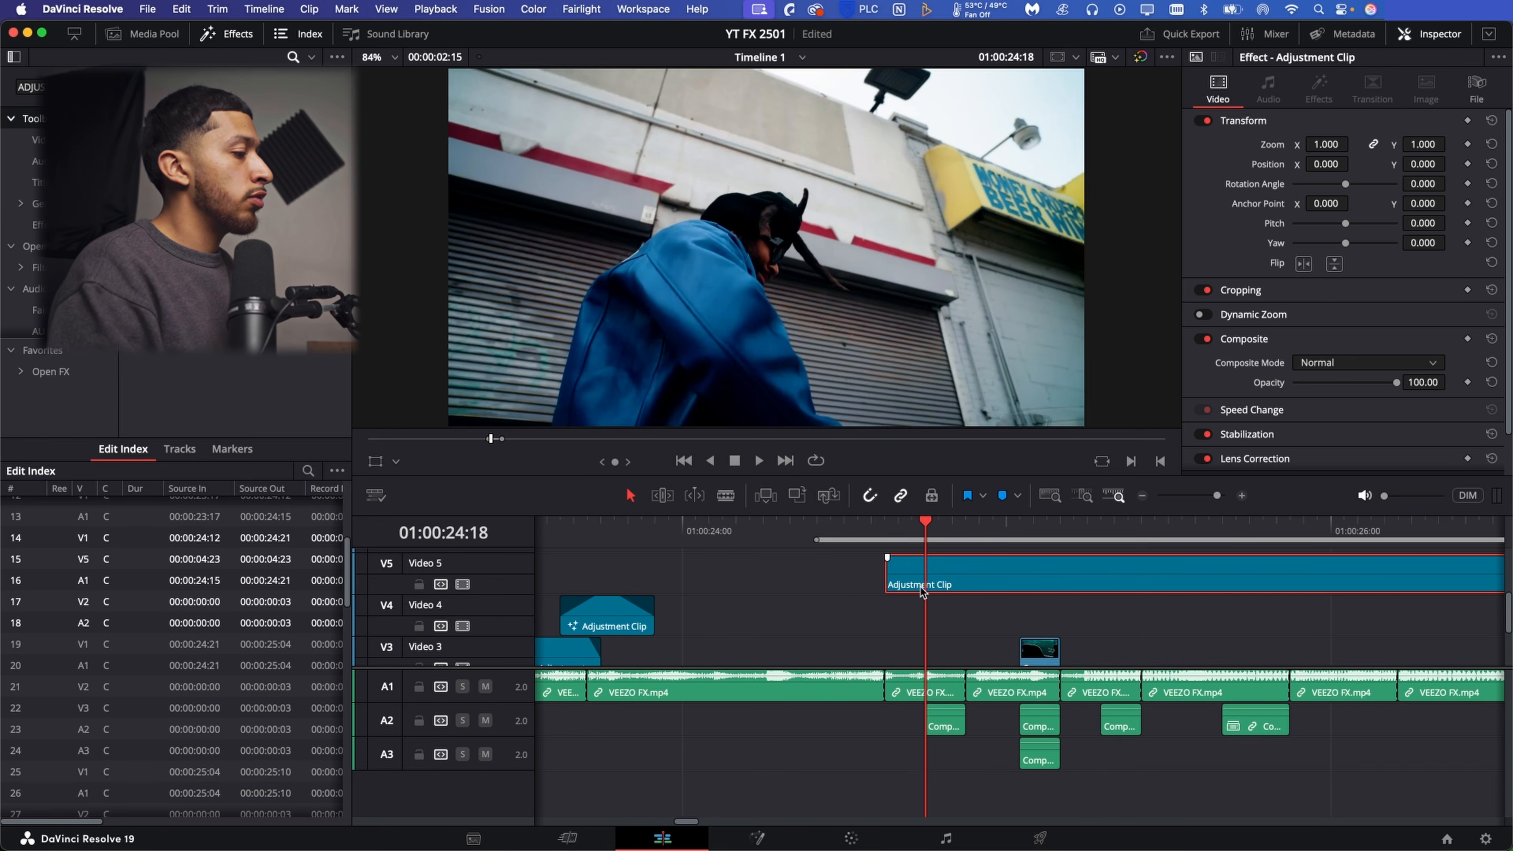
Set the adjustment clip's Hi/Light to 100 on the Color page, reset the Lift, and open the HDR color wheels.
left_click(852, 839)
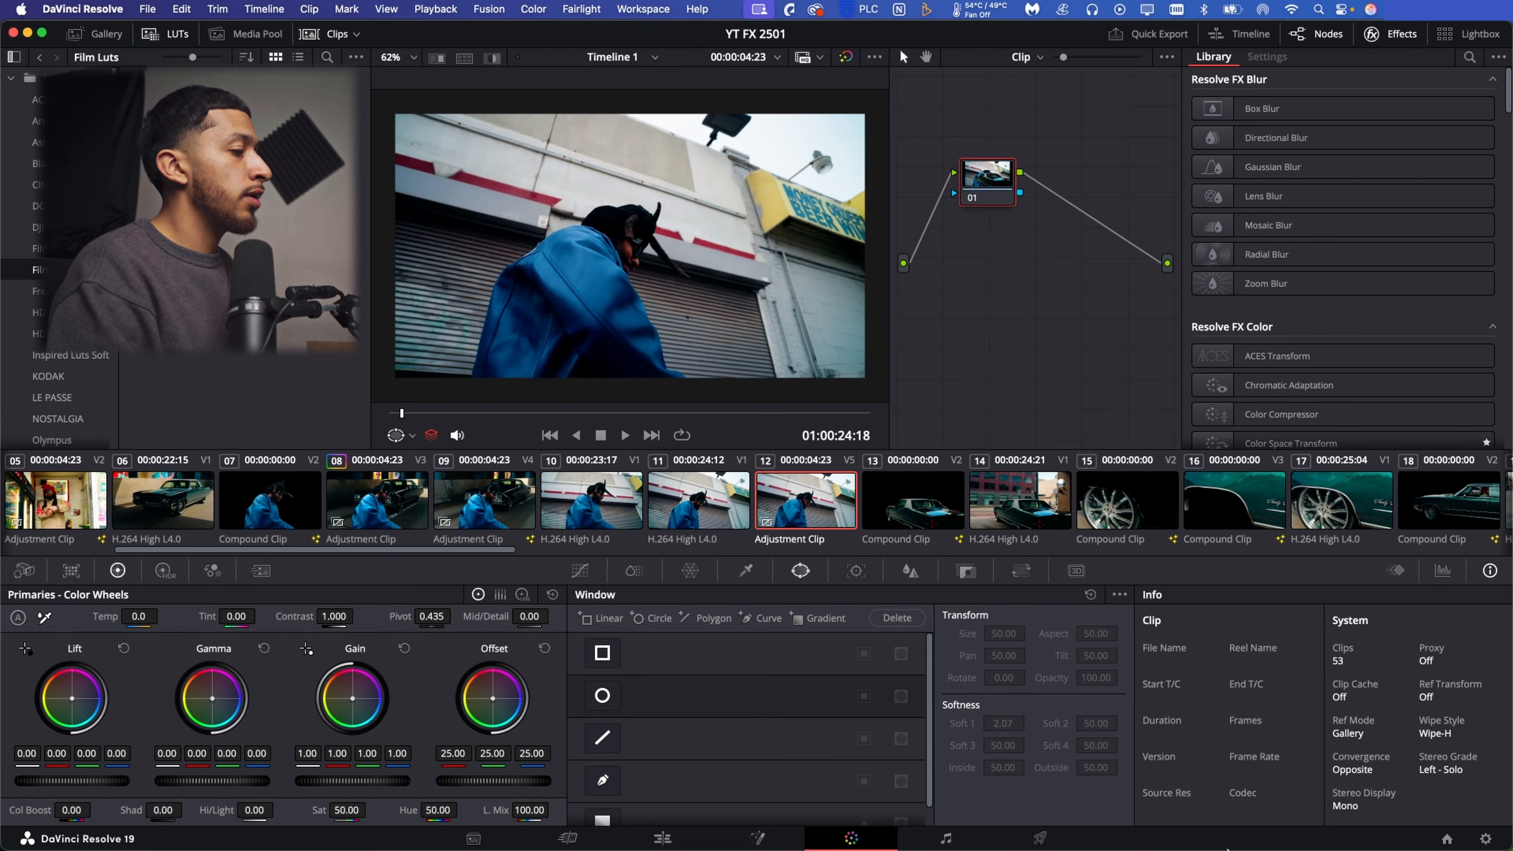
left_click_drag(257, 815, 278, 809)
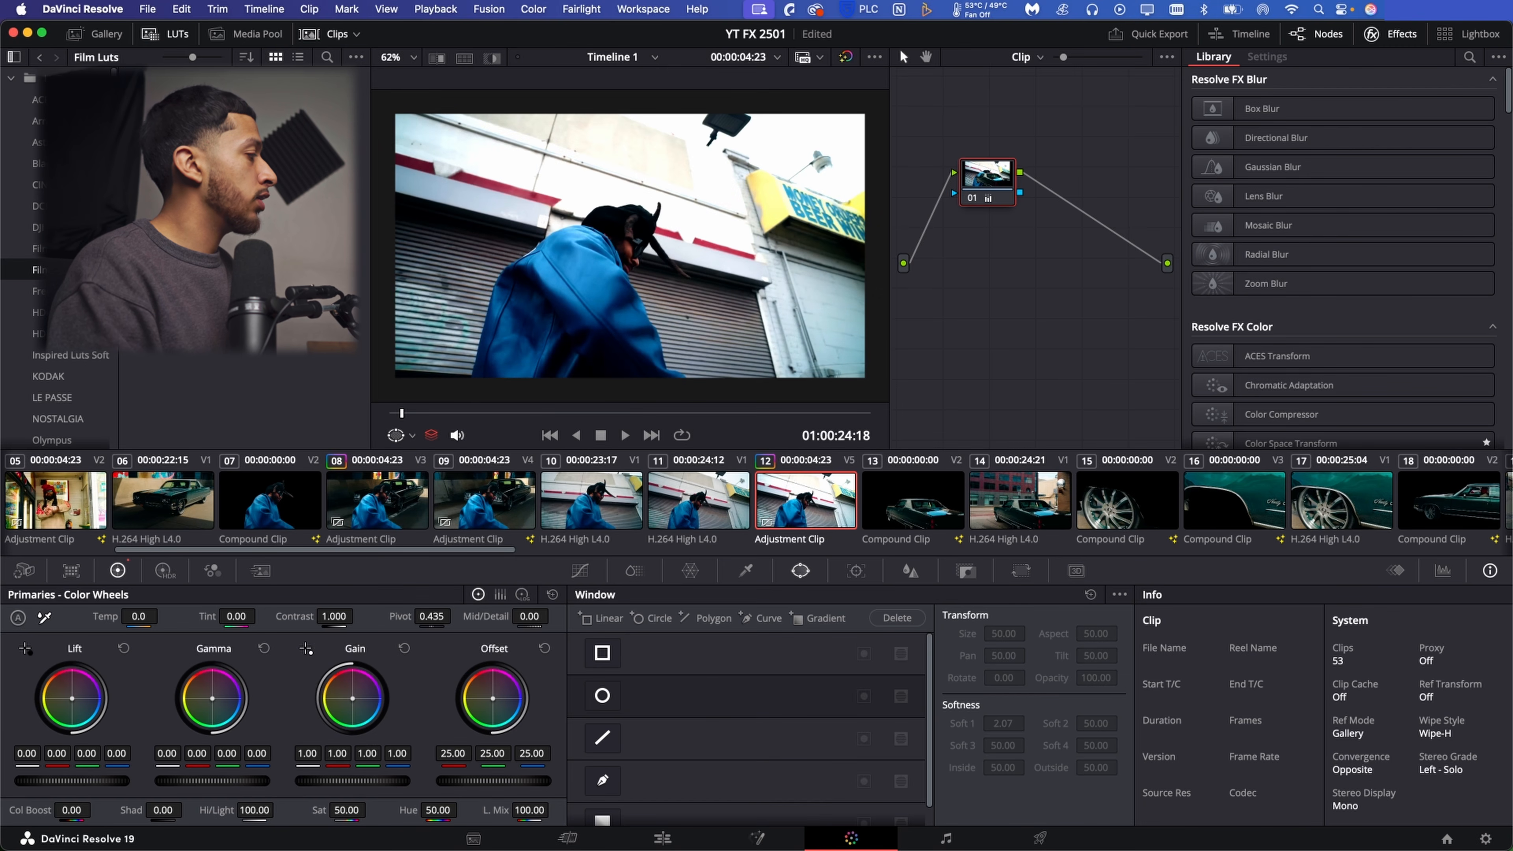
left_click_drag(72, 780, 99, 781)
left_click(124, 648)
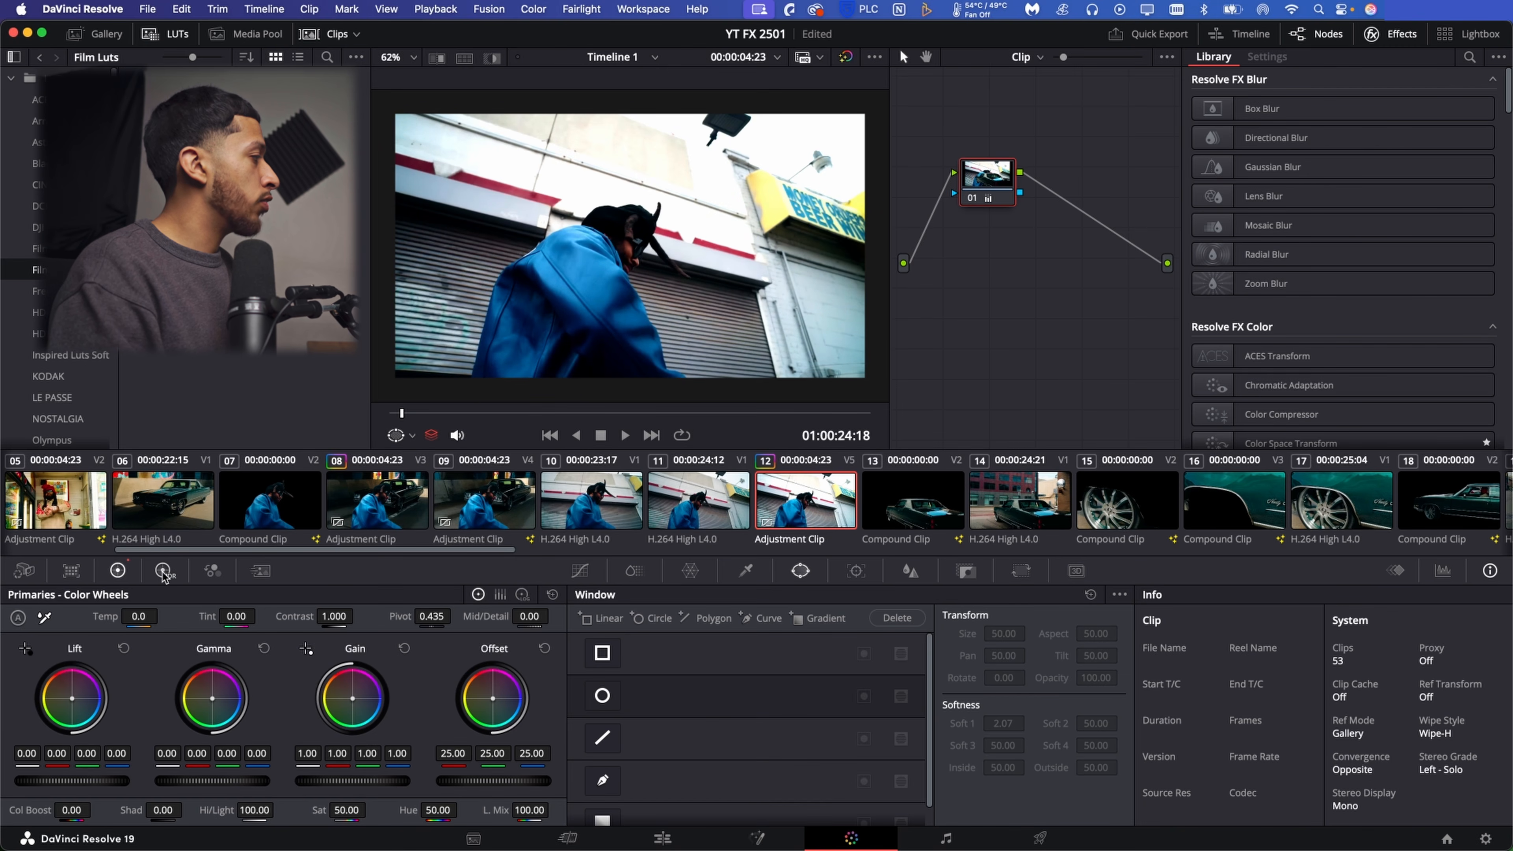
left_click(164, 572)
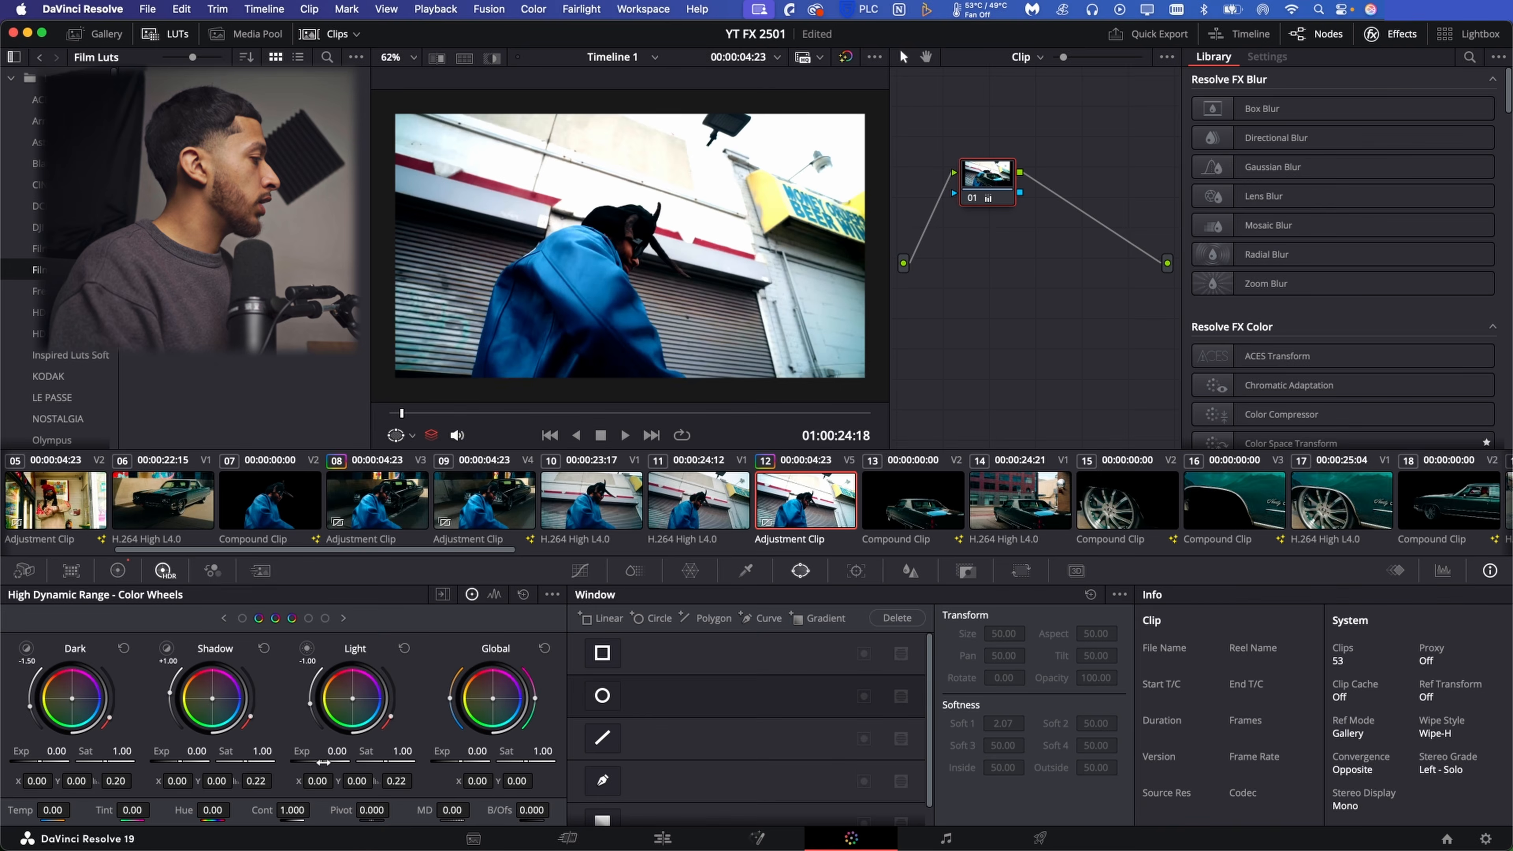
Split the Video 5 adjustment clip at 01:00:24:19 on the Edit page and delete the part before the cut.
left_click(692, 840)
key("Right")
key("super+b")
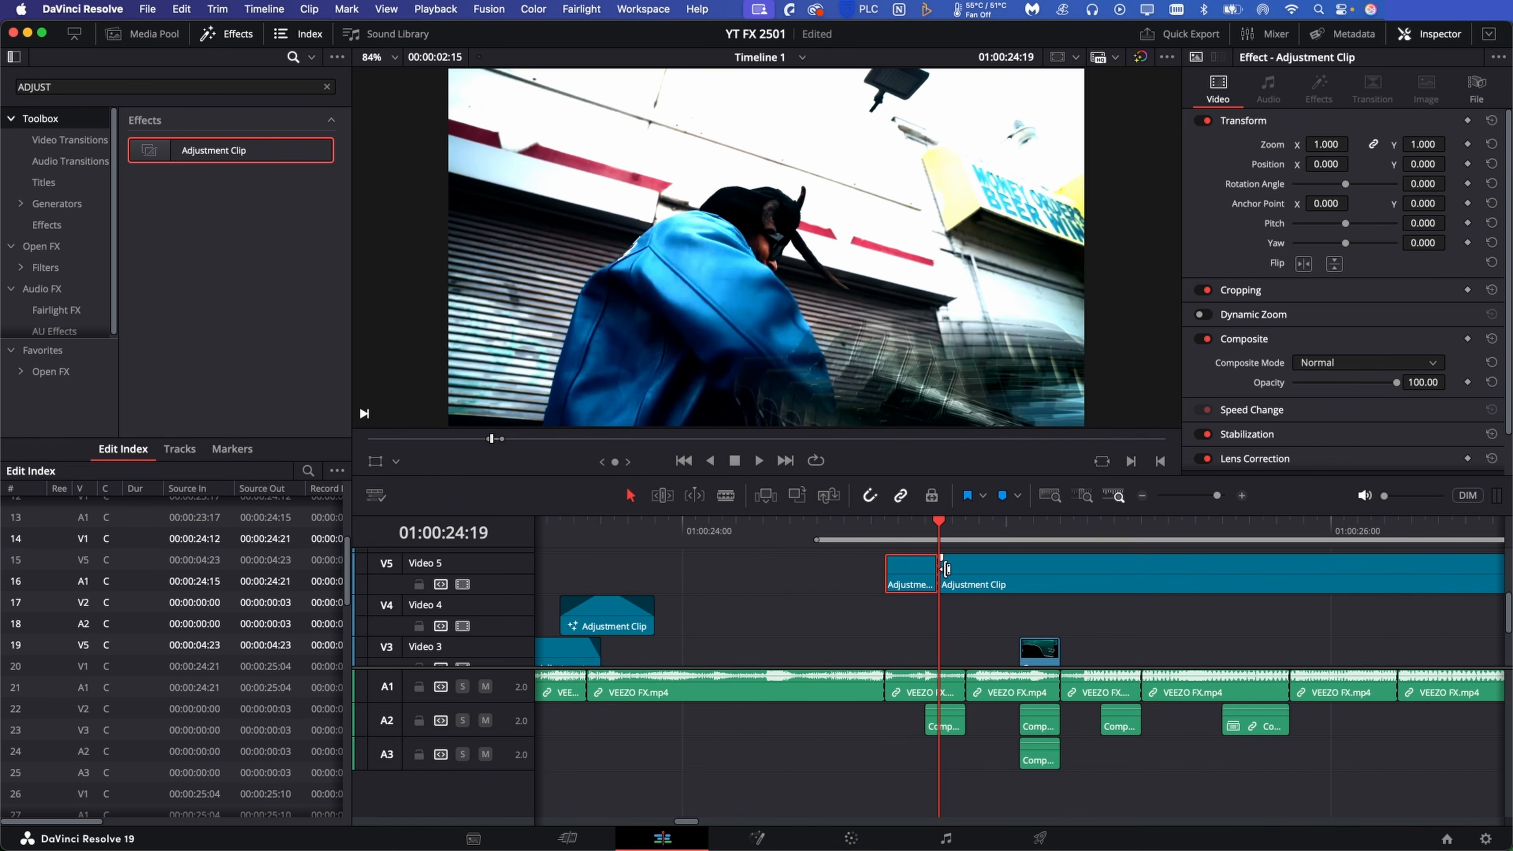
key("BackSpace")
Cut the Video 5 adjustment clip at 01:00:24:23 and add fades to the short adjustment clips over the transitions.
key("Right")
key("Right")
key("Right")
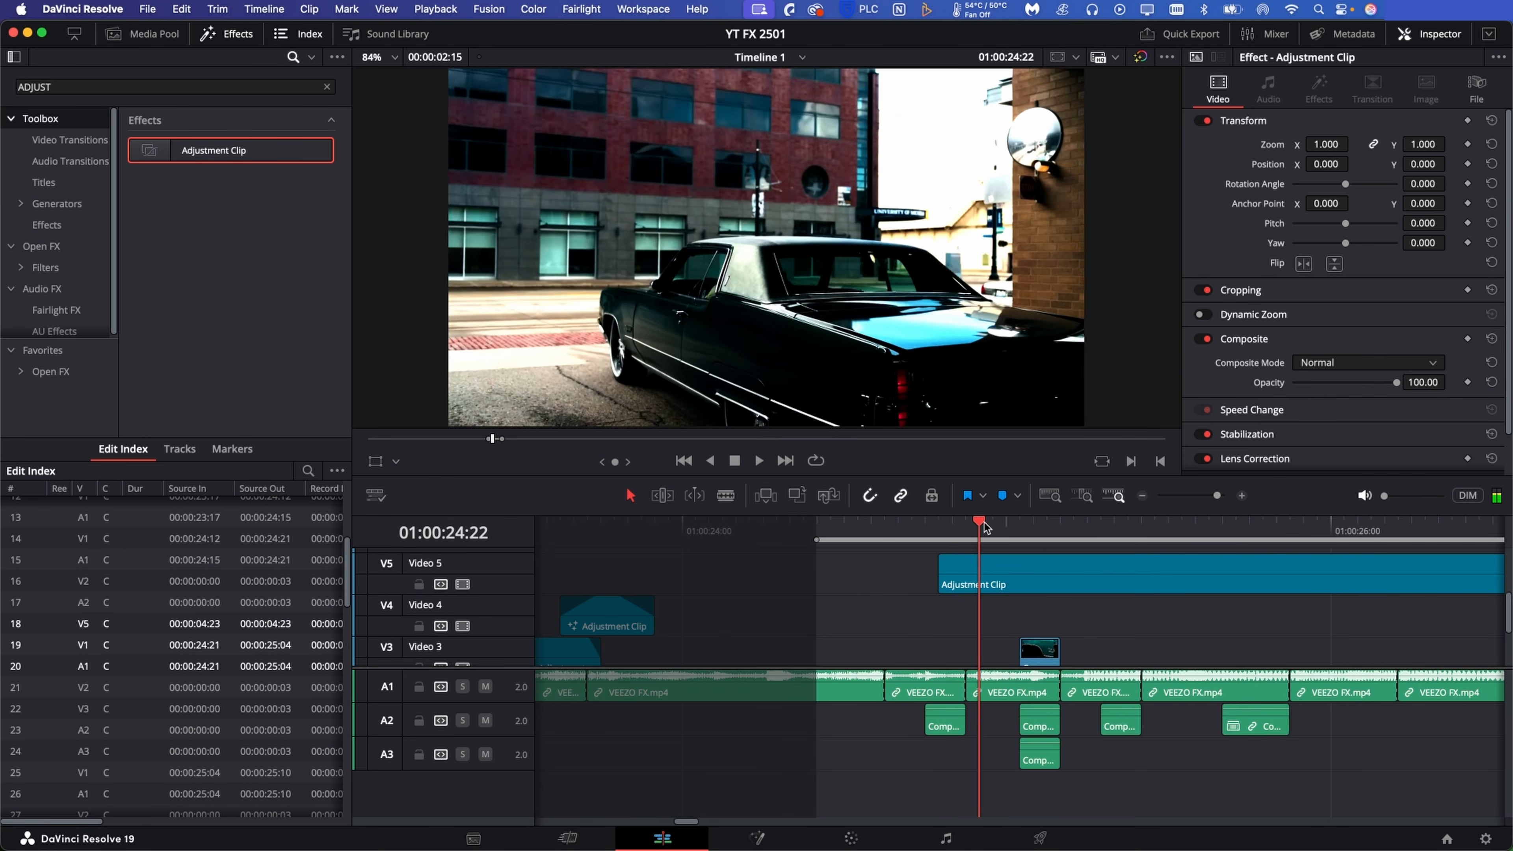
key("Right")
key("super+b")
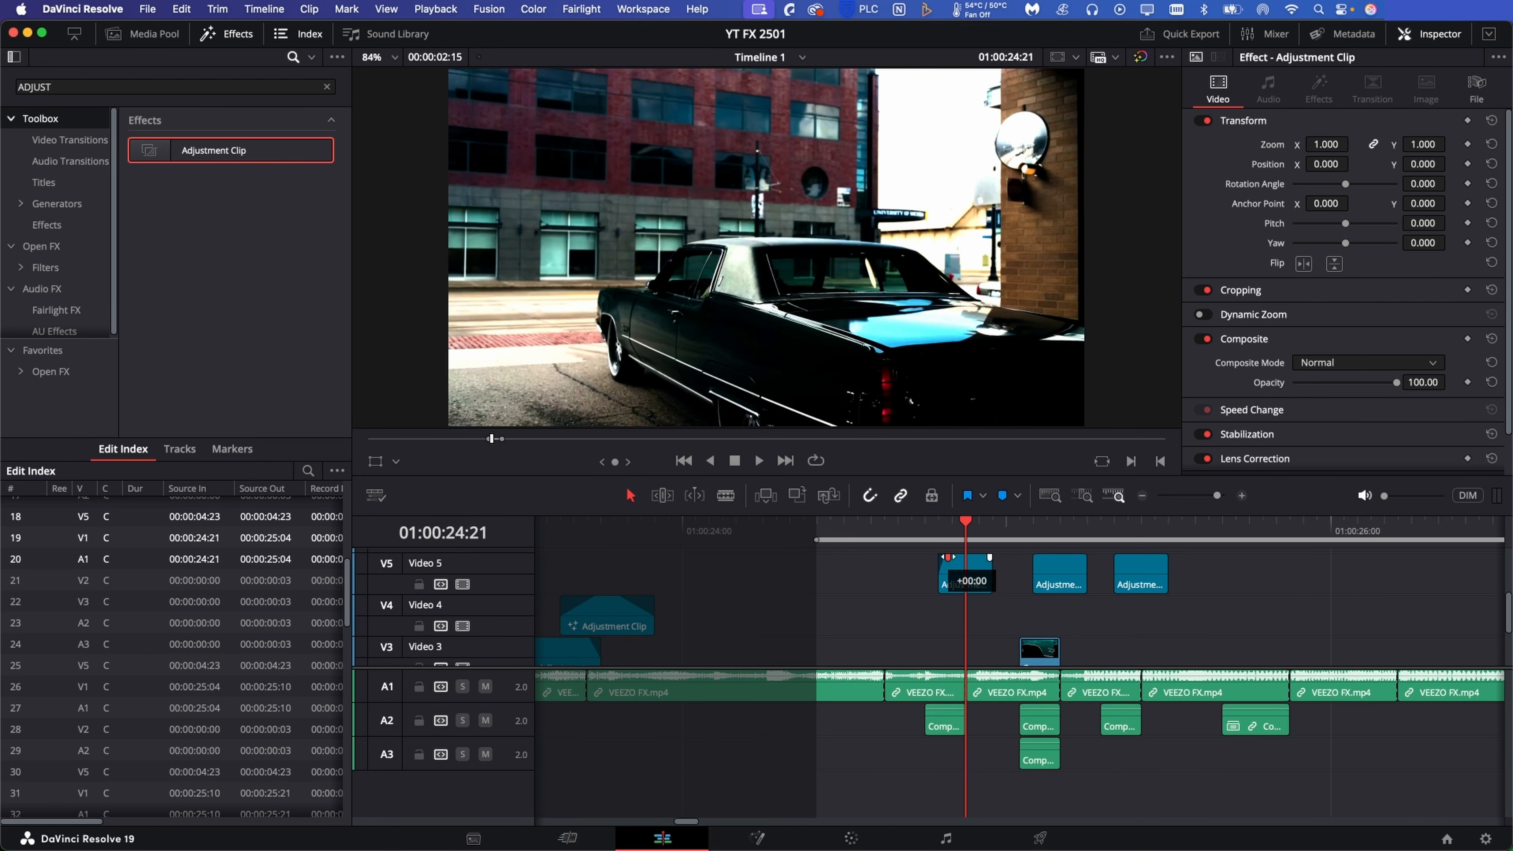
left_click_drag(955, 557, 994, 557)
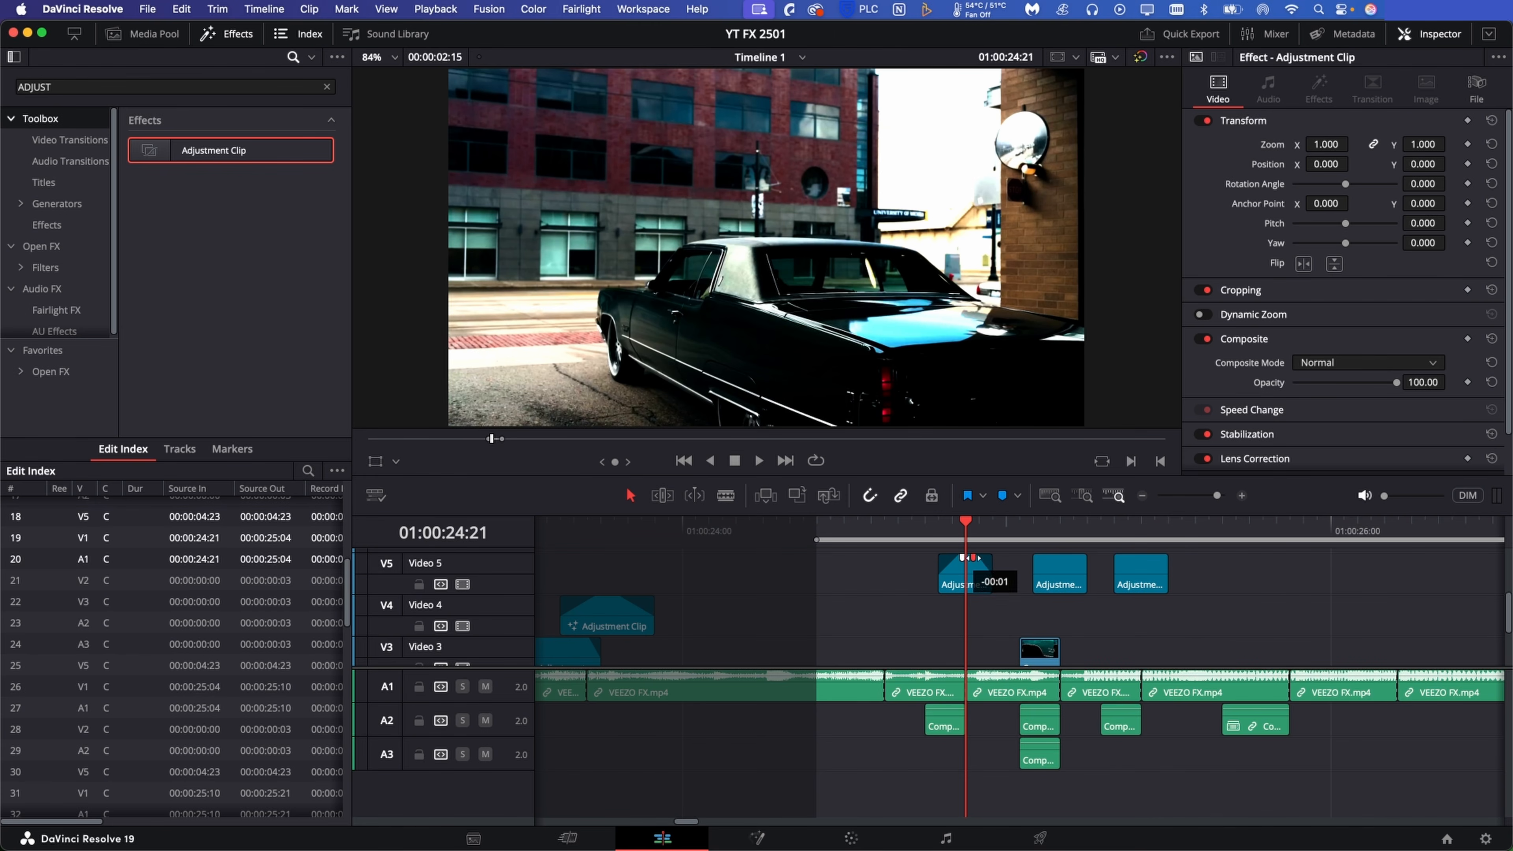
left_click_drag(1045, 558, 1055, 557)
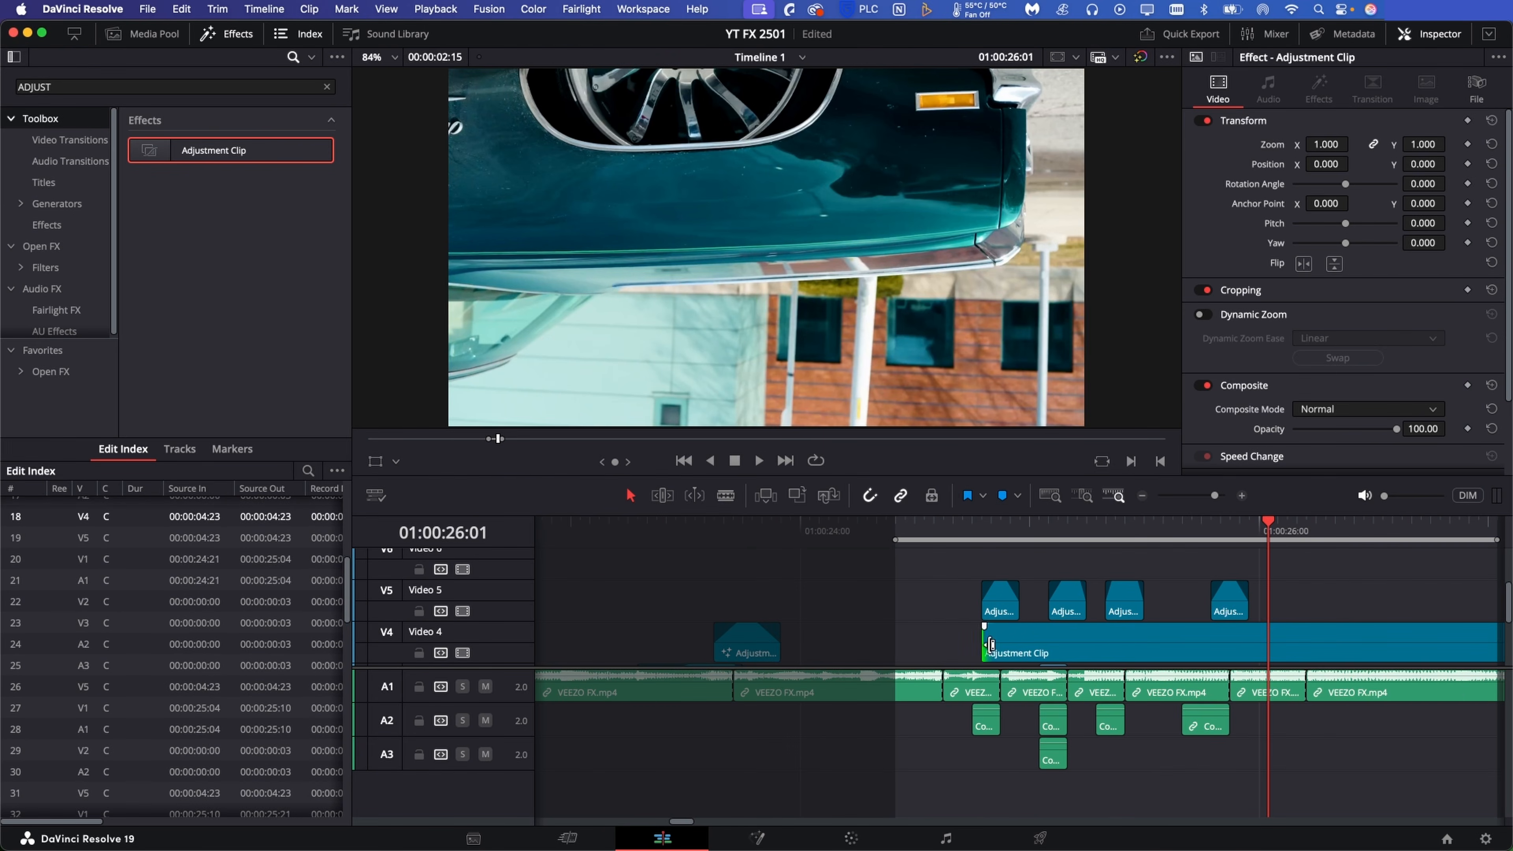
Trim the Video 4 adjustment clip to start at the last short adjustment clip and add a FLOW-SHAKE tool to it in Fusion.
left_click_drag(990, 644, 1218, 640)
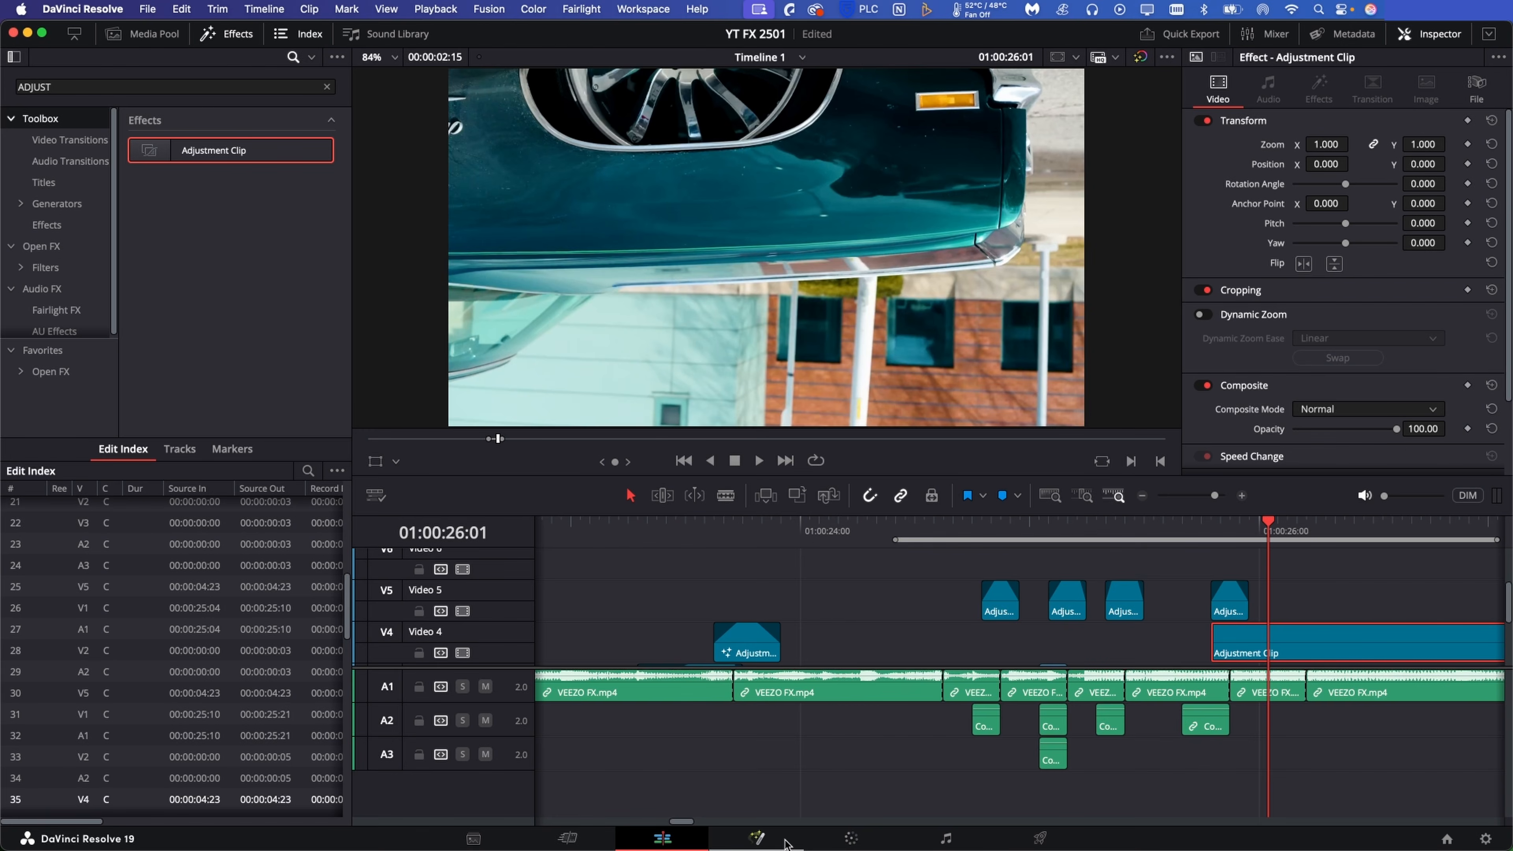
key("shift+5")
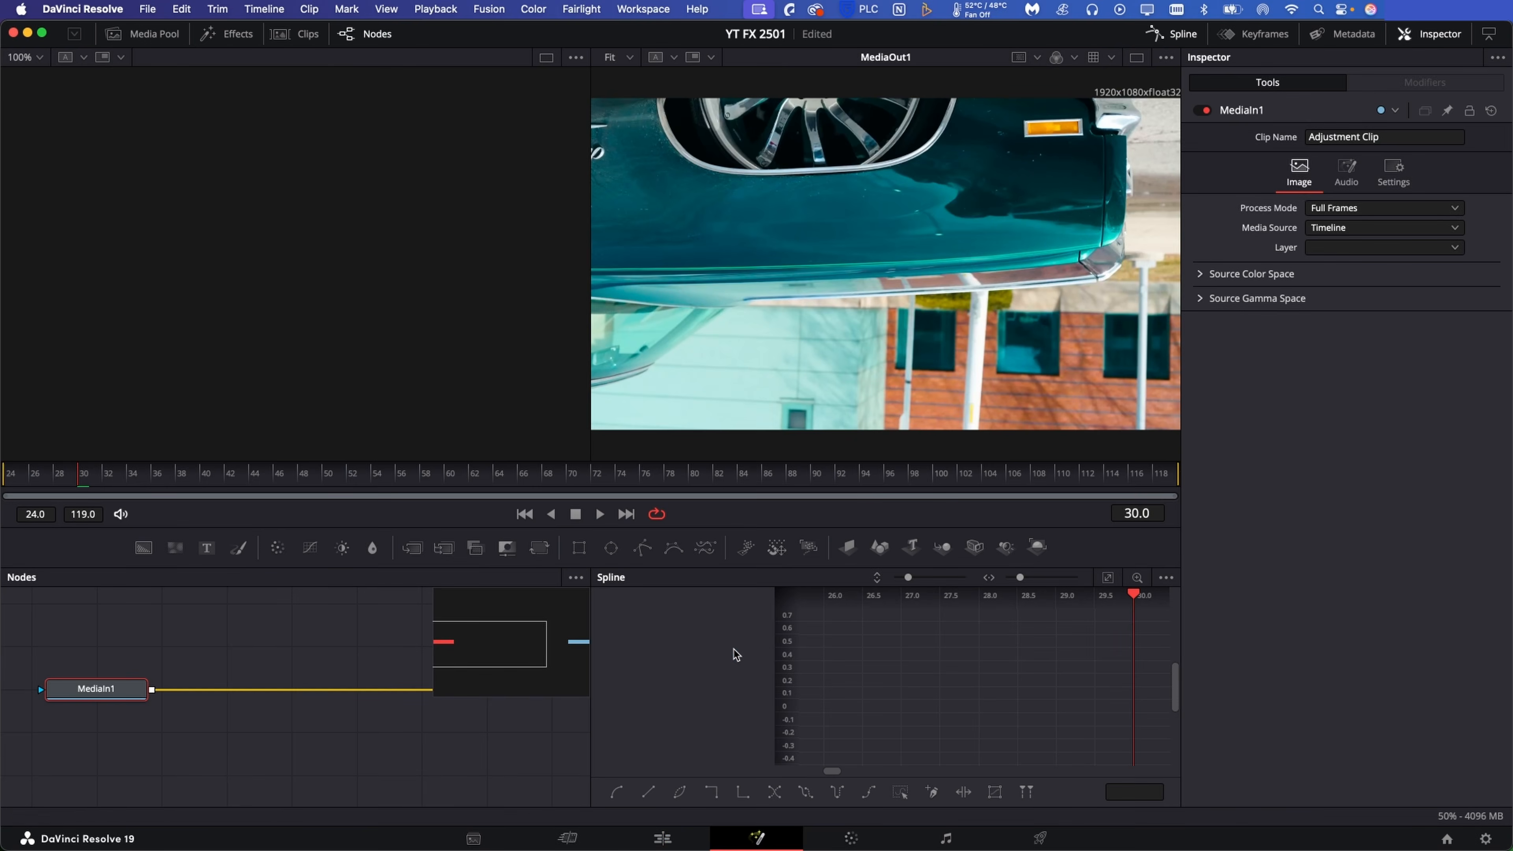
key("shift+space")
type("SHAK")
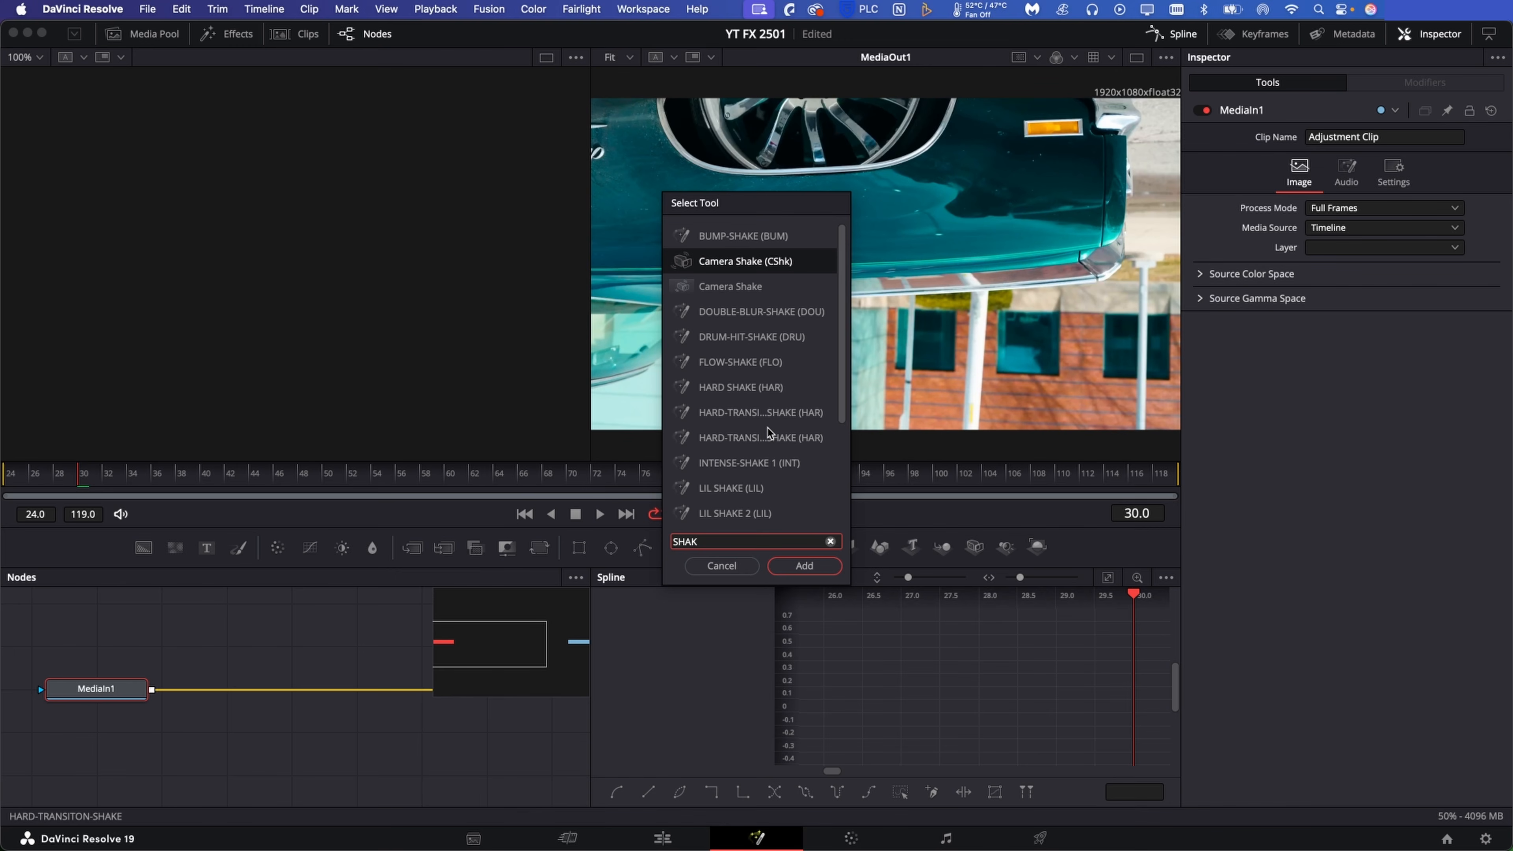
left_click(763, 364)
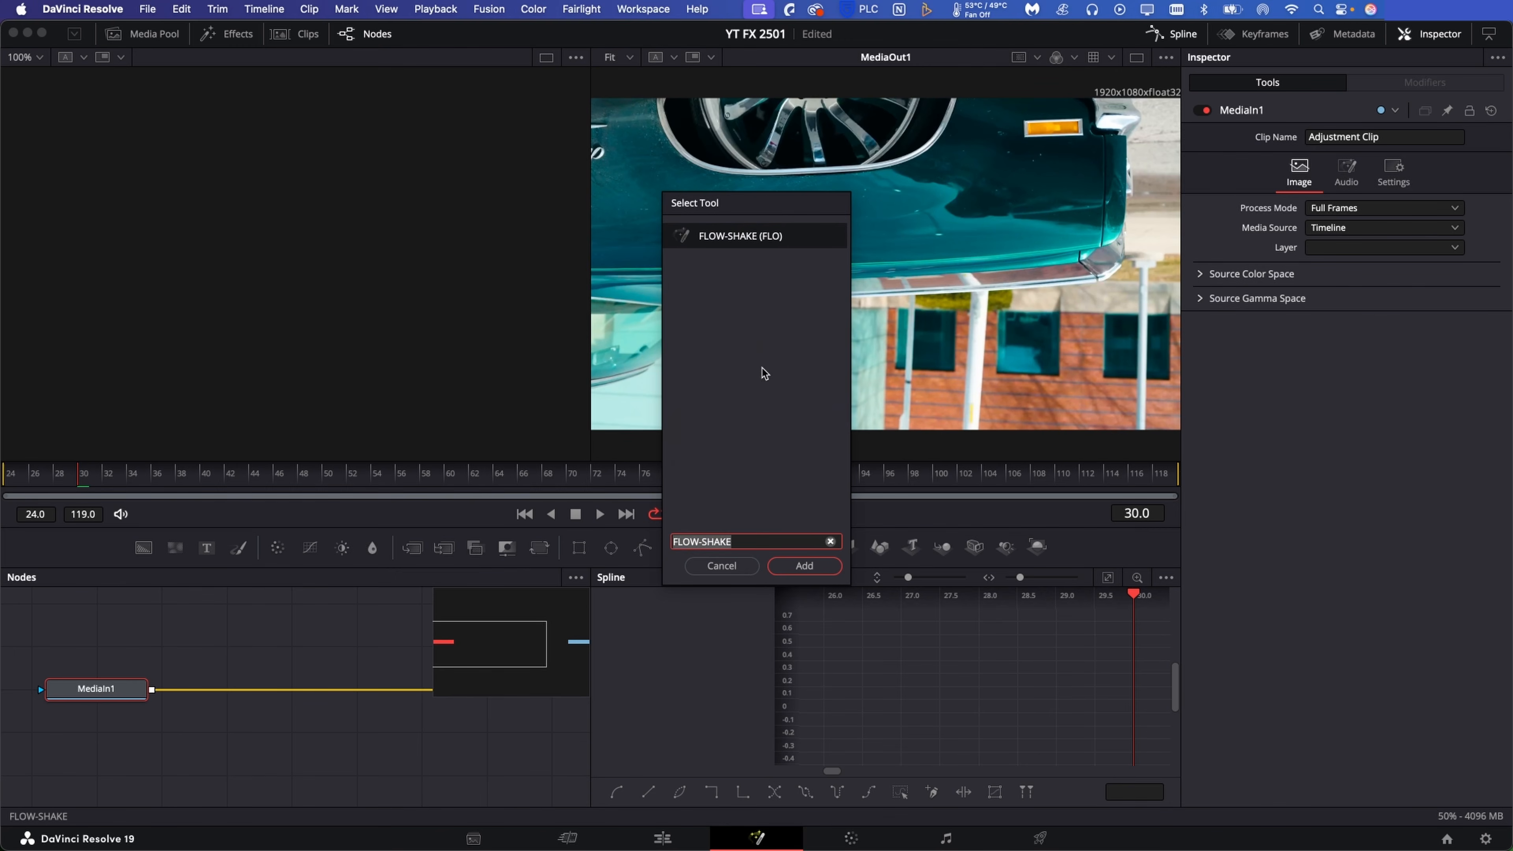
left_click(804, 565)
left_click(648, 842)
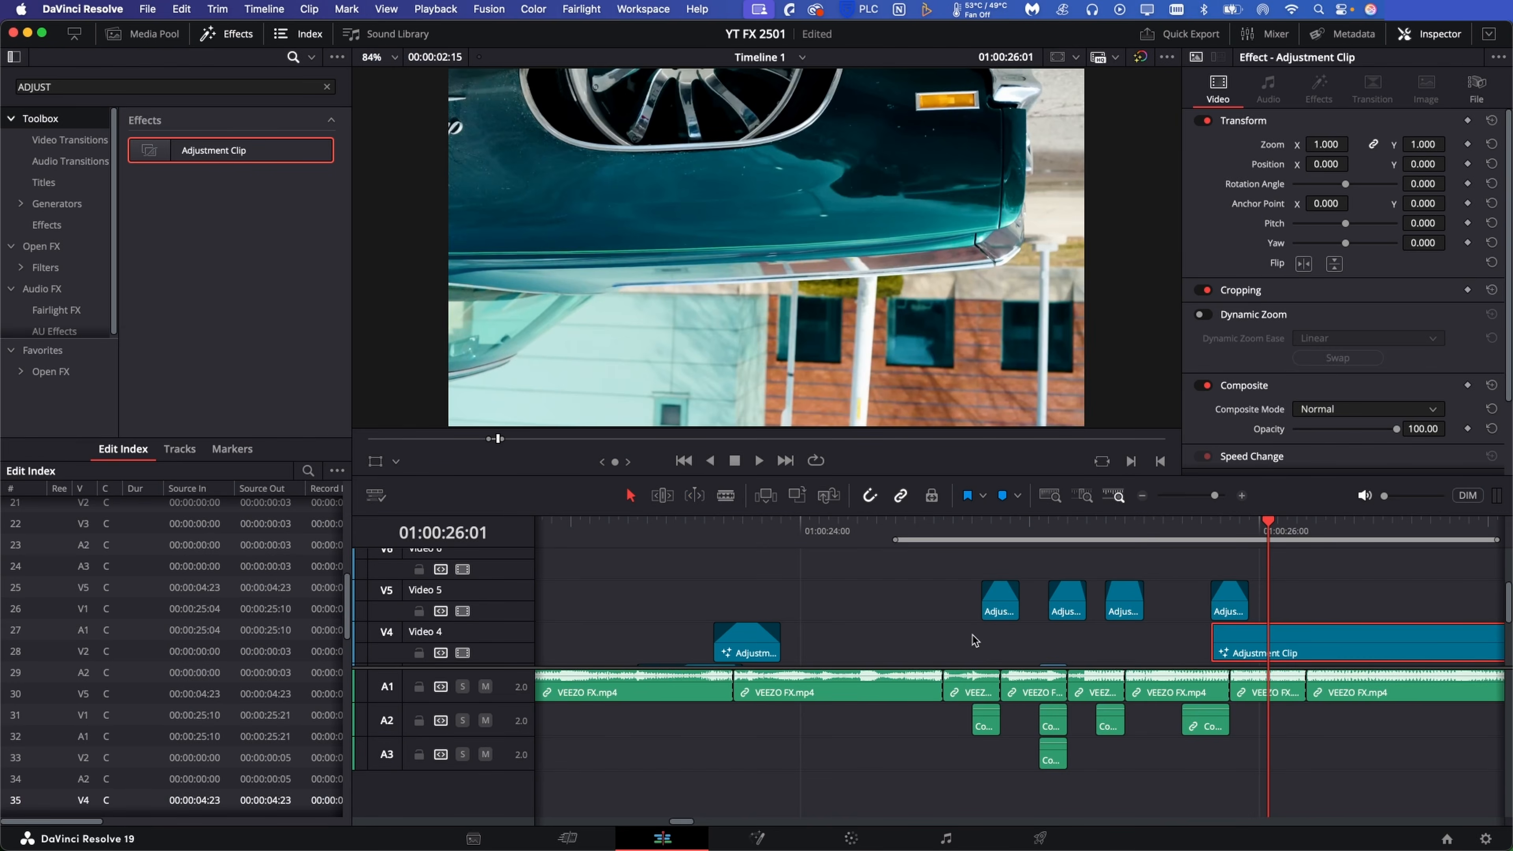
left_click_drag(1203, 532, 1279, 538)
Place an adjustment clip on Video 6 starting at 01:00:24:19 and split it at 01:00:25:02.
left_click_drag(226, 155, 1046, 528)
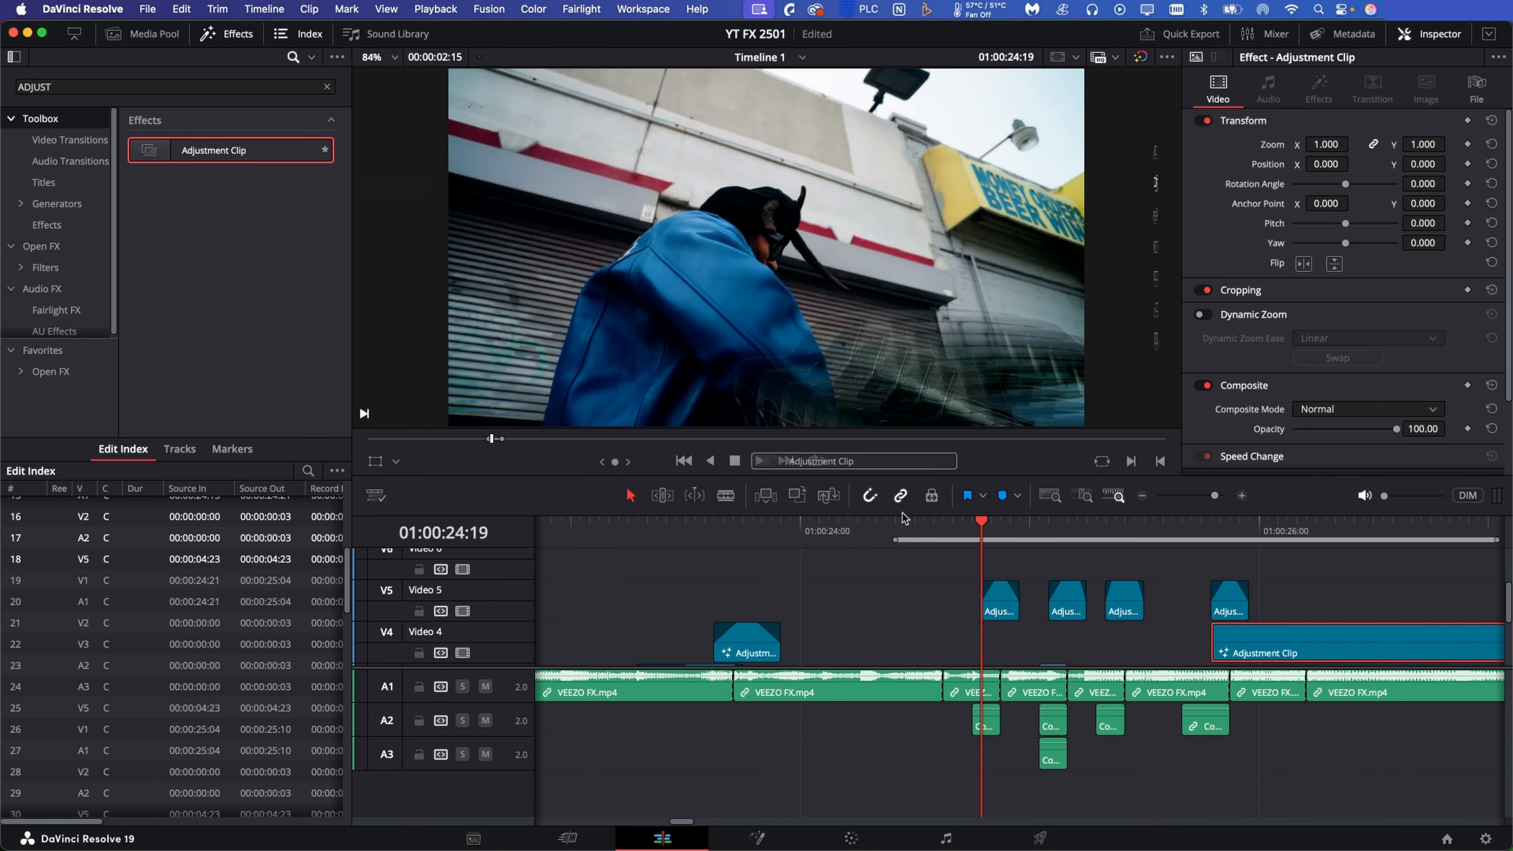
key("super+b")
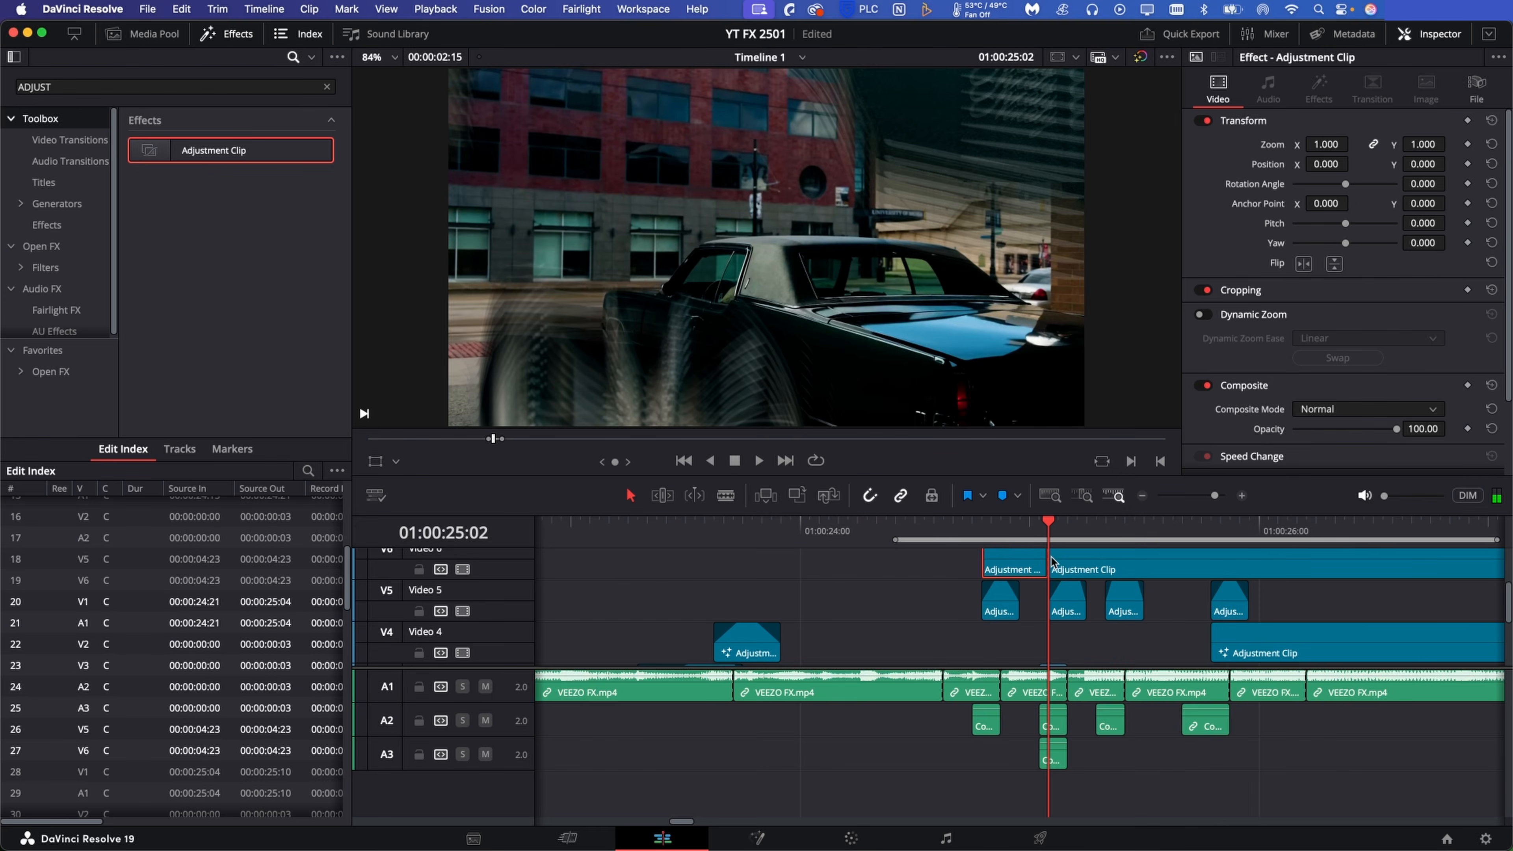
left_click(989, 529)
left_click_drag(1016, 577, 982, 529)
Add a shake preset to the short Video 6 adjustment clip's node graph in Fusion.
left_click(745, 838)
key("shift+space")
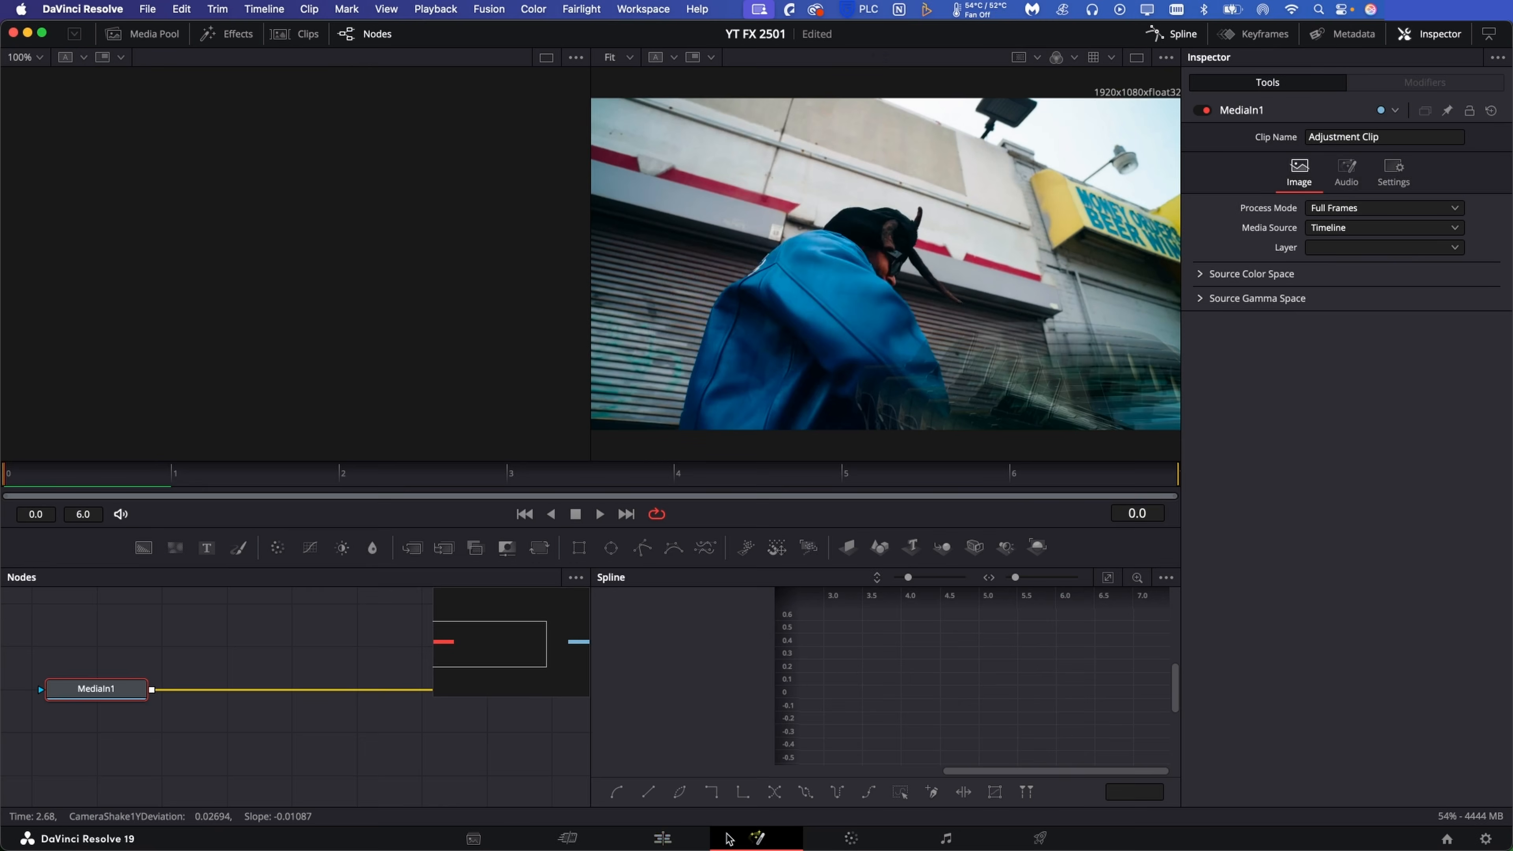
type("SHAKE")
left_click(743, 236)
left_click(804, 565)
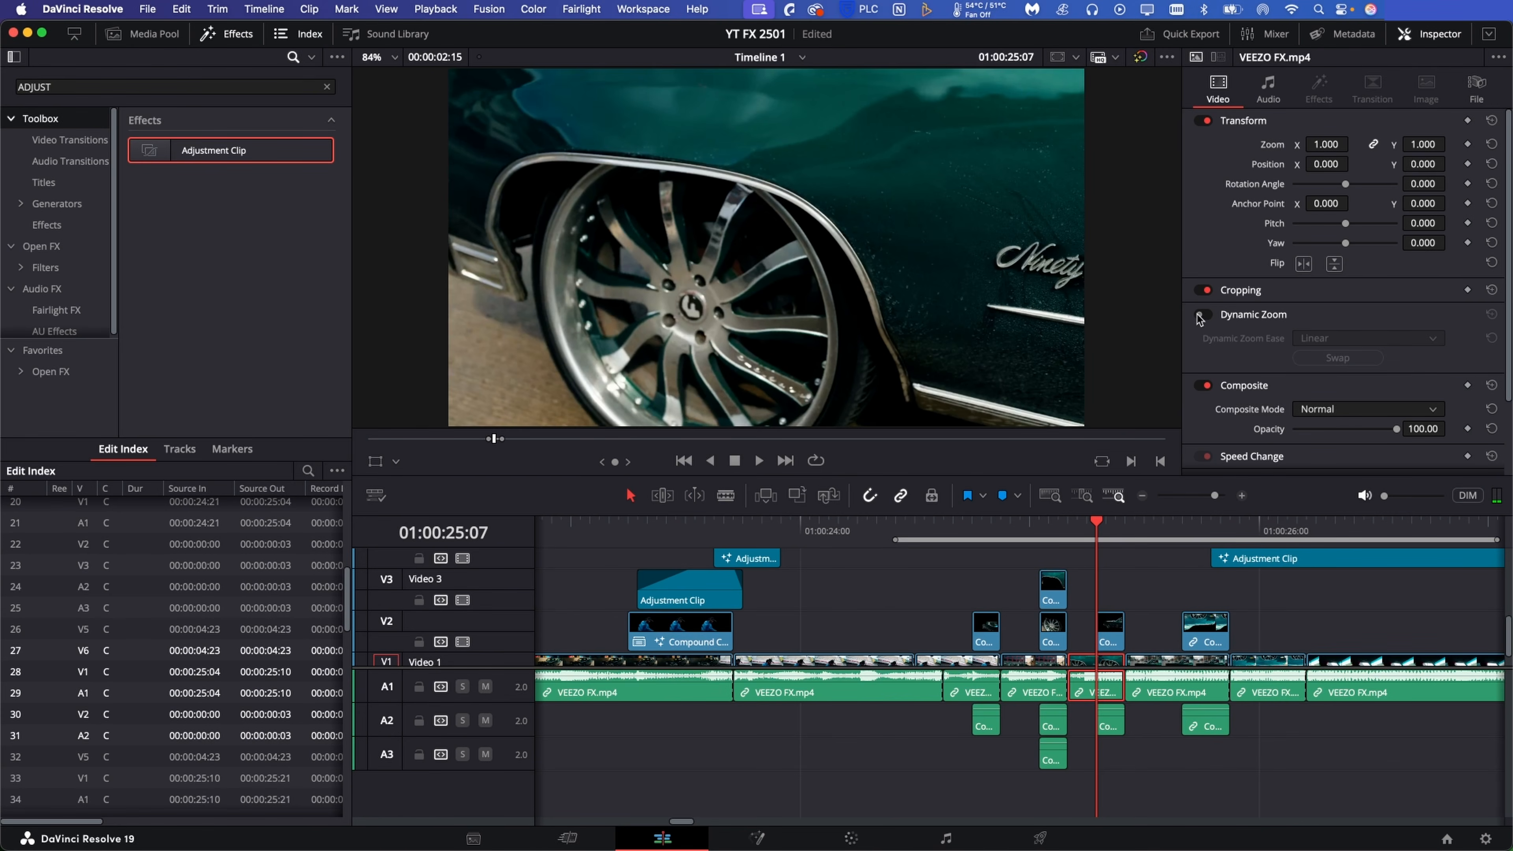
Turn on Dynamic Zoom for the Video 1 wheel clip at 01:00:25:07 and play back the transitions.
left_click(1200, 315)
left_click_drag(1086, 534, 972, 542)
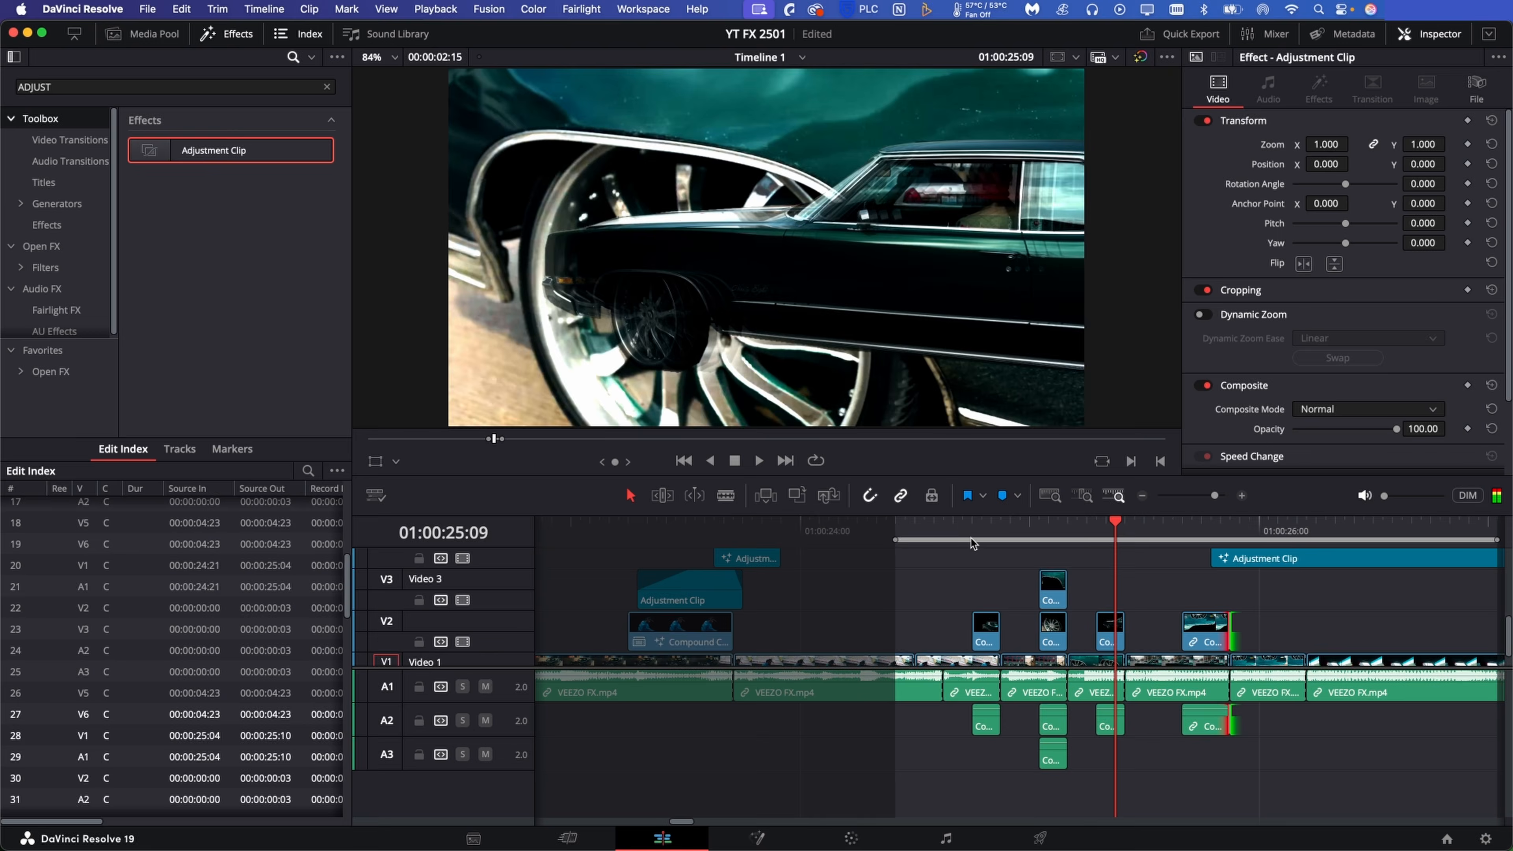